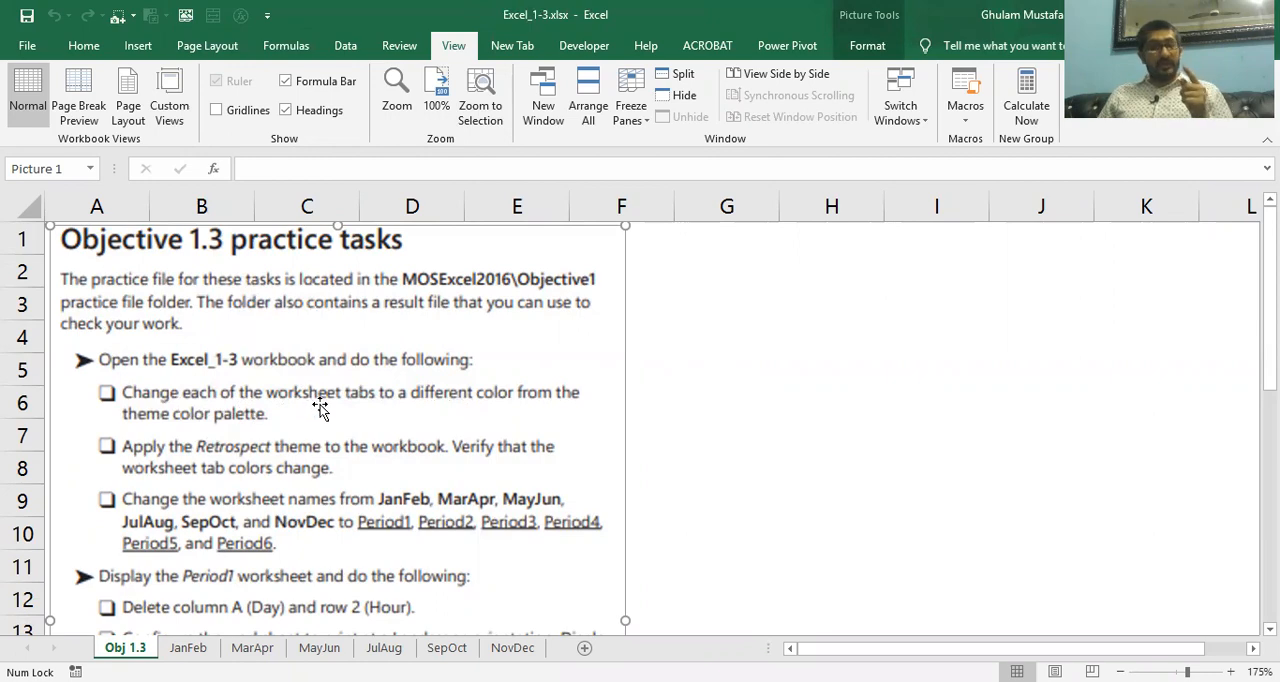
Look over the JanFeb, MarApr and MayJun worksheets alongside the task list on the Obj 1.3 sheet
click(188, 647)
click(252, 647)
click(319, 647)
click(125, 647)
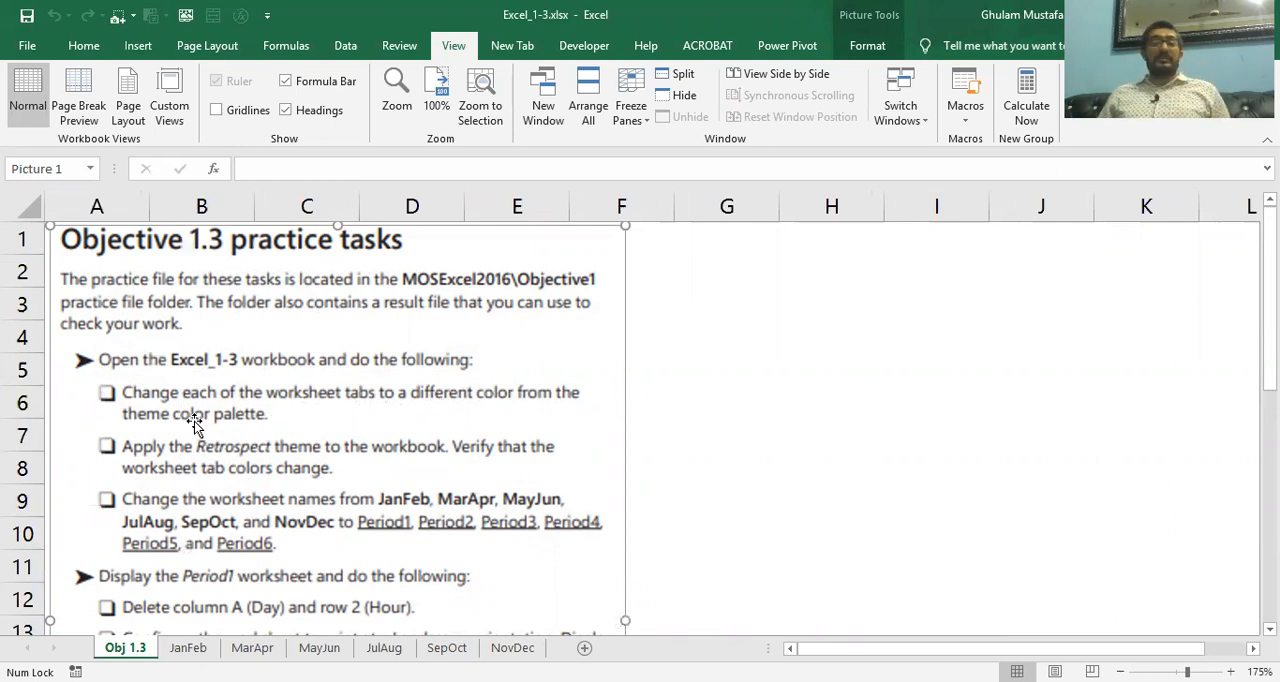
click(188, 647)
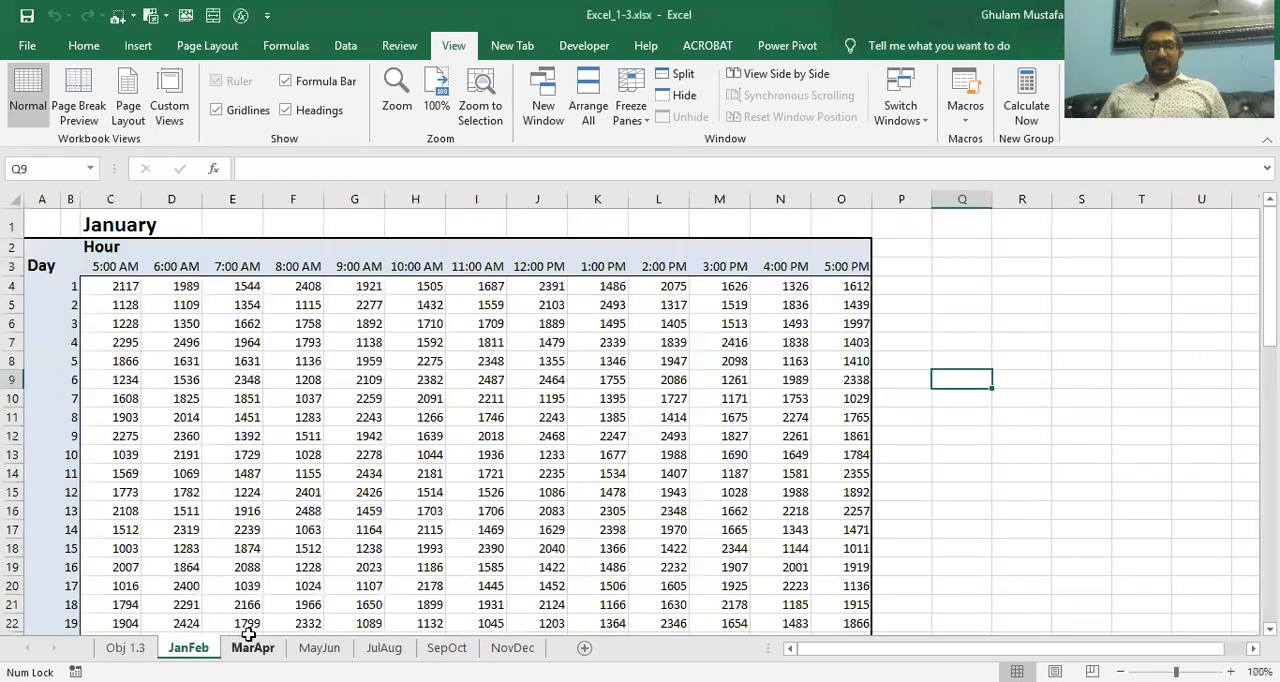
click(253, 647)
click(125, 647)
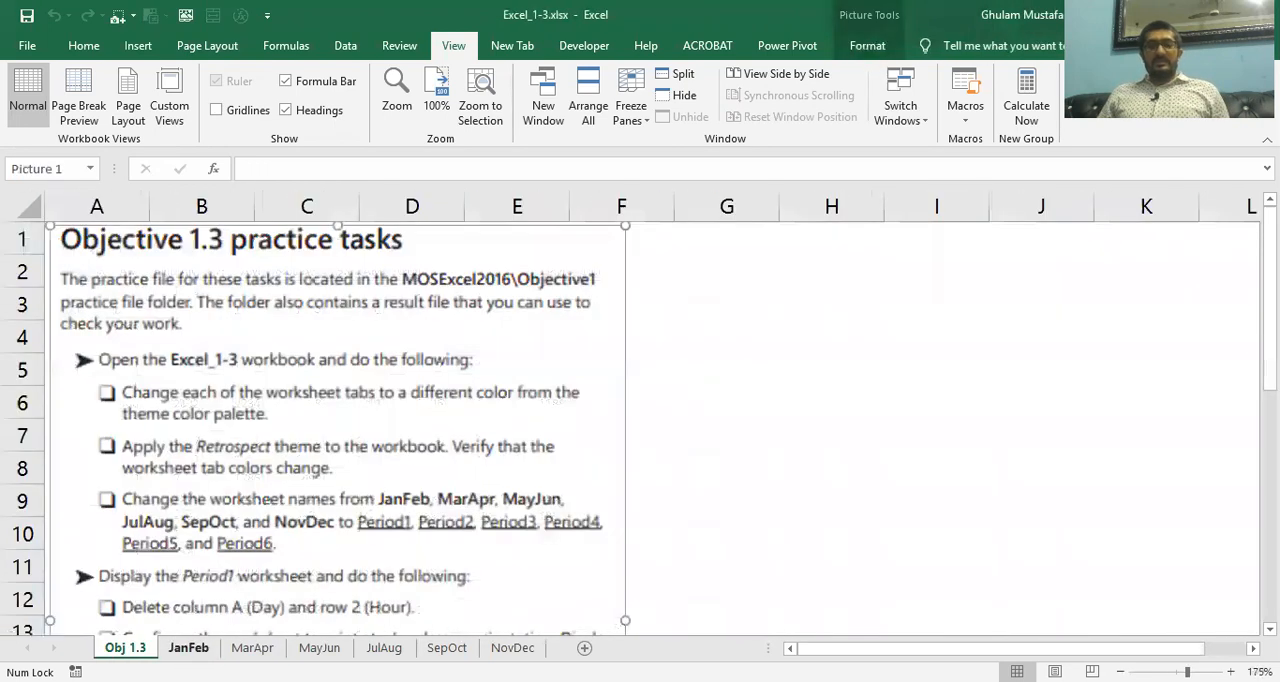
Examine the tab color palette for the JanFeb worksheet, both from the sheet tab and from the cell formatting commands
right_click(188, 647)
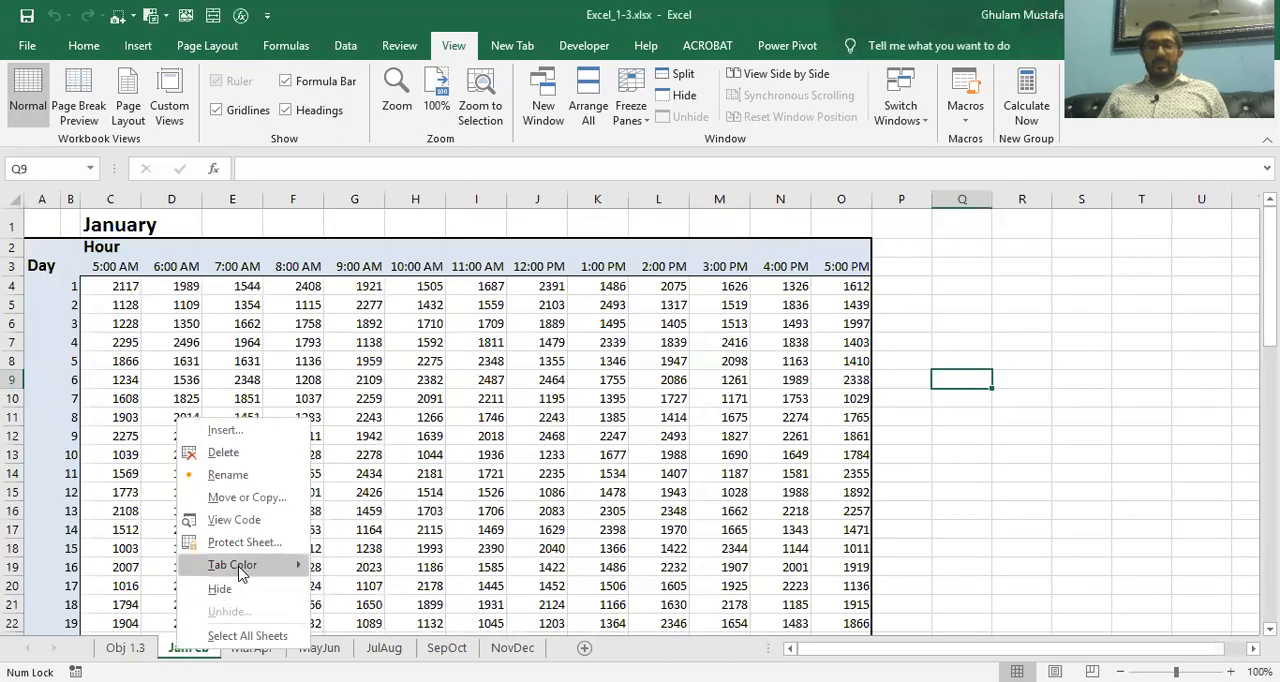
mouse_move(240, 572)
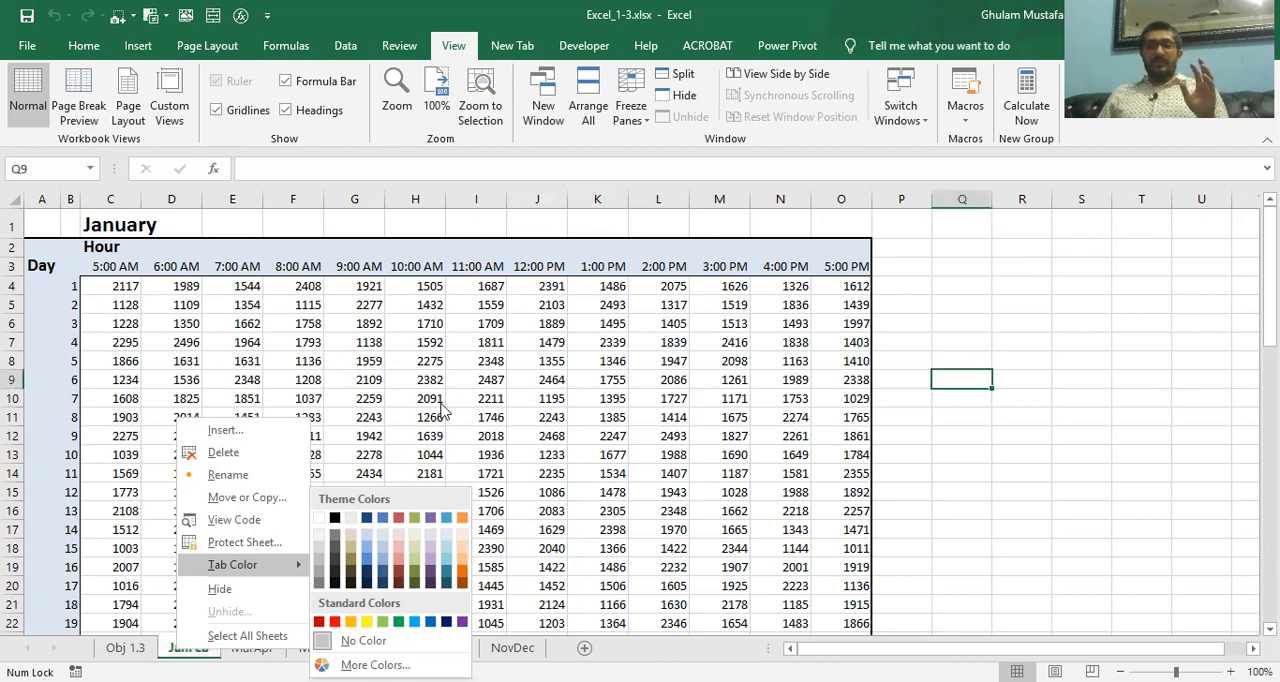
click(206, 648)
right_click(206, 648)
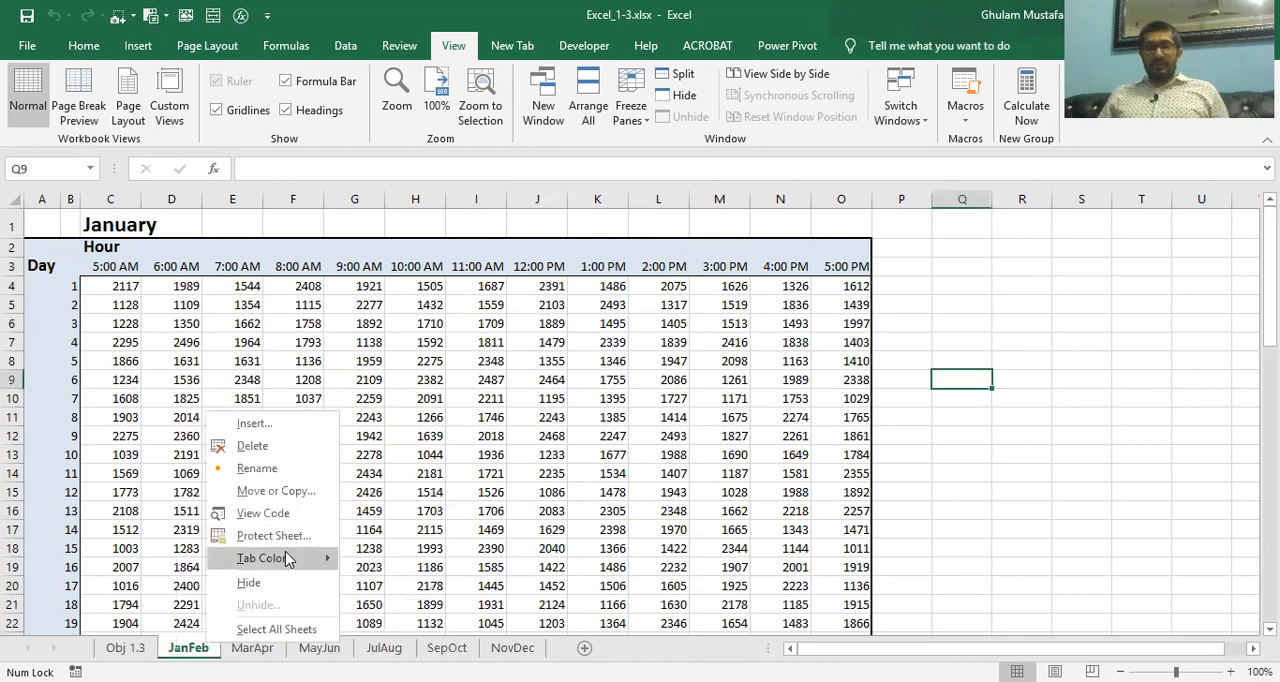
mouse_move(315, 563)
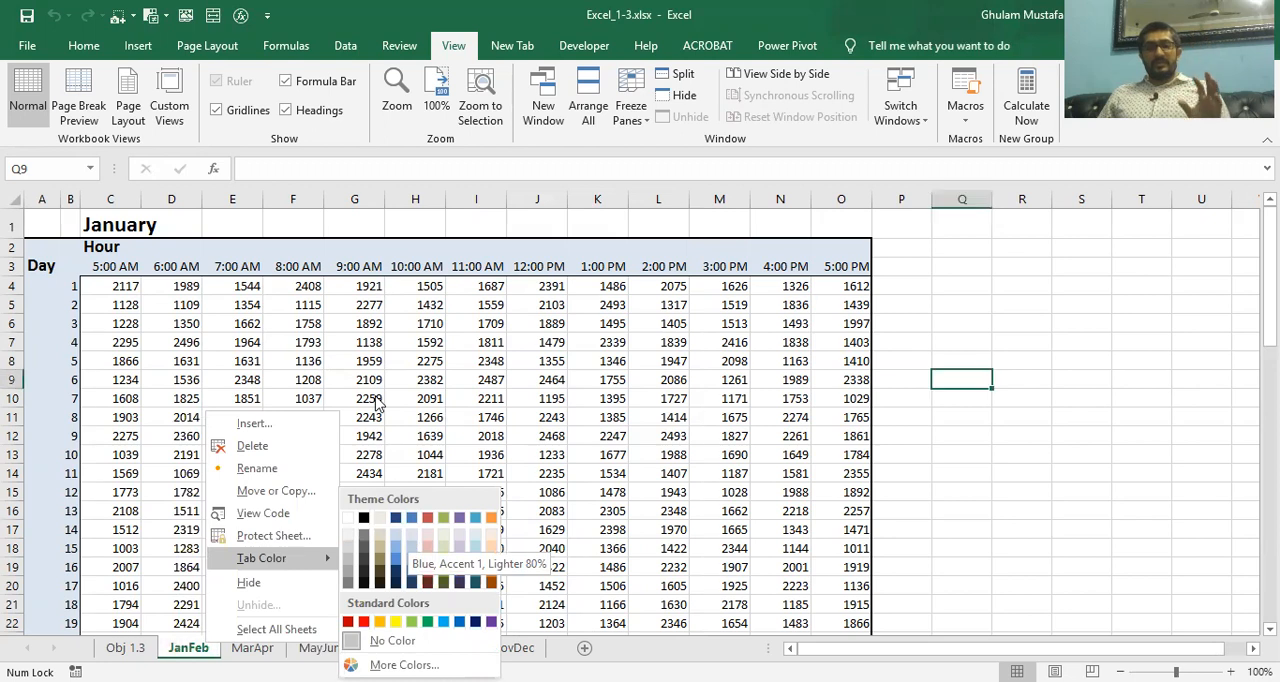
click(70, 54)
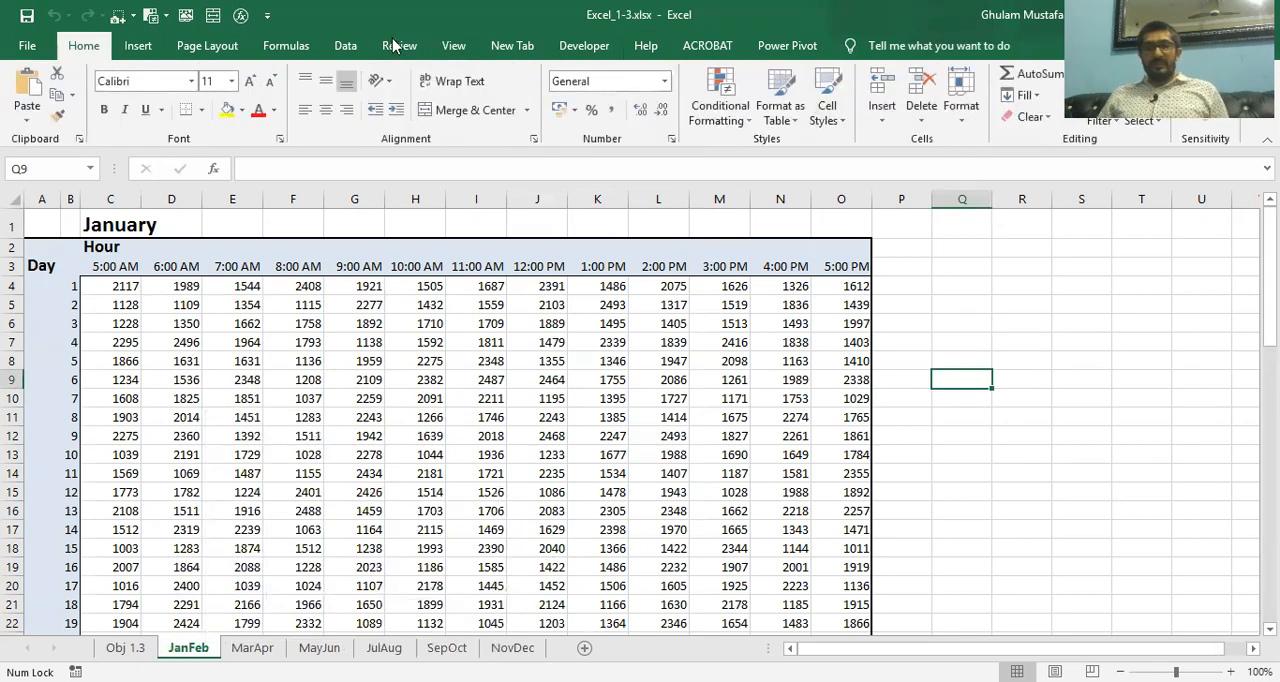
click(959, 118)
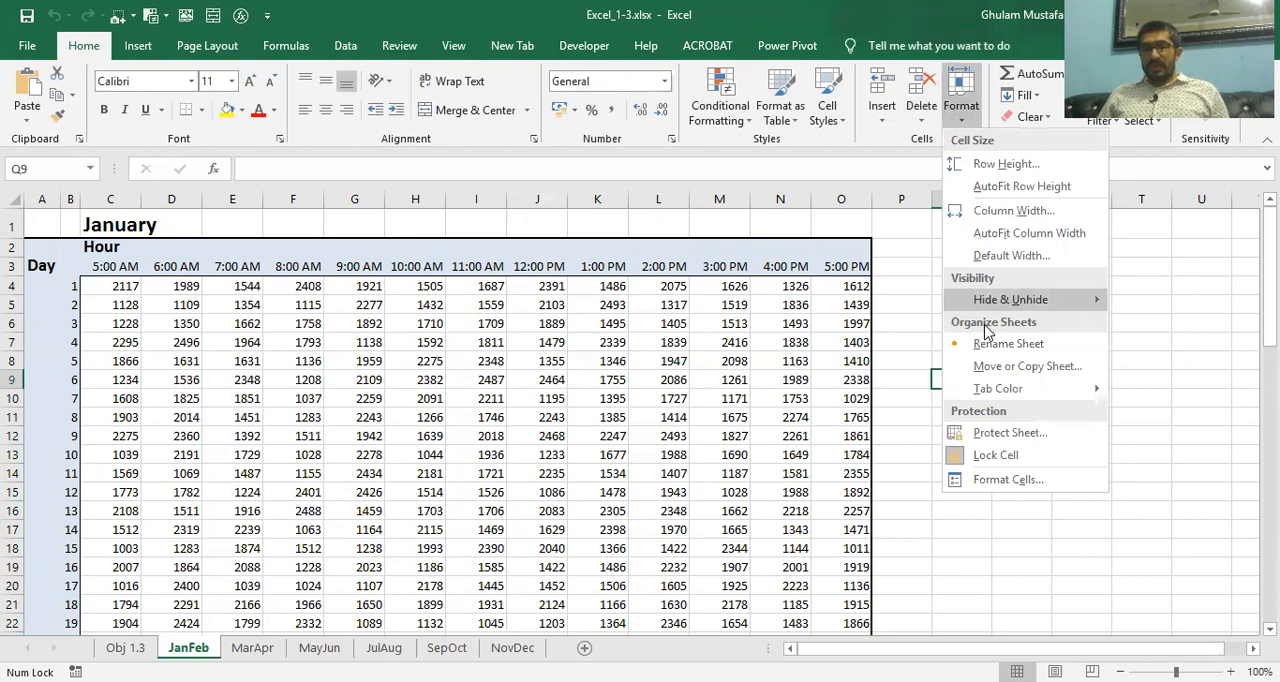
mouse_move(1040, 299)
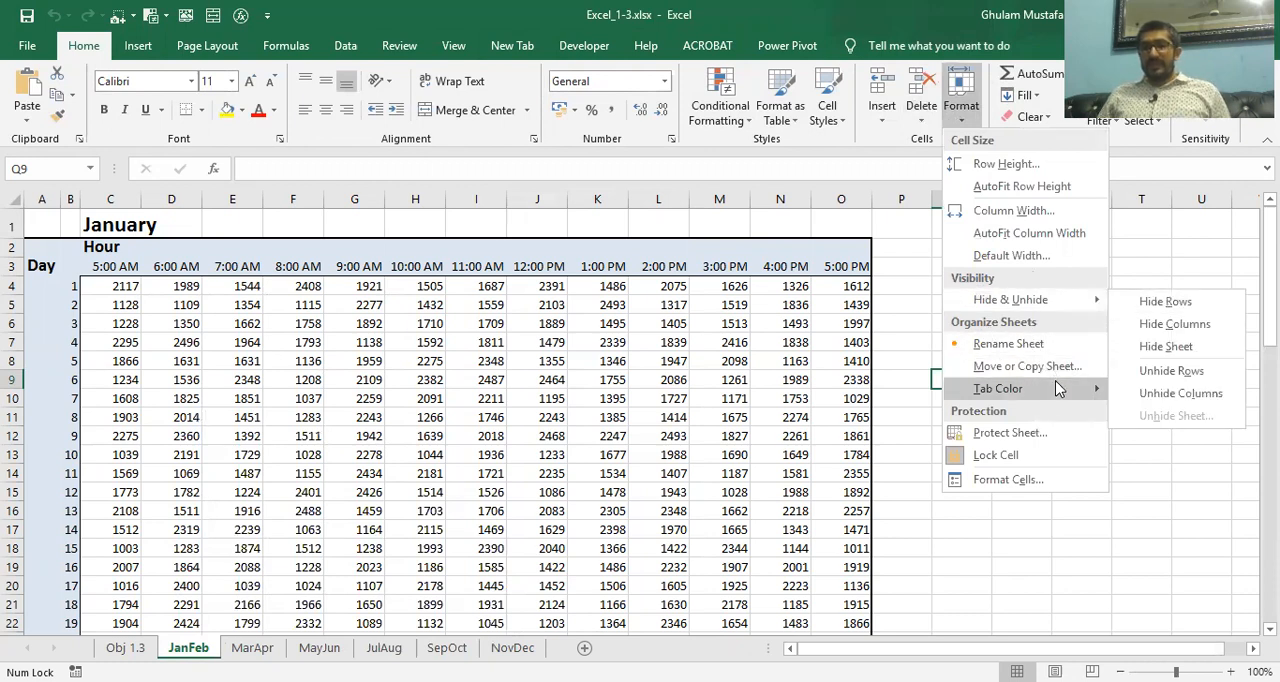
mouse_move(1091, 388)
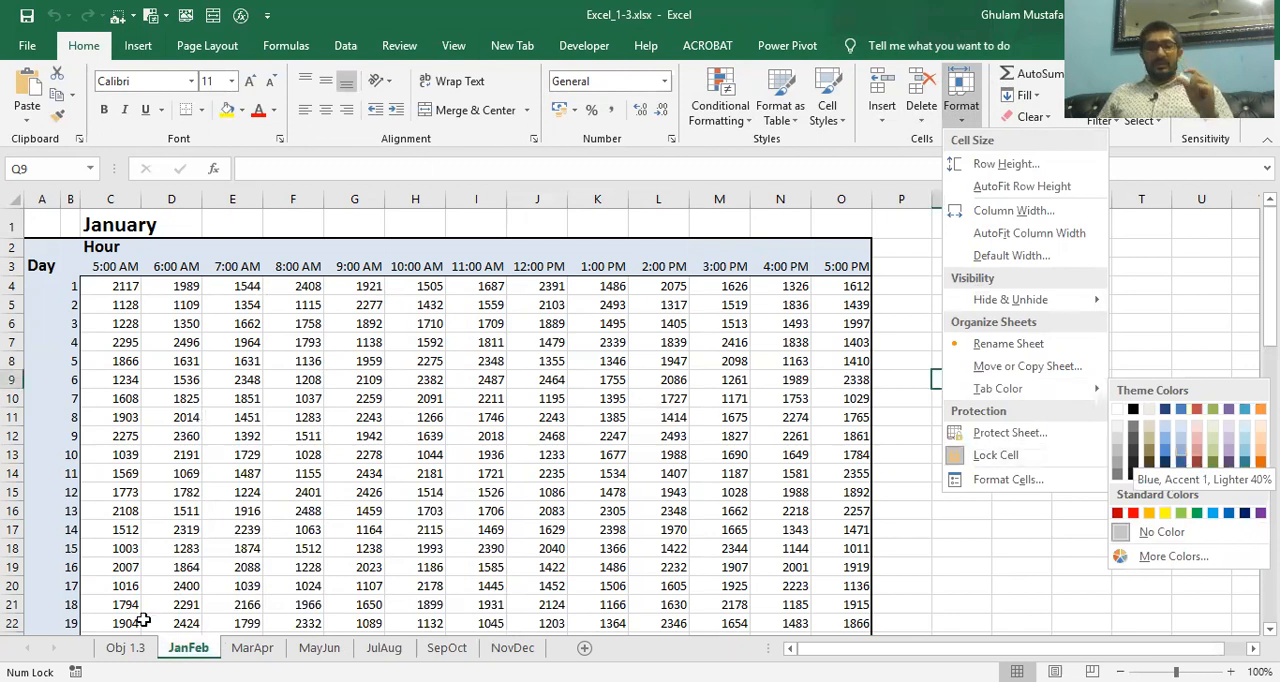
click(203, 646)
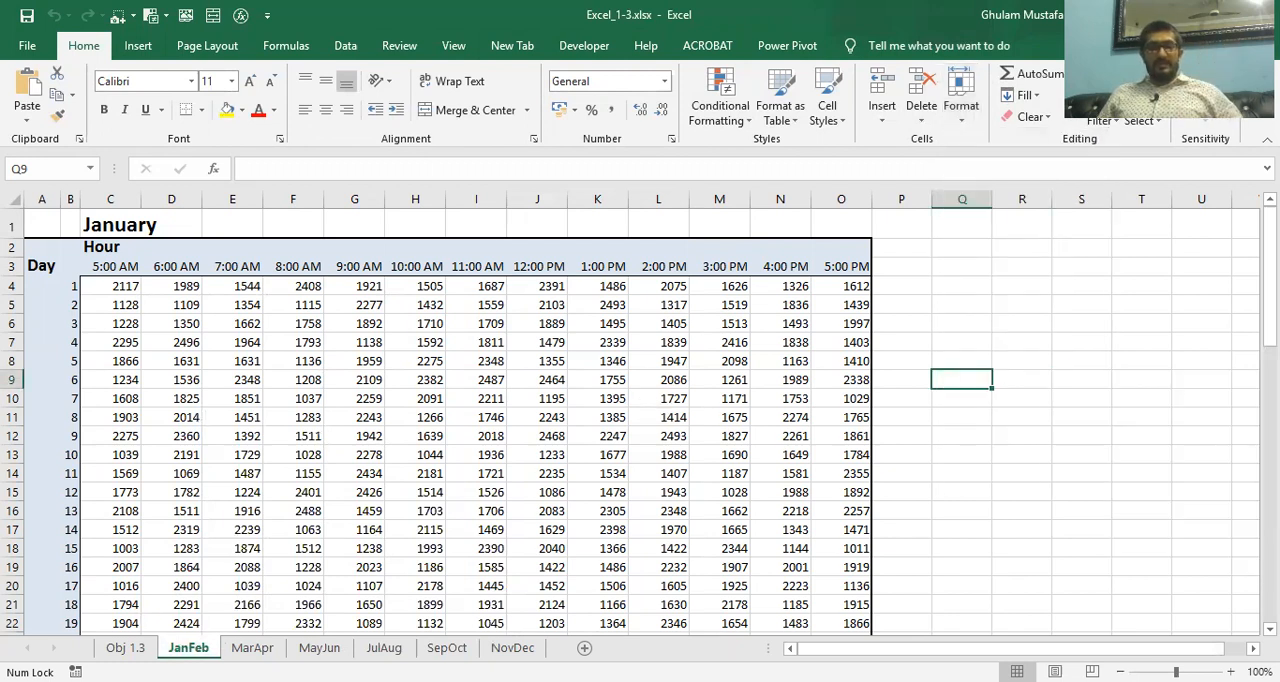
Color the JanFeb sheet tab black and the MarApr sheet tab red, using the theme colors
right_click(203, 646)
mouse_move(262, 565)
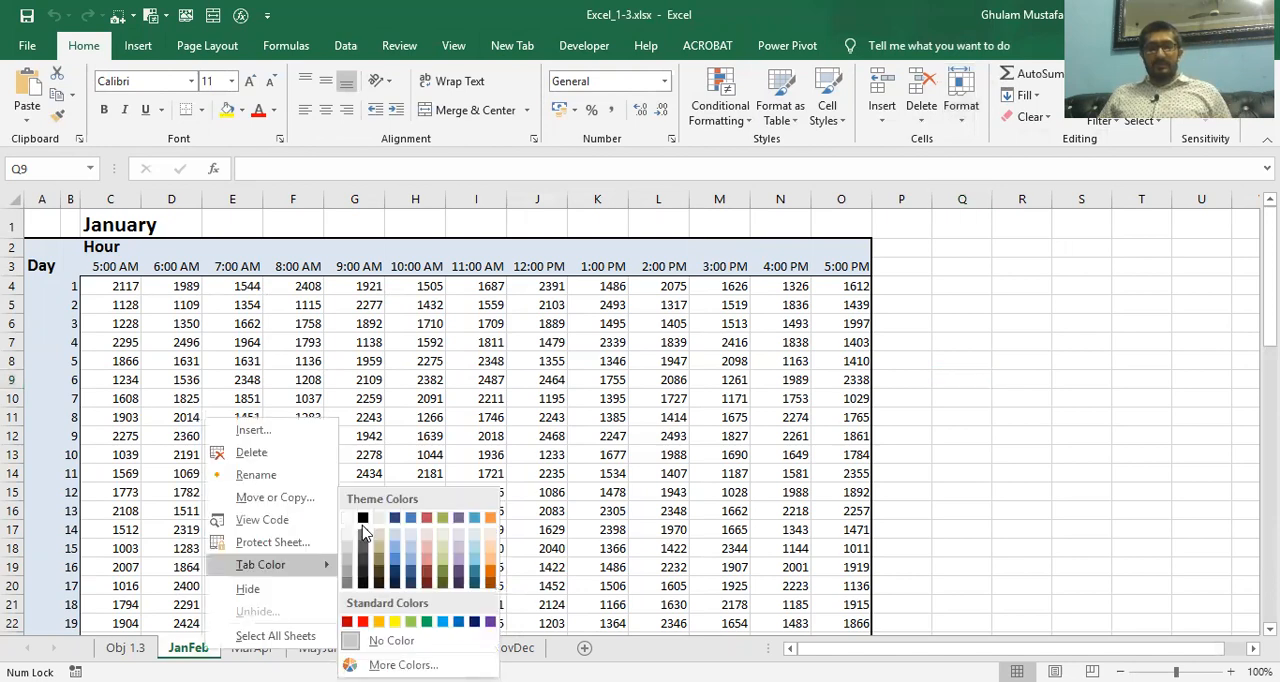
click(258, 648)
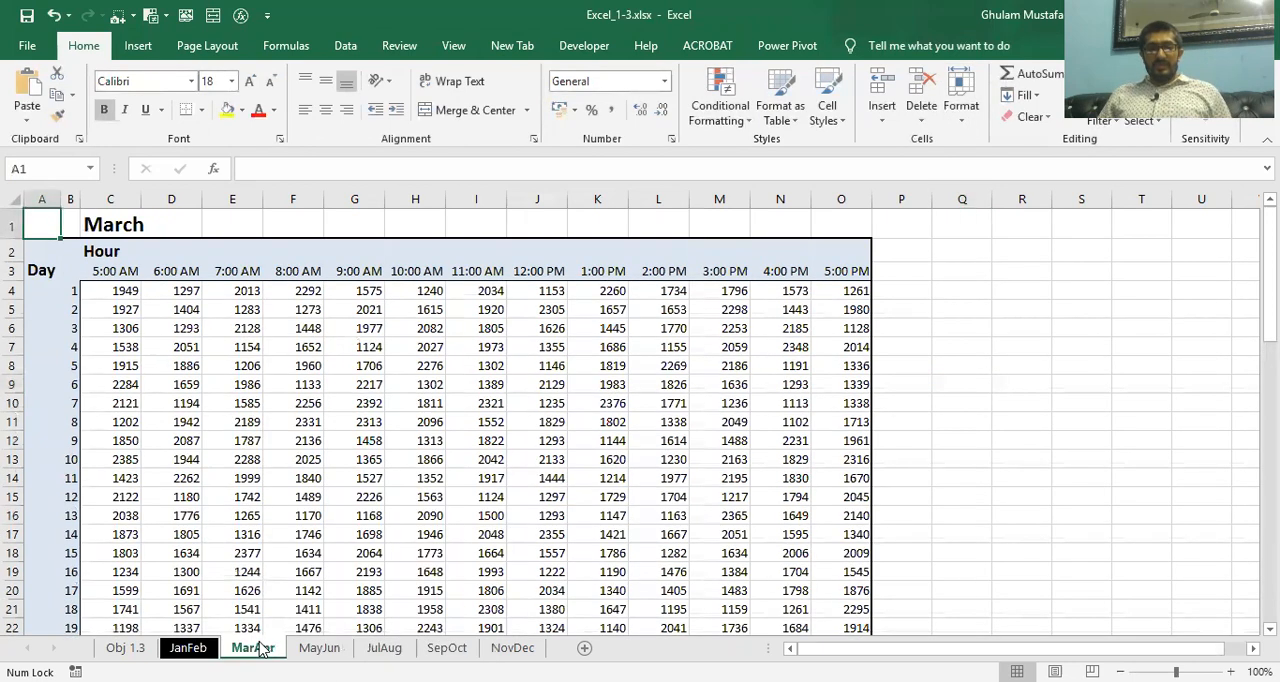
right_click(258, 648)
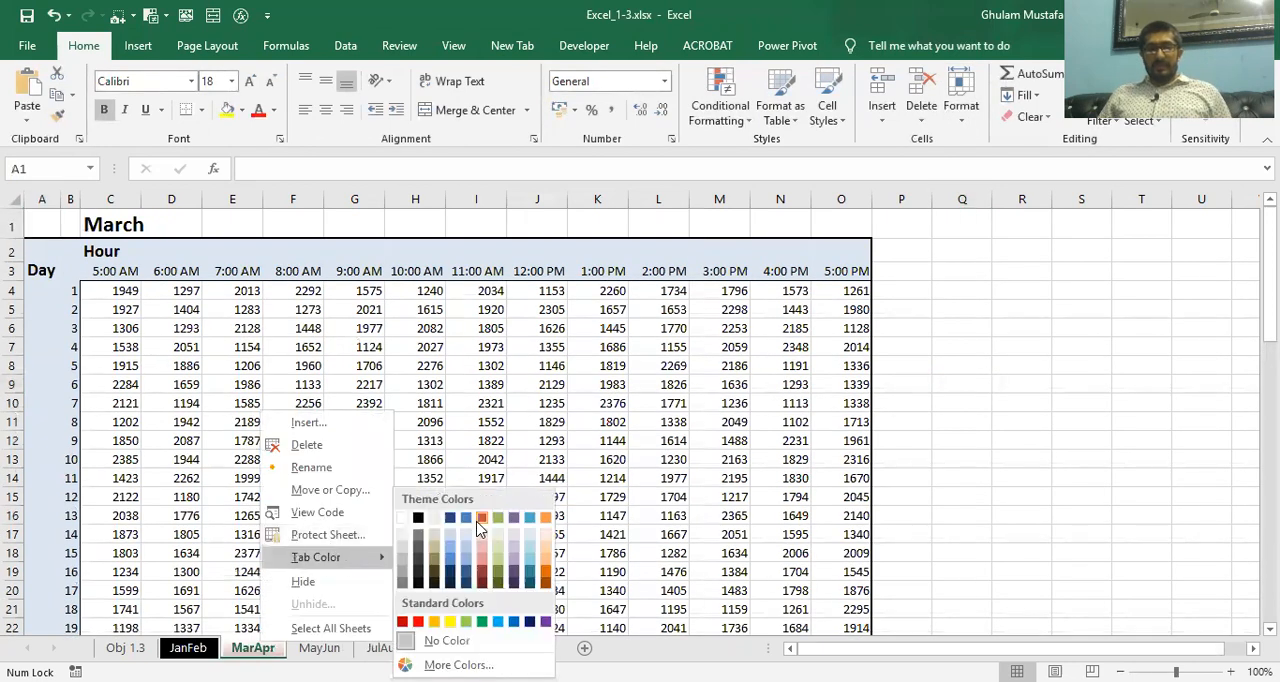
click(479, 520)
Color the MayJun sheet tab with the same theme red as the MarApr tab
click(319, 648)
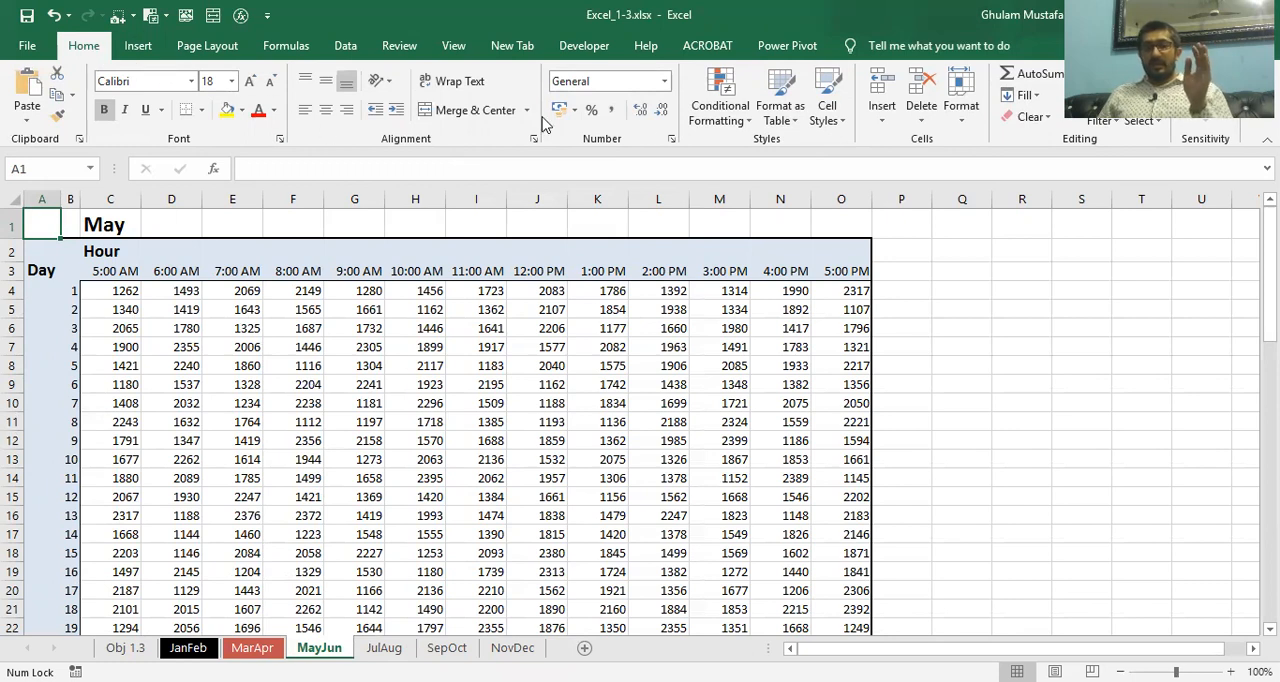
click(958, 122)
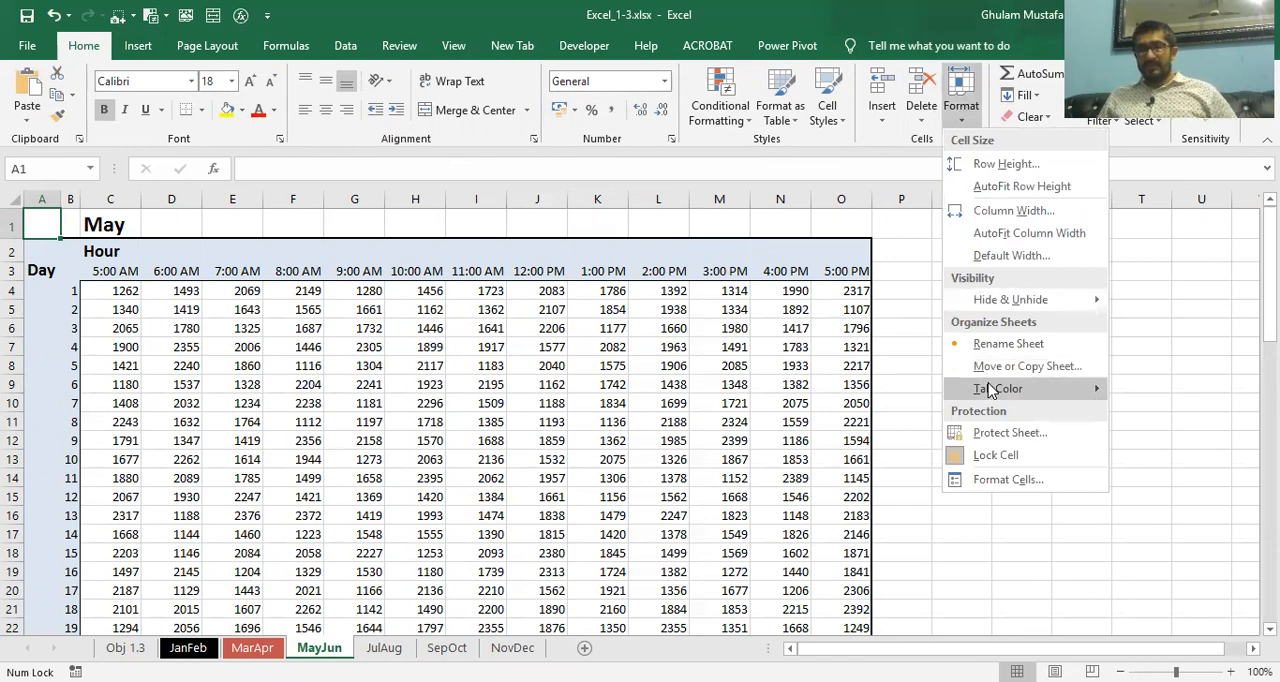
mouse_move(990, 390)
click(1203, 414)
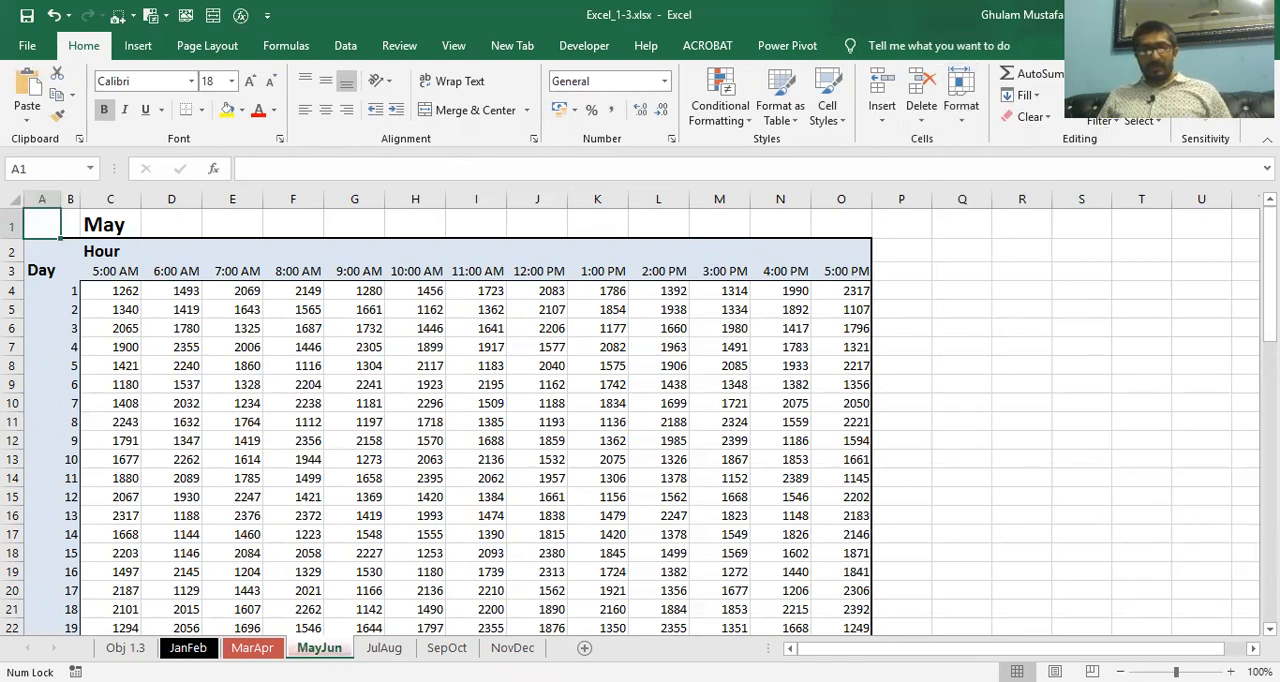
click(383, 648)
click(319, 648)
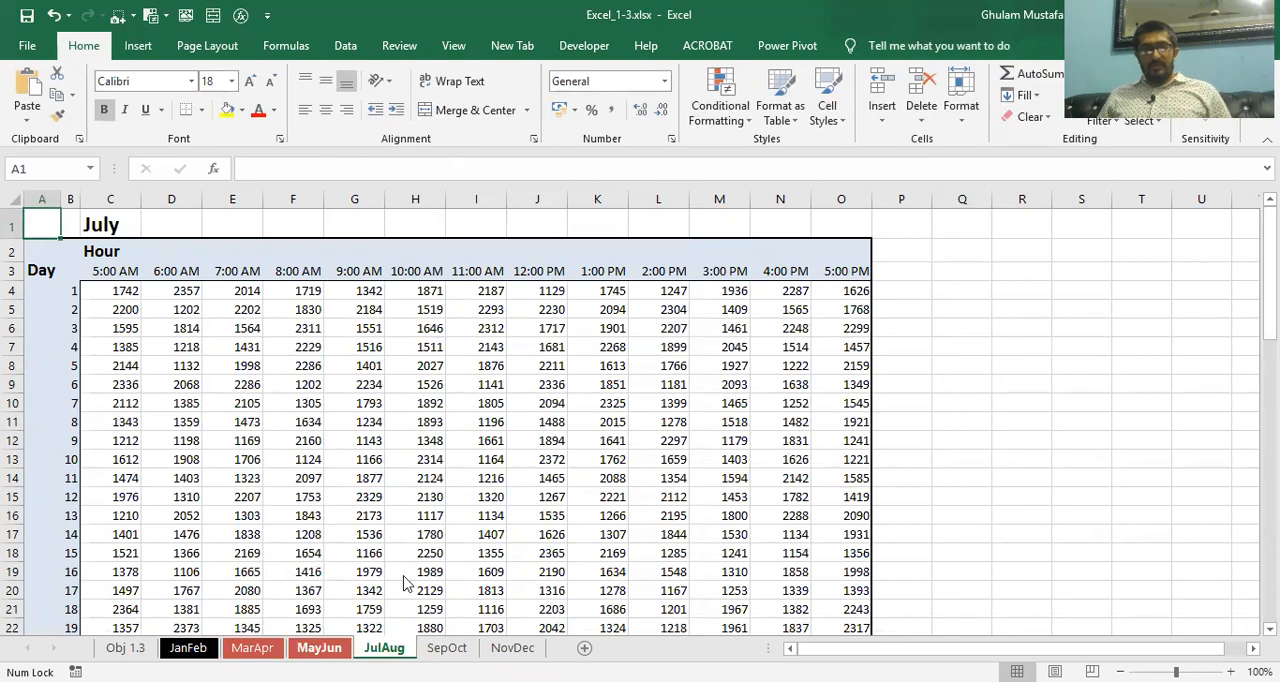
Color the MayJun sheet tab olive green from the theme colors and the JulAug sheet tab standard yellow
right_click(338, 650)
mouse_move(412, 570)
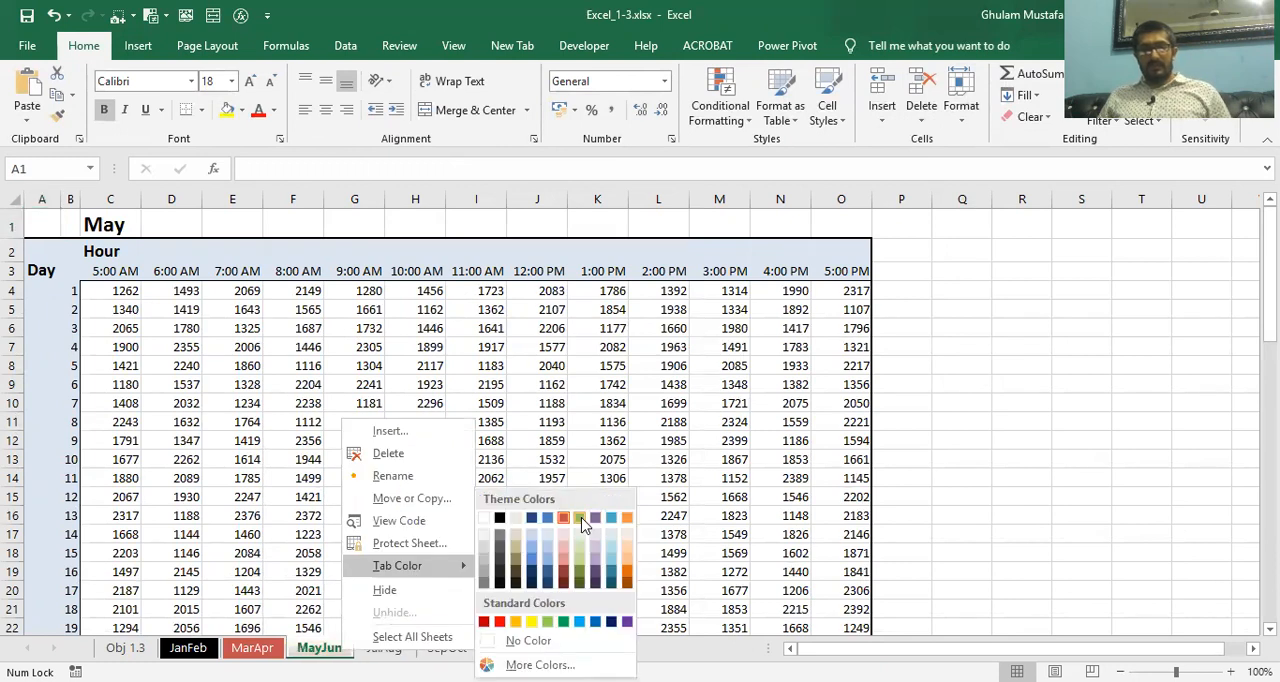
click(564, 622)
right_click(398, 649)
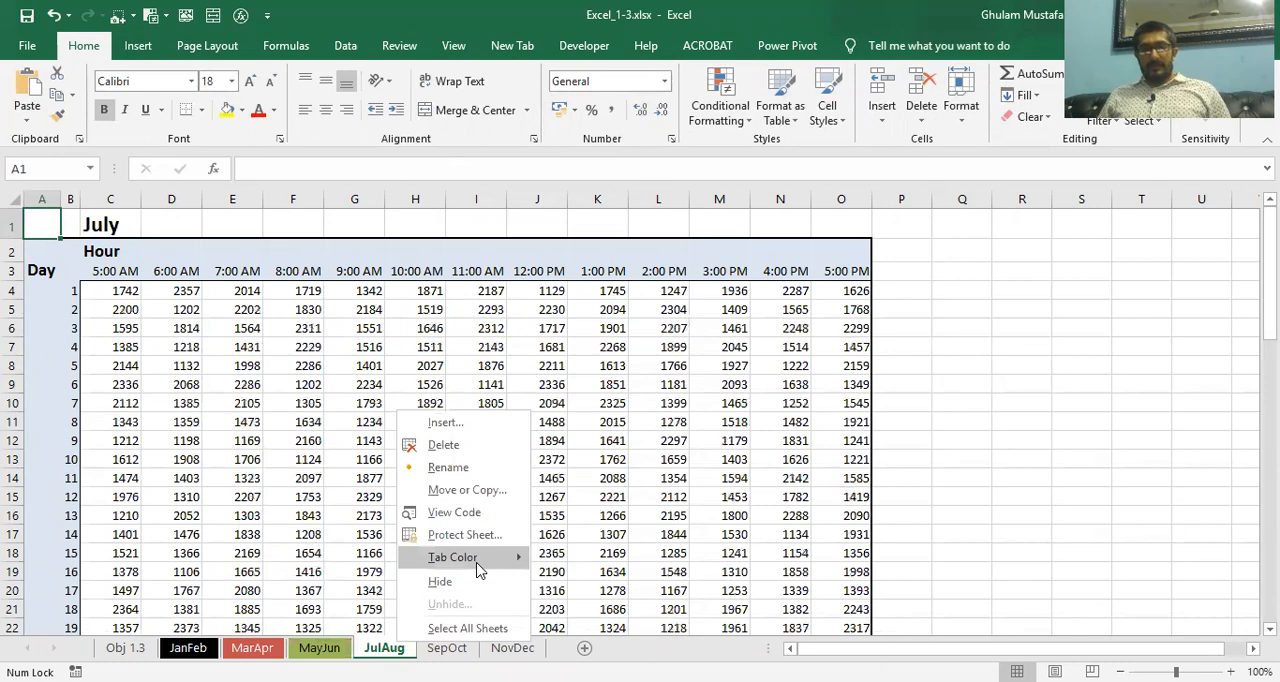
mouse_move(478, 568)
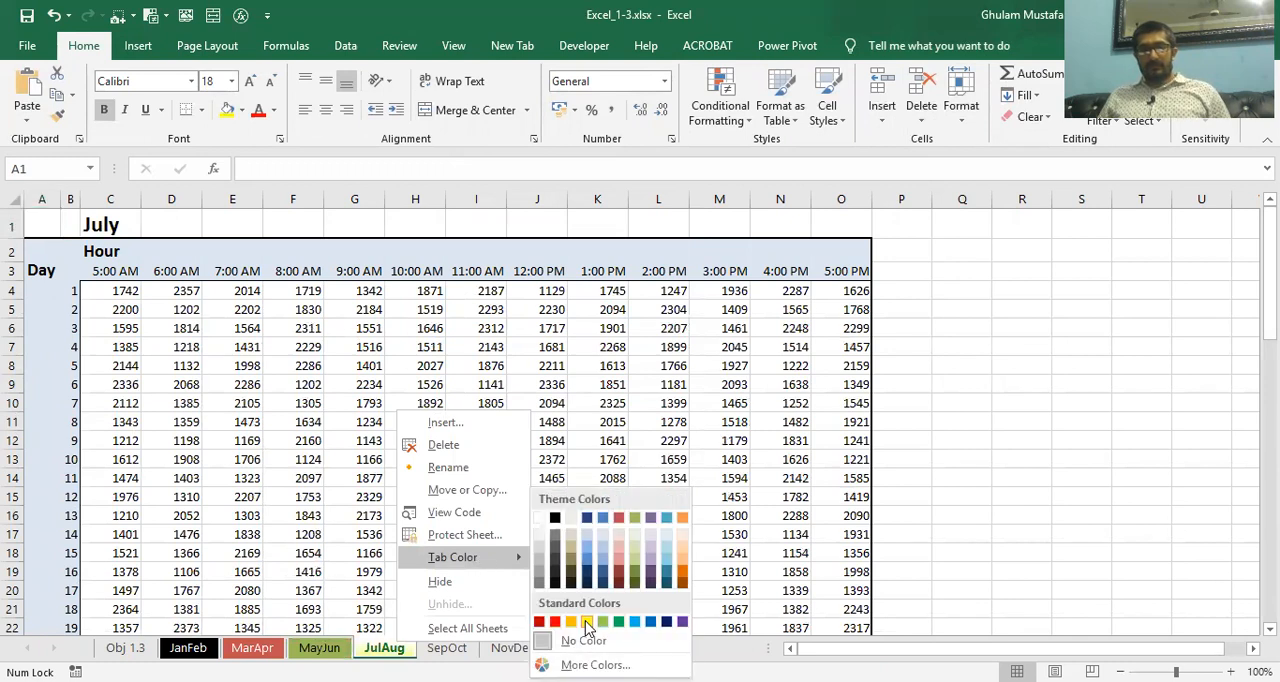
click(586, 622)
Color the SepOct sheet tab a lighter theme blue and the NovDec sheet tab a darker theme orange
right_click(466, 648)
mouse_move(540, 556)
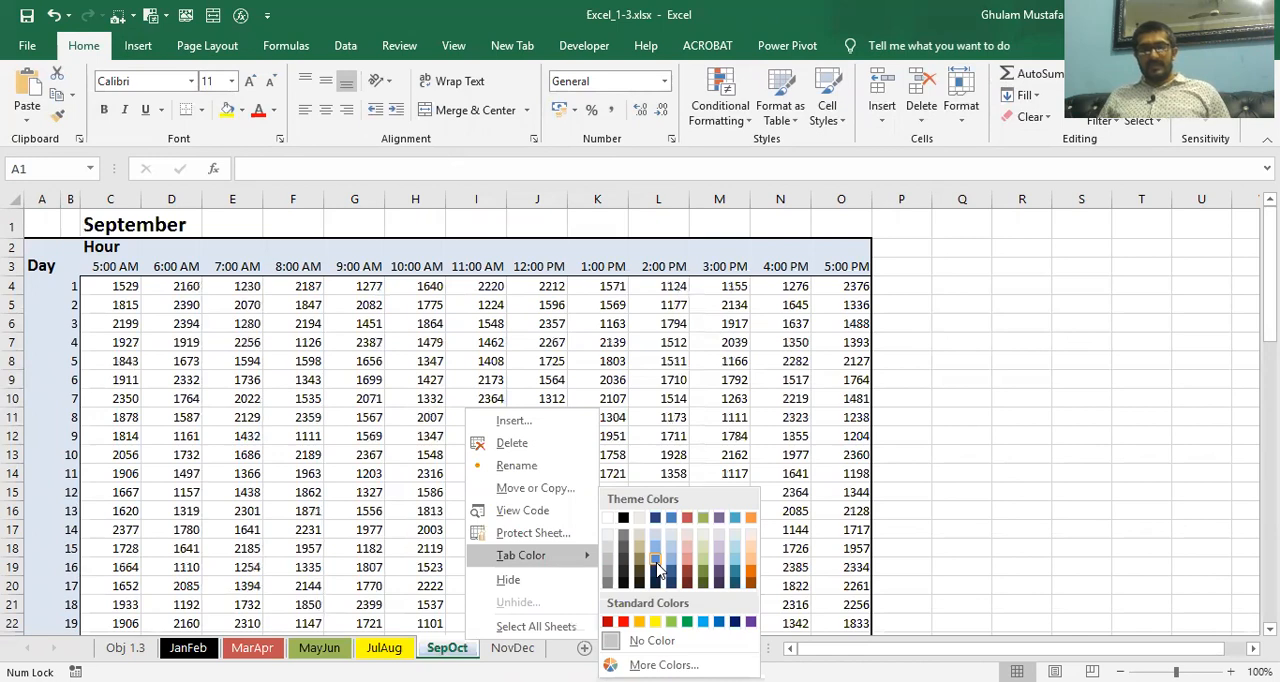
click(658, 568)
right_click(530, 648)
mouse_move(620, 568)
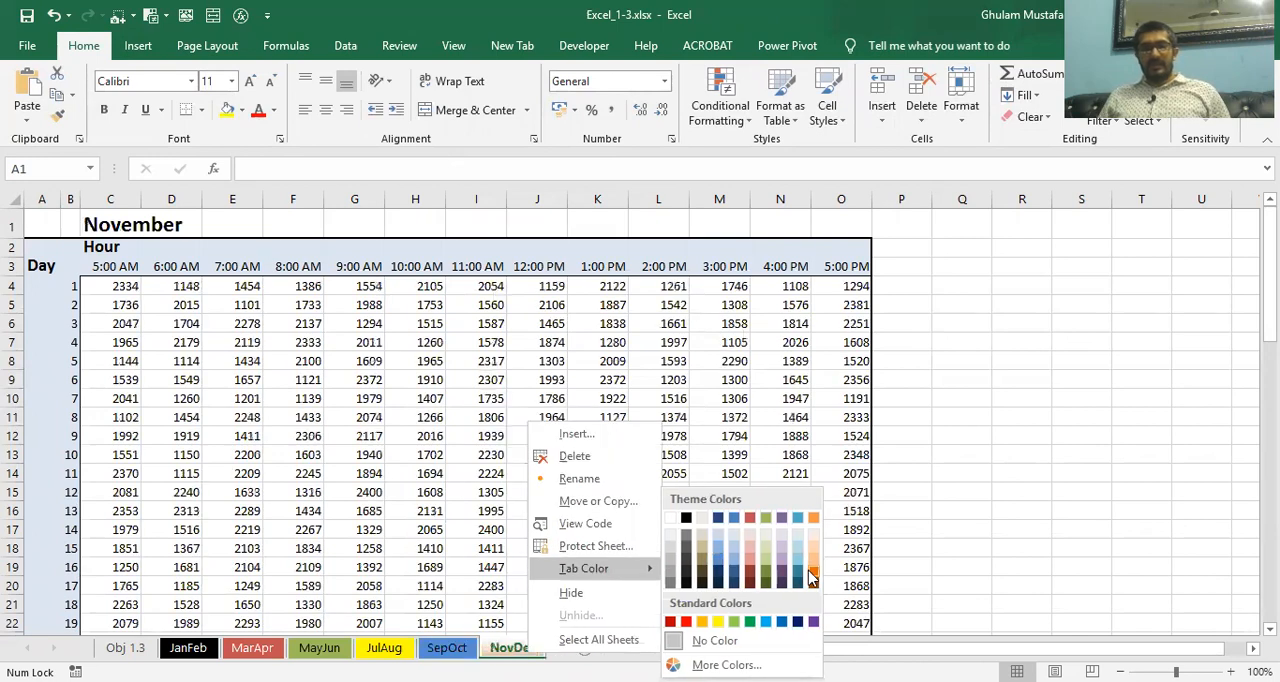
click(811, 577)
Return to the Obj 1.3 task sheet and apply the Retrospect theme to the workbook
click(125, 648)
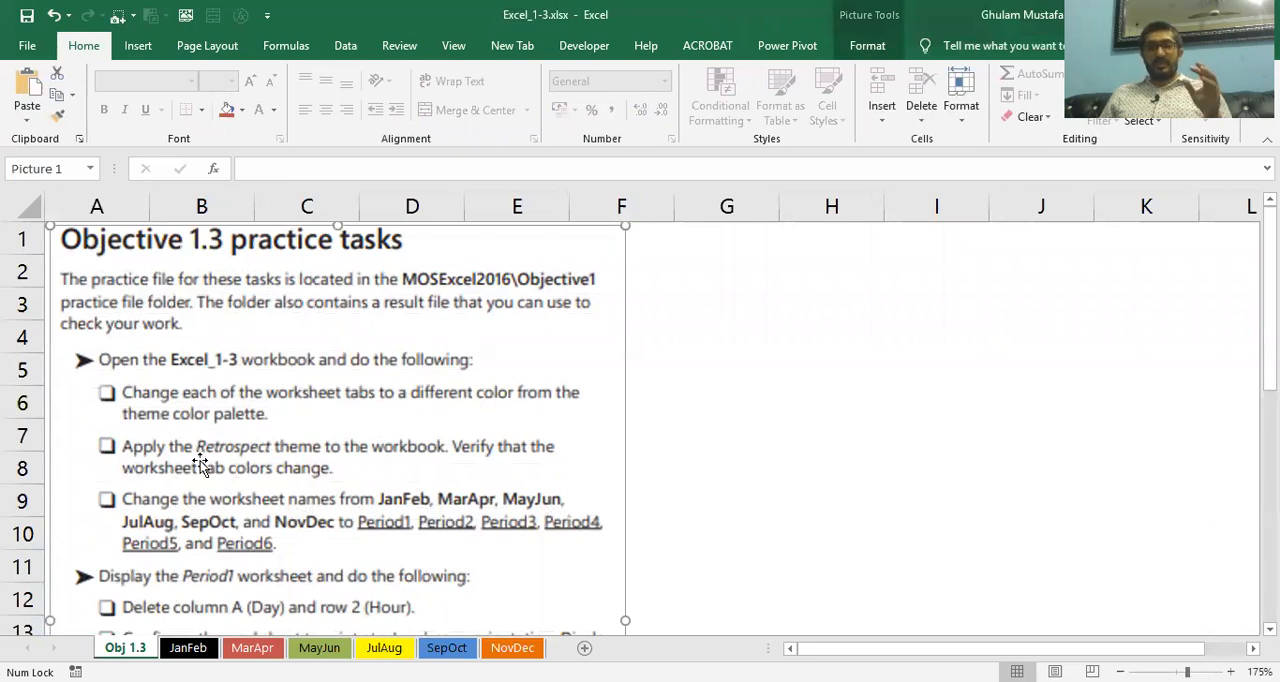
click(195, 47)
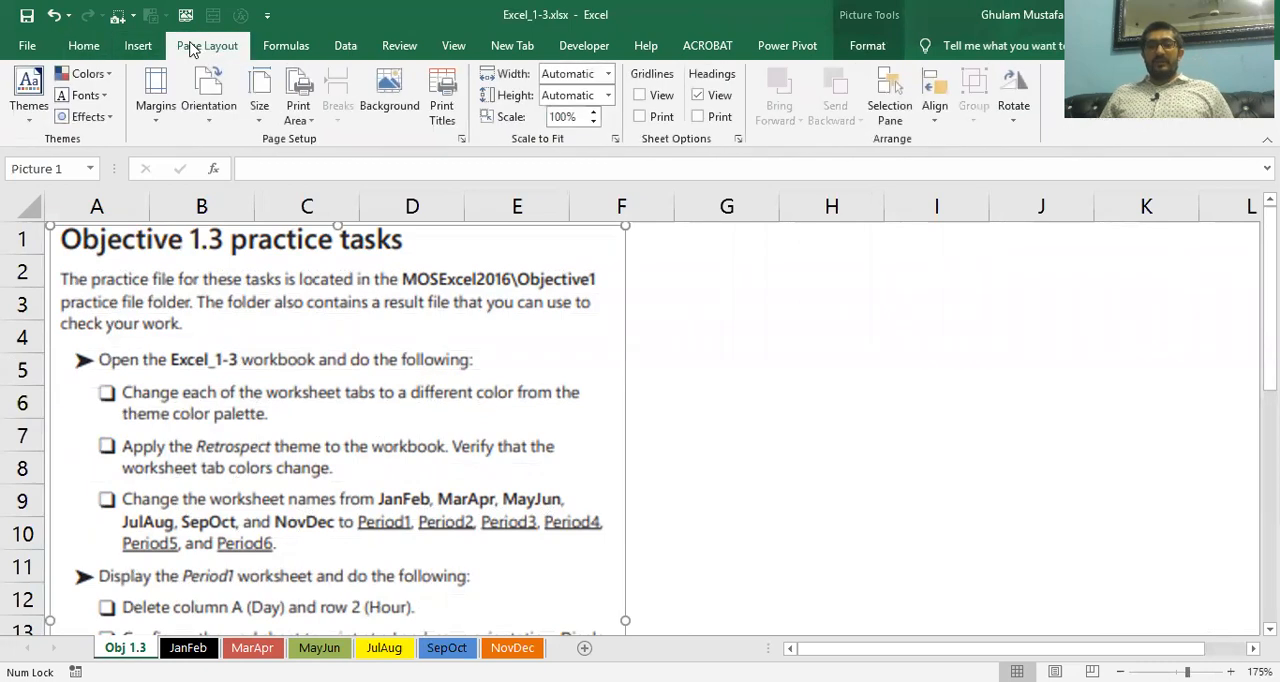
click(27, 124)
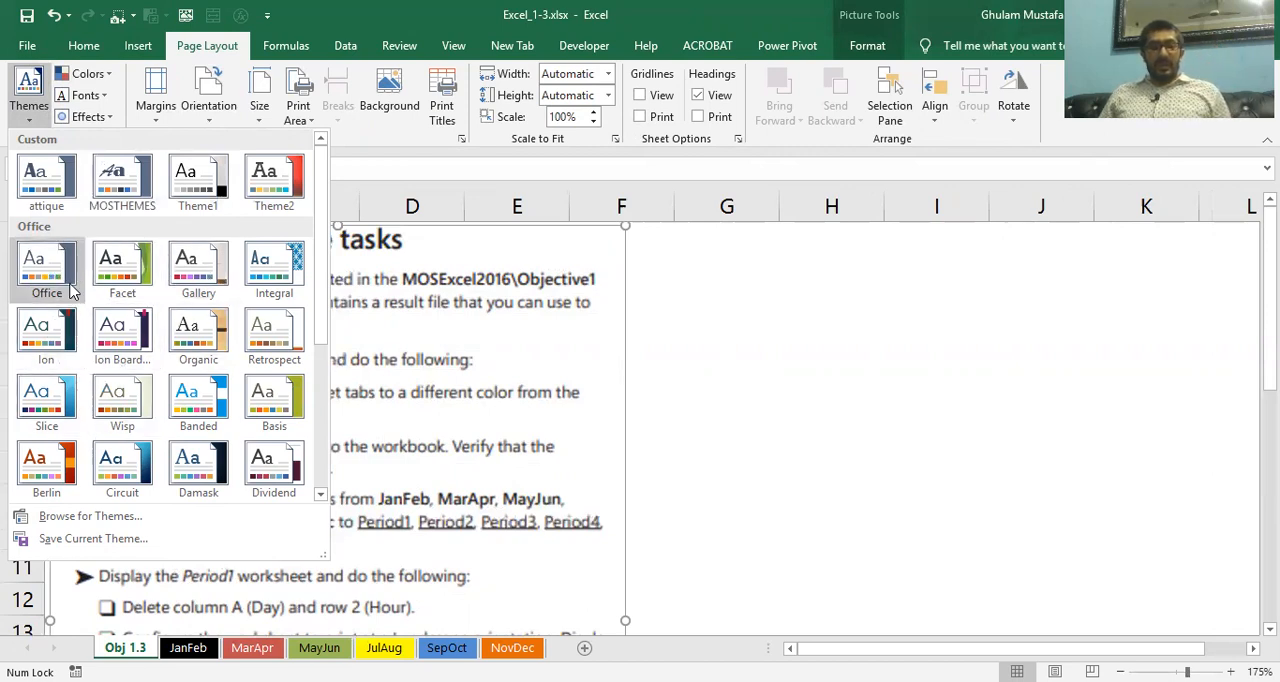
click(275, 336)
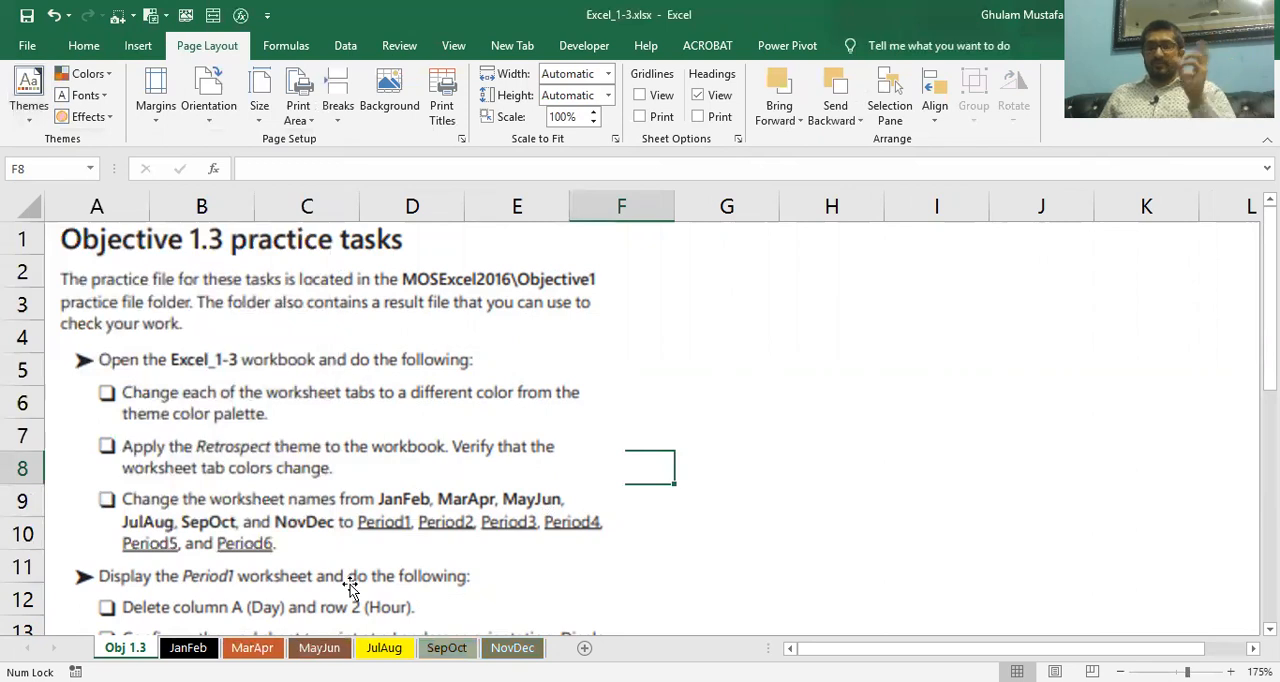
click(277, 363)
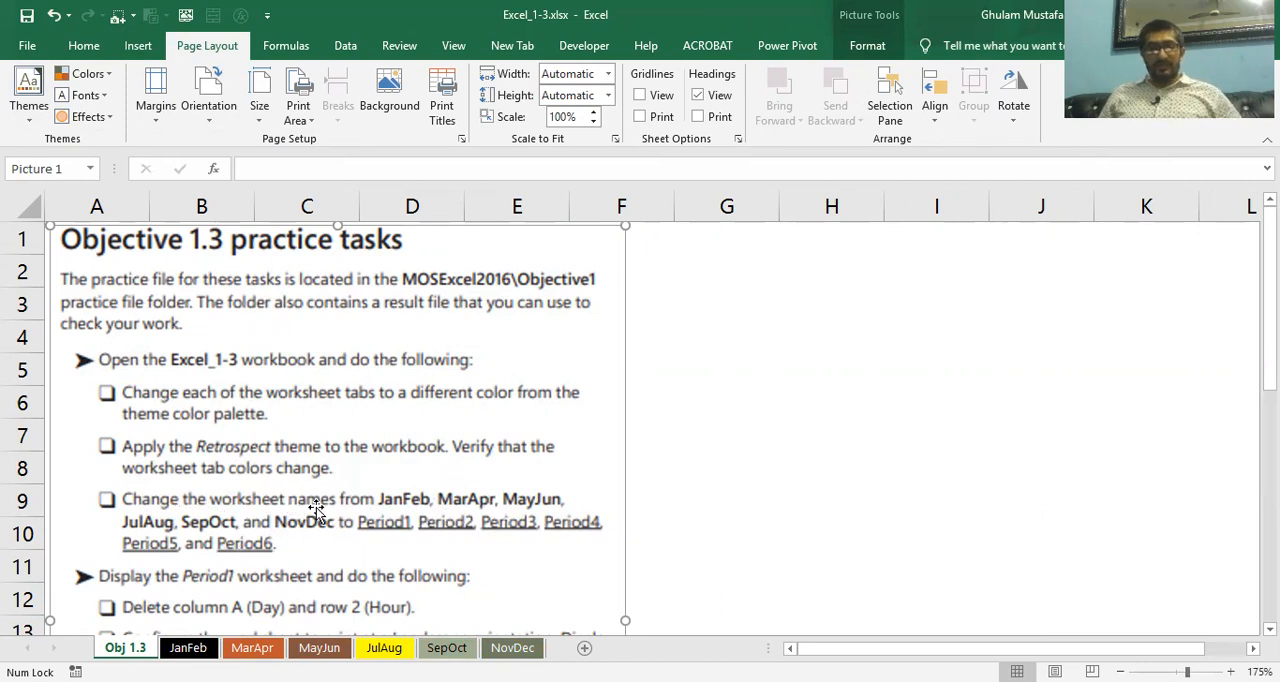
Rename the JanFeb worksheet as "Period 1"
click(193, 648)
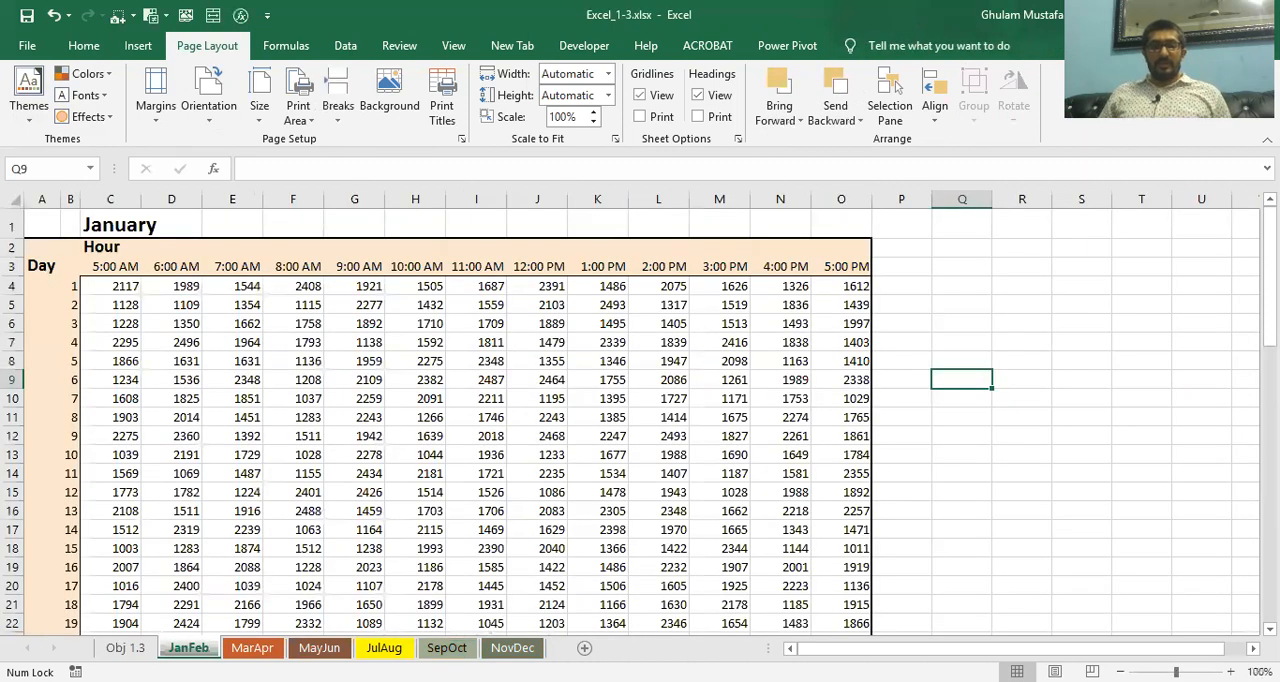
right_click(193, 648)
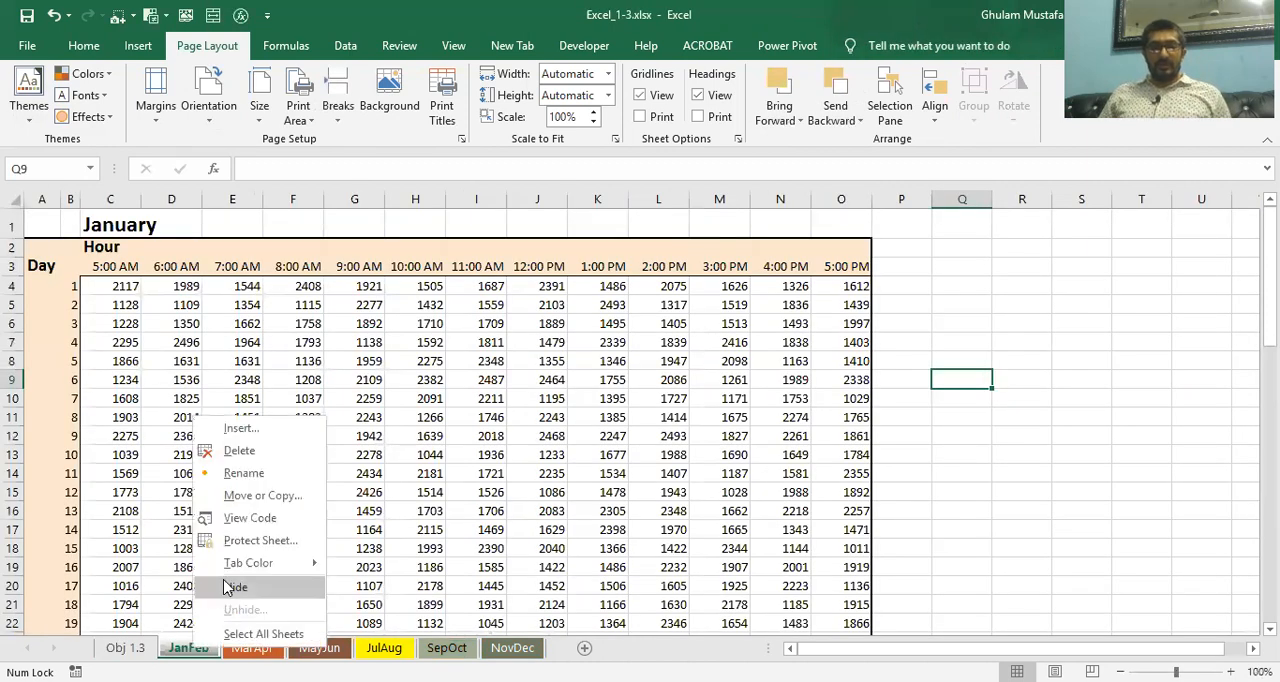
click(243, 473)
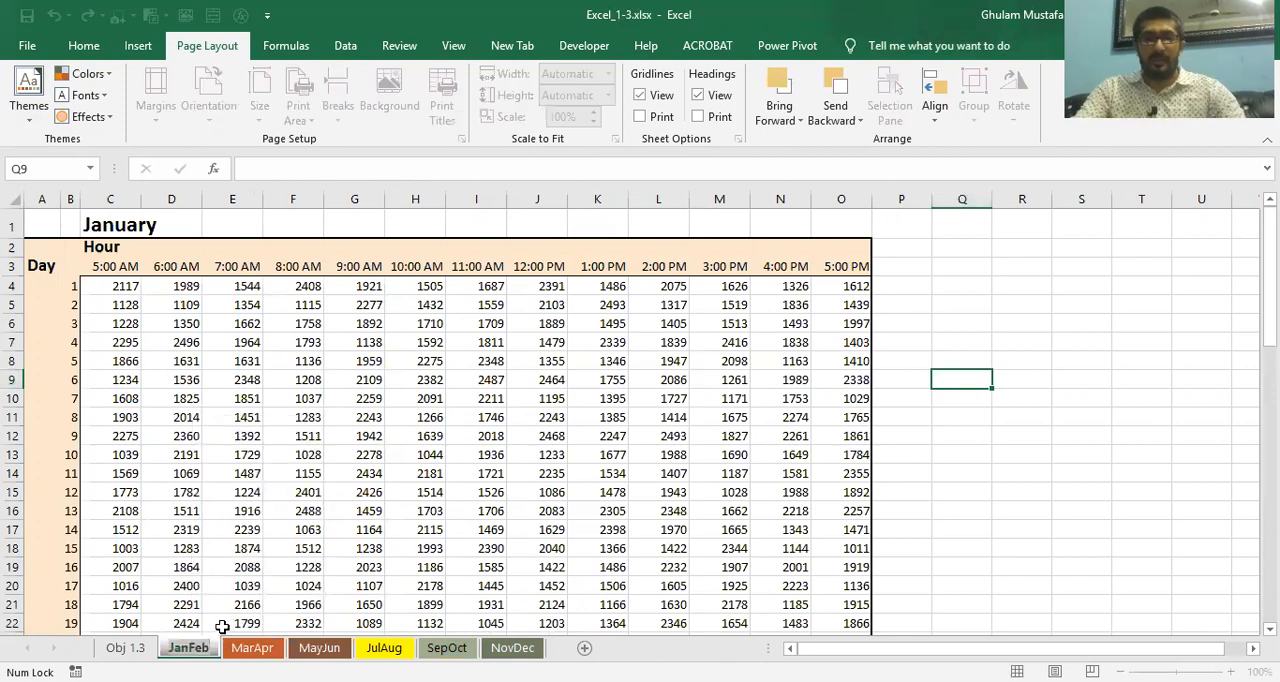
text(Perio)
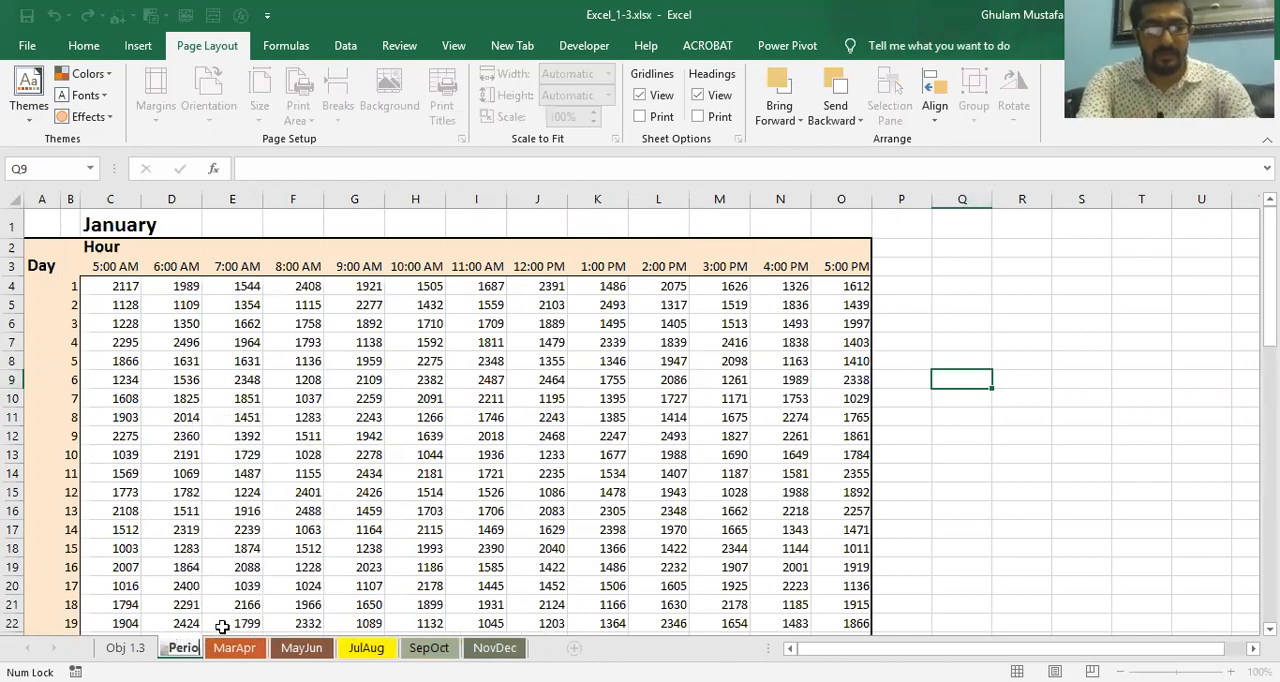
text(d 1)
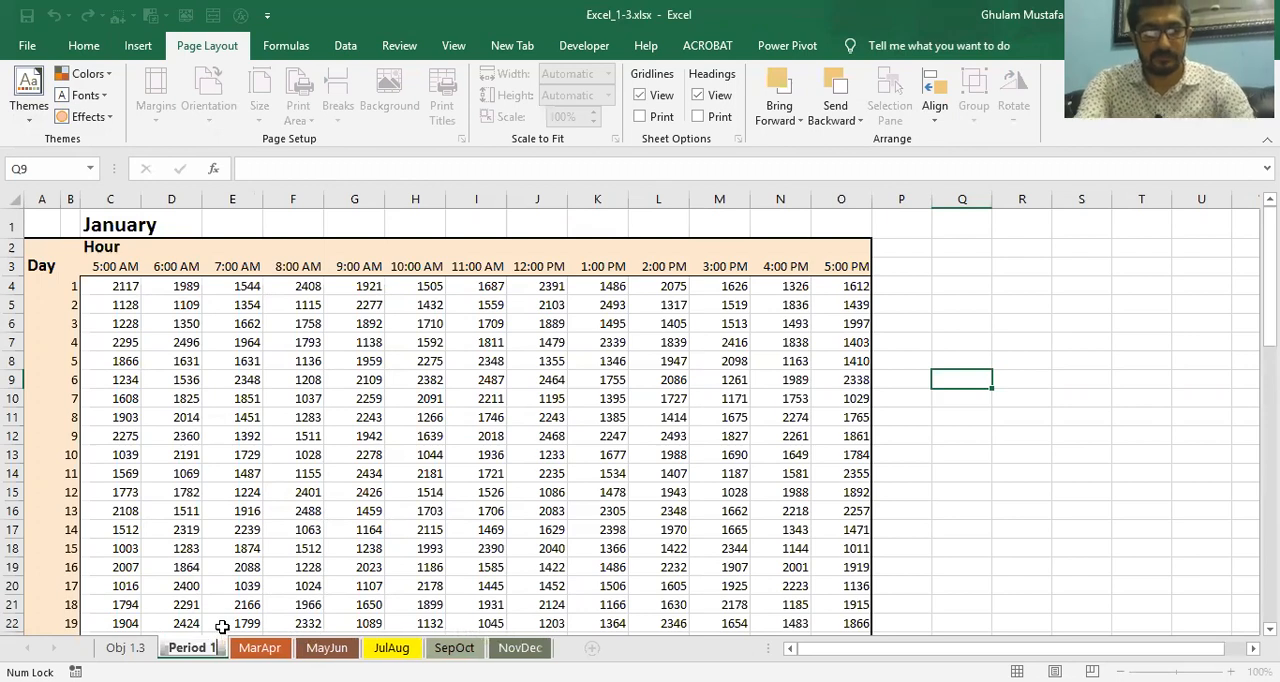
click(228, 562)
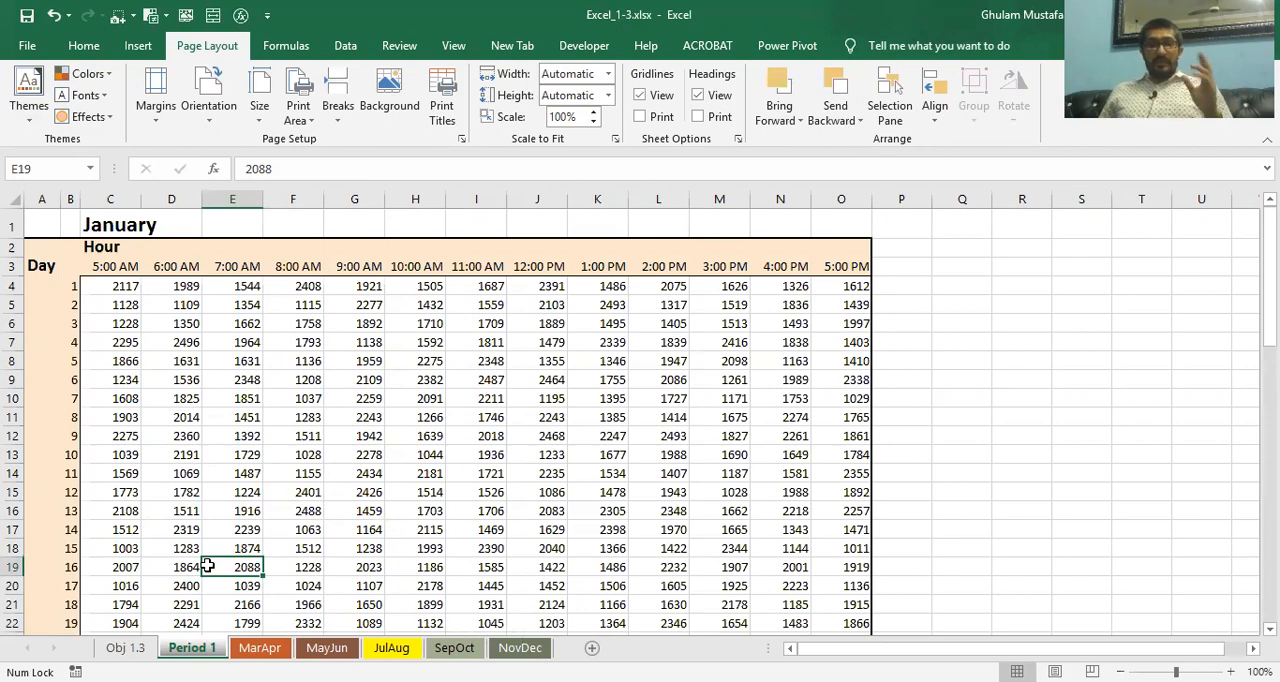
Check the required sheet names on the Obj 1.3 task sheet and rename the "Period 1" worksheet as "Period1"
click(135, 649)
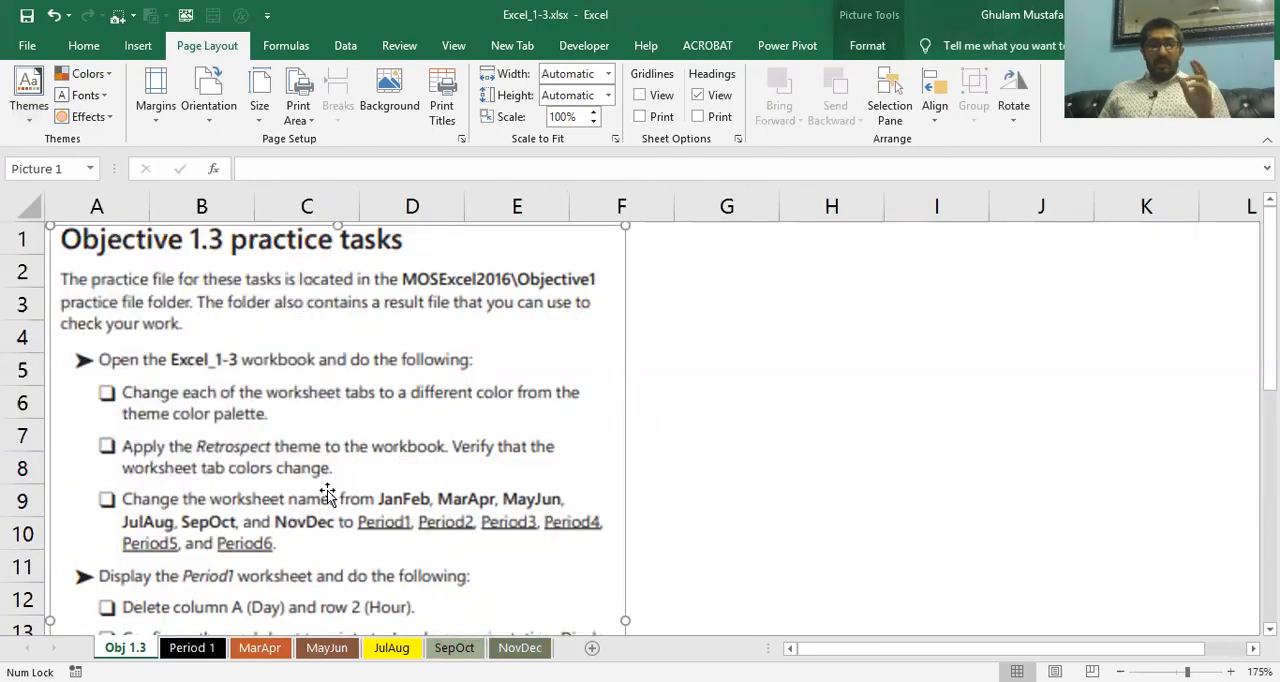
click(203, 648)
double_click(205, 648)
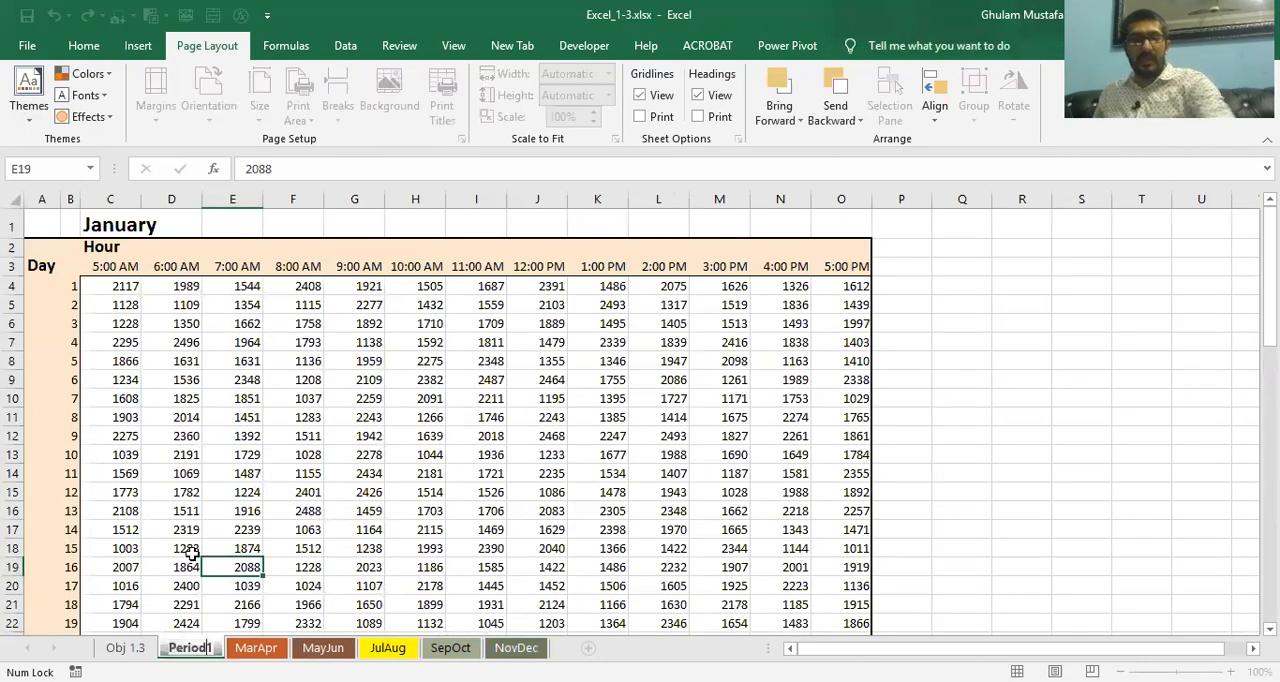
click(174, 527)
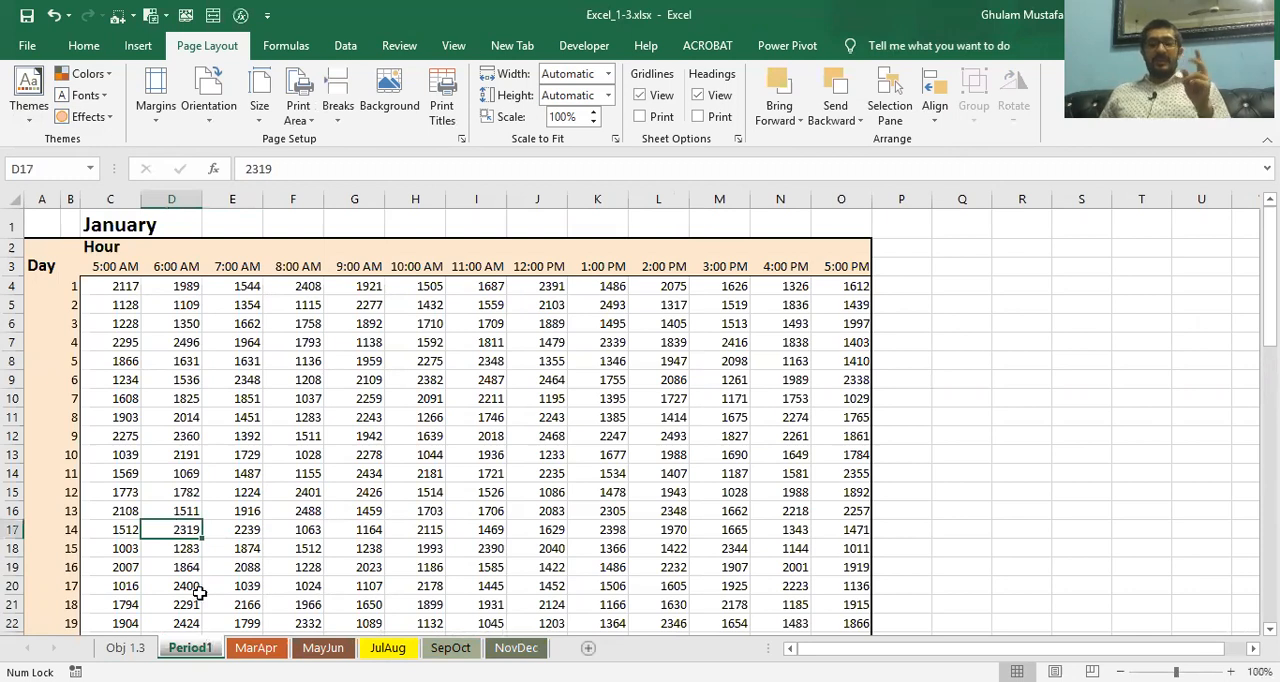
Rename the MarApr worksheet as "Period2"
click(256, 648)
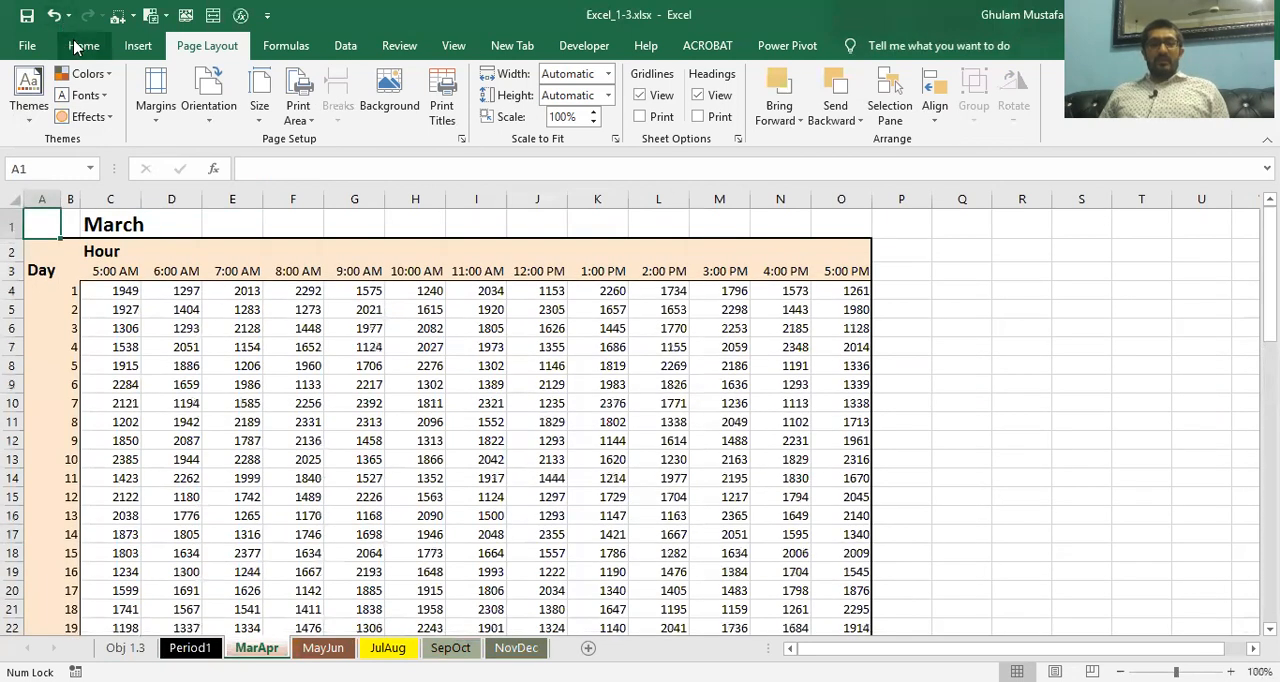
click(80, 46)
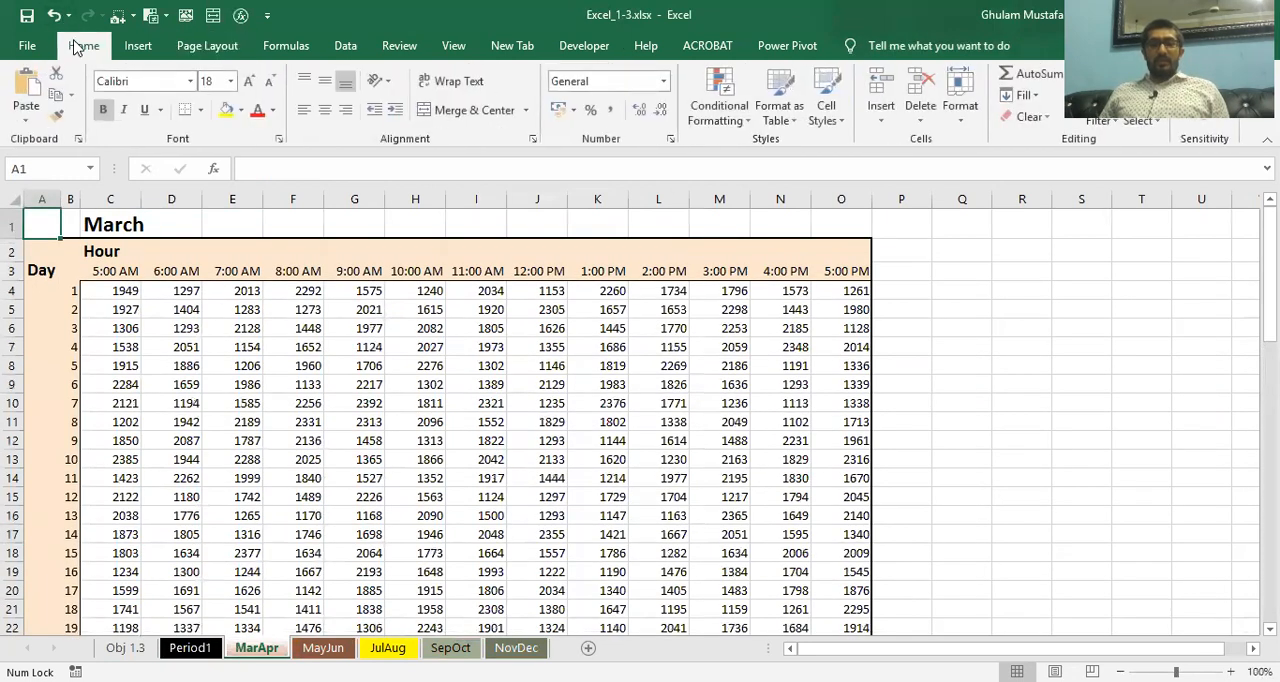
click(957, 115)
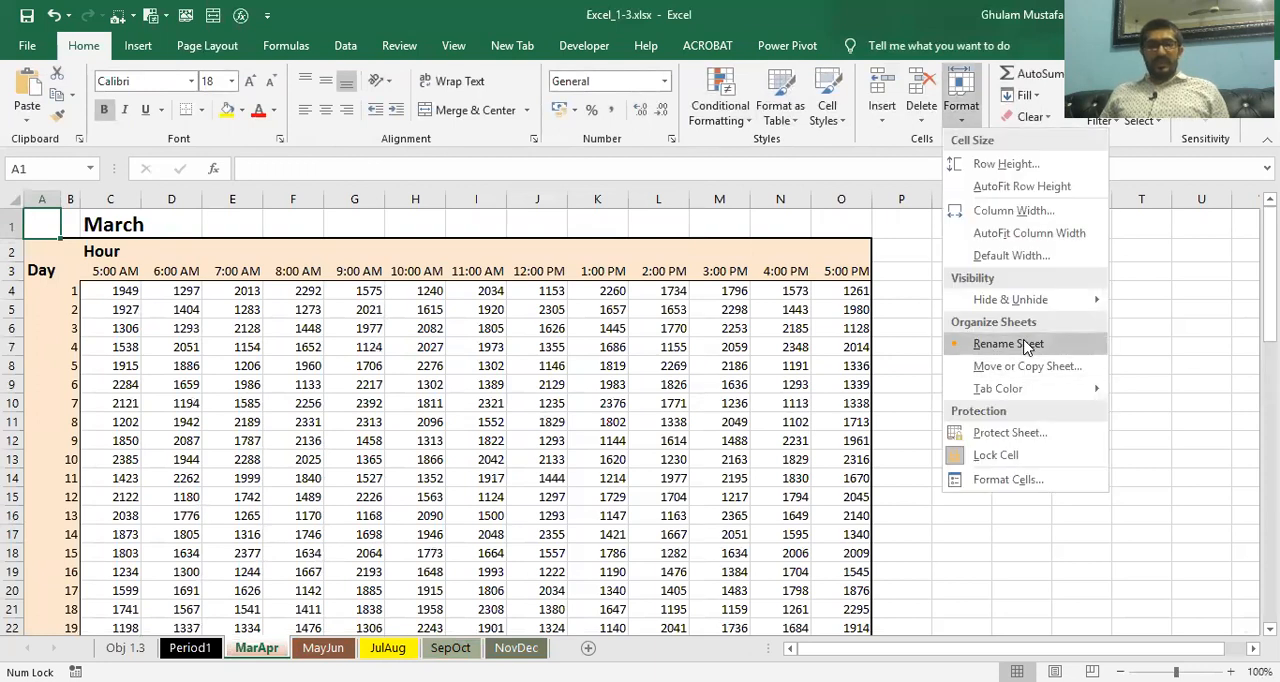
click(1007, 344)
text(Period)
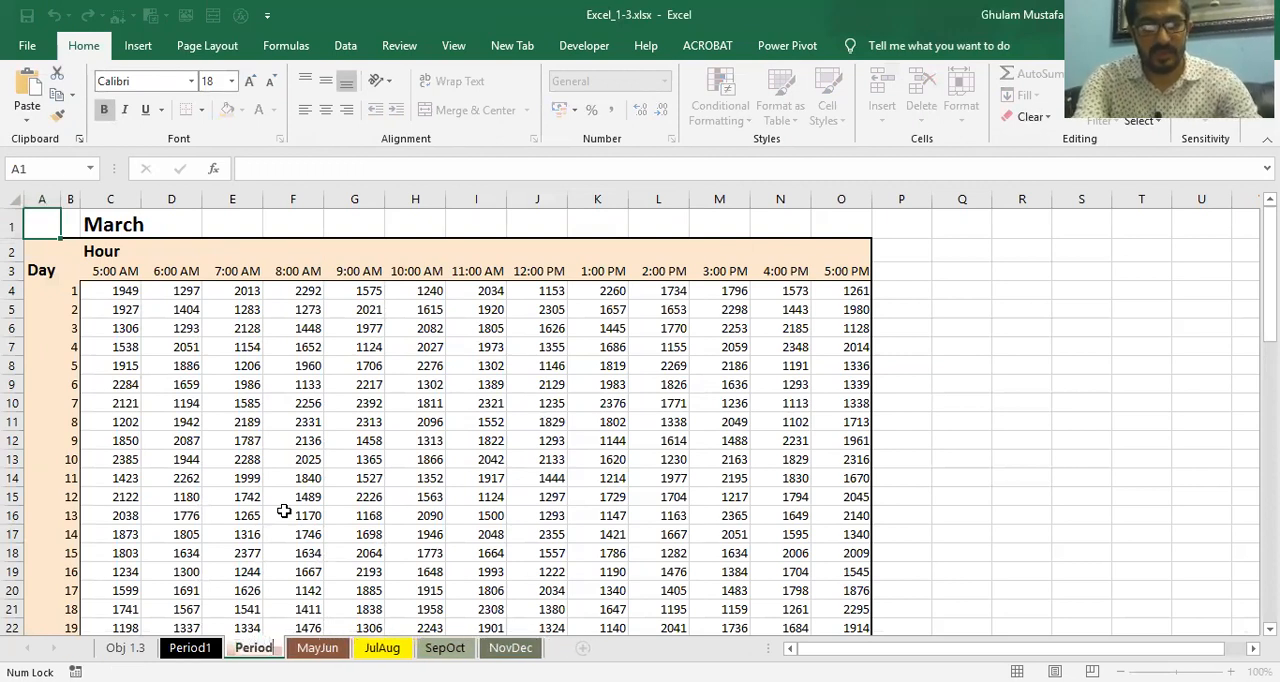
text(2)
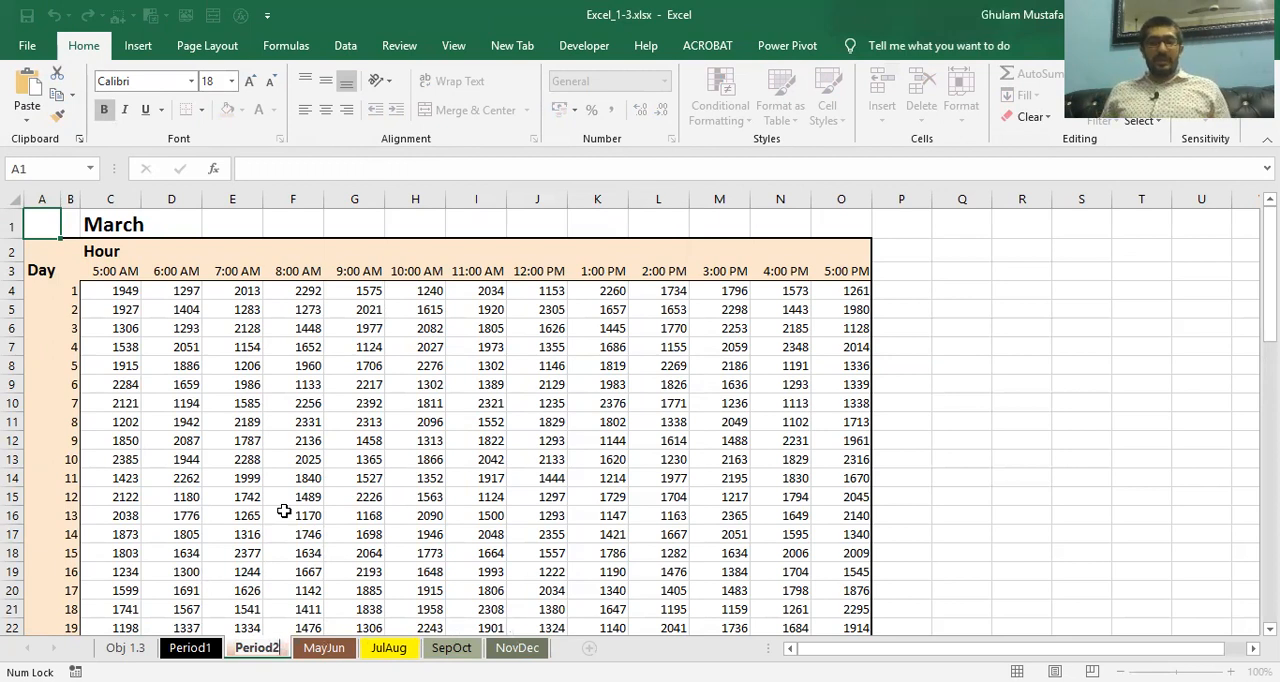
click(294, 534)
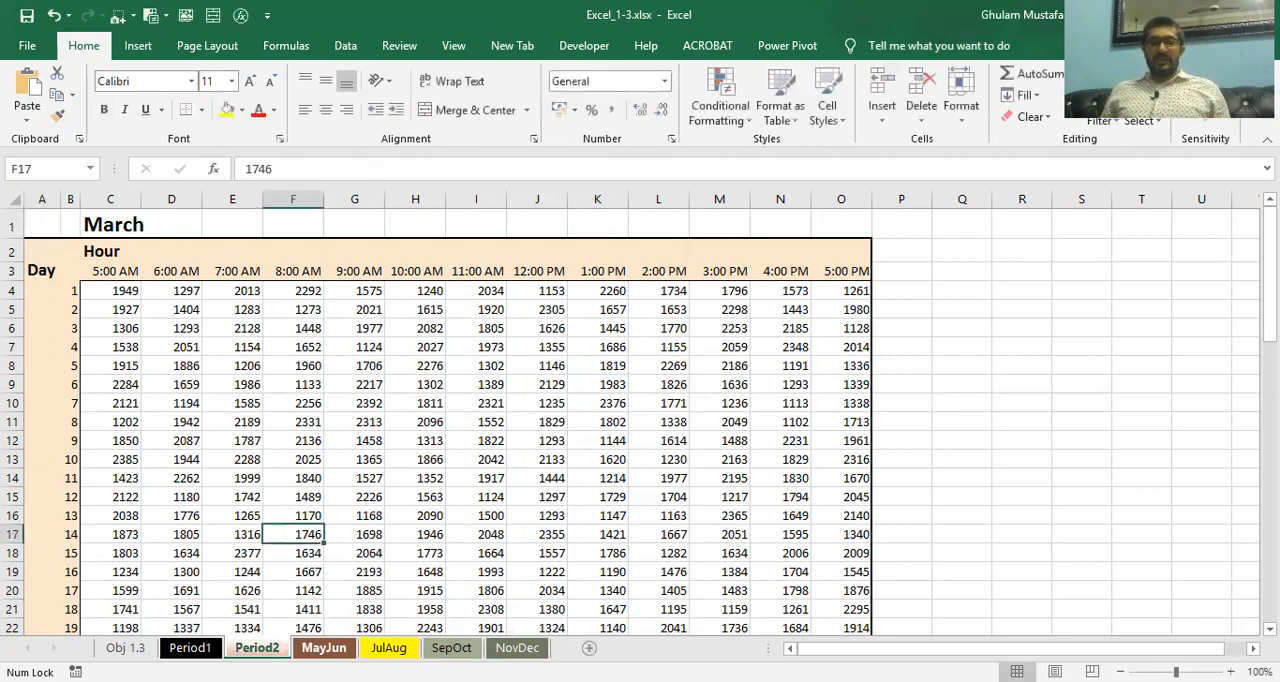
Rename the MayJun worksheet as "Period3" and the JulAug worksheet as "period4"
click(326, 648)
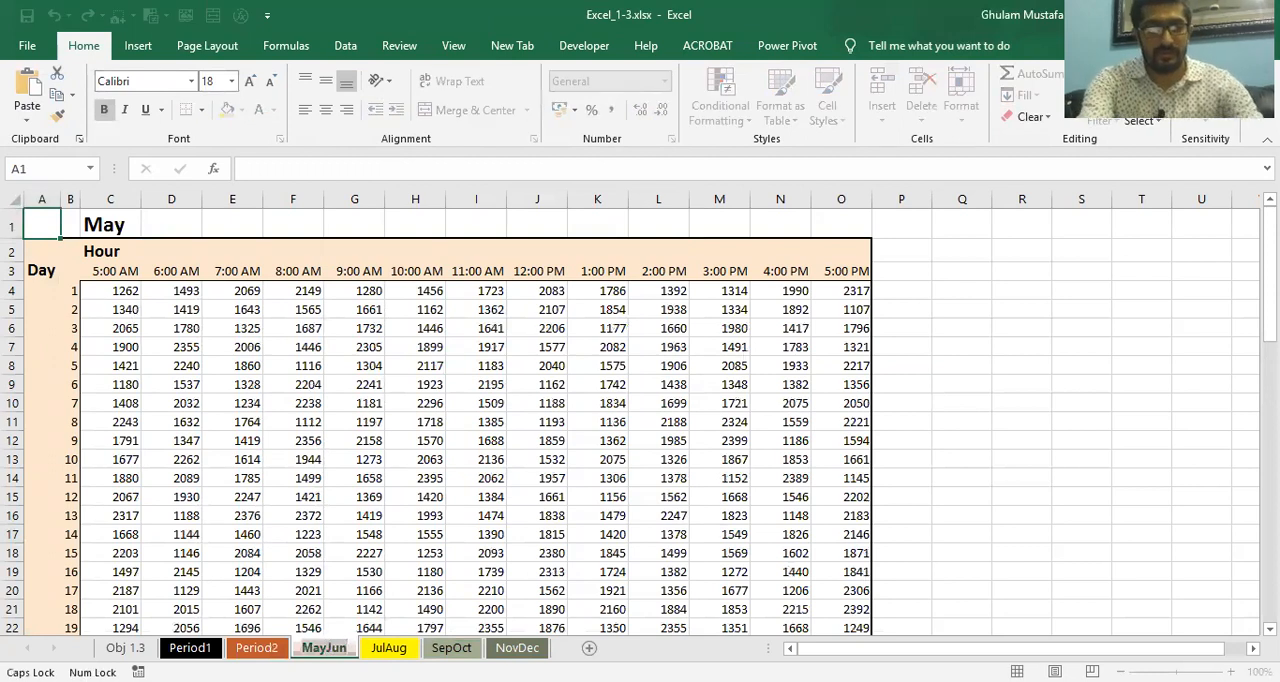
text(Period3)
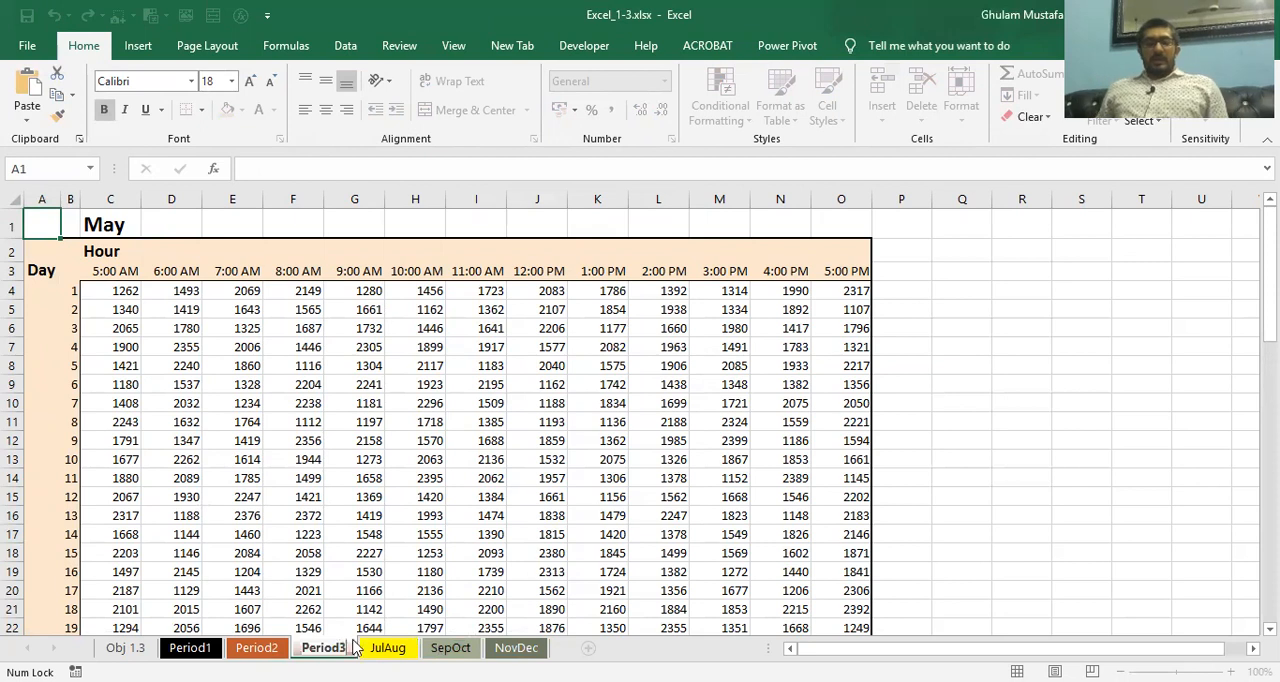
click(372, 530)
click(380, 650)
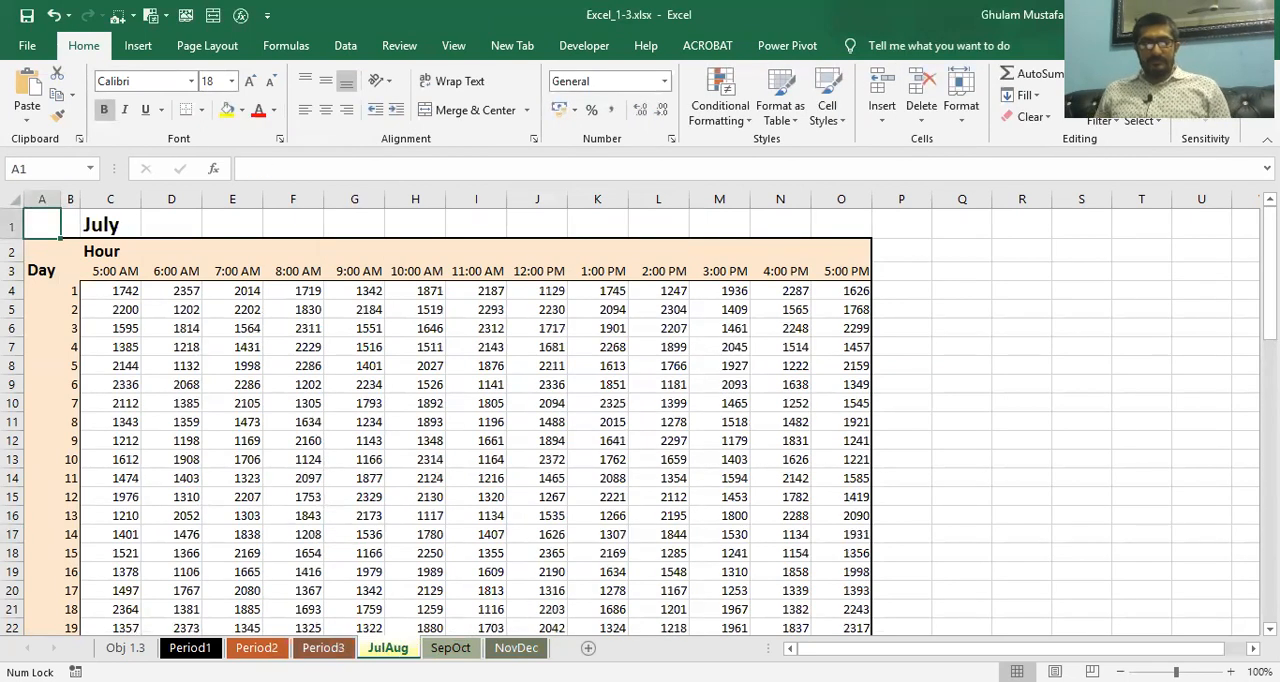
double_click(389, 648)
text(period4)
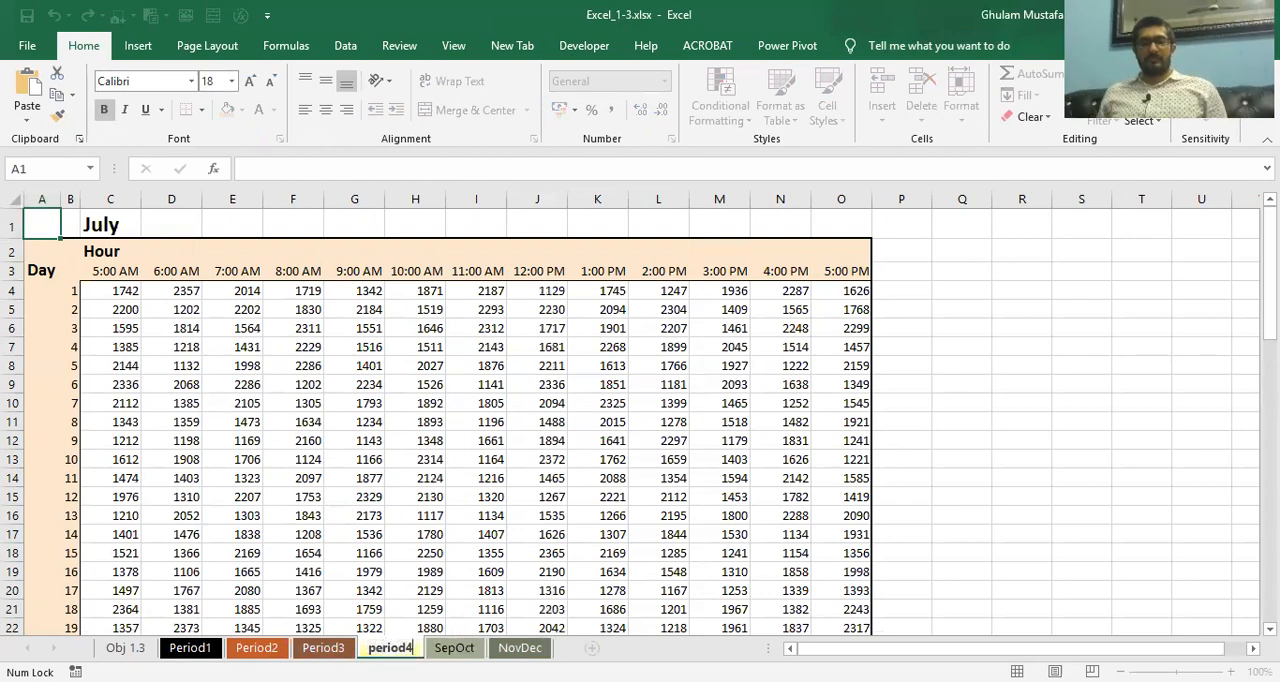
key(Return)
Rename the SepOct worksheet as "period5" and the NovDec worksheet as "period6"
double_click(455, 648)
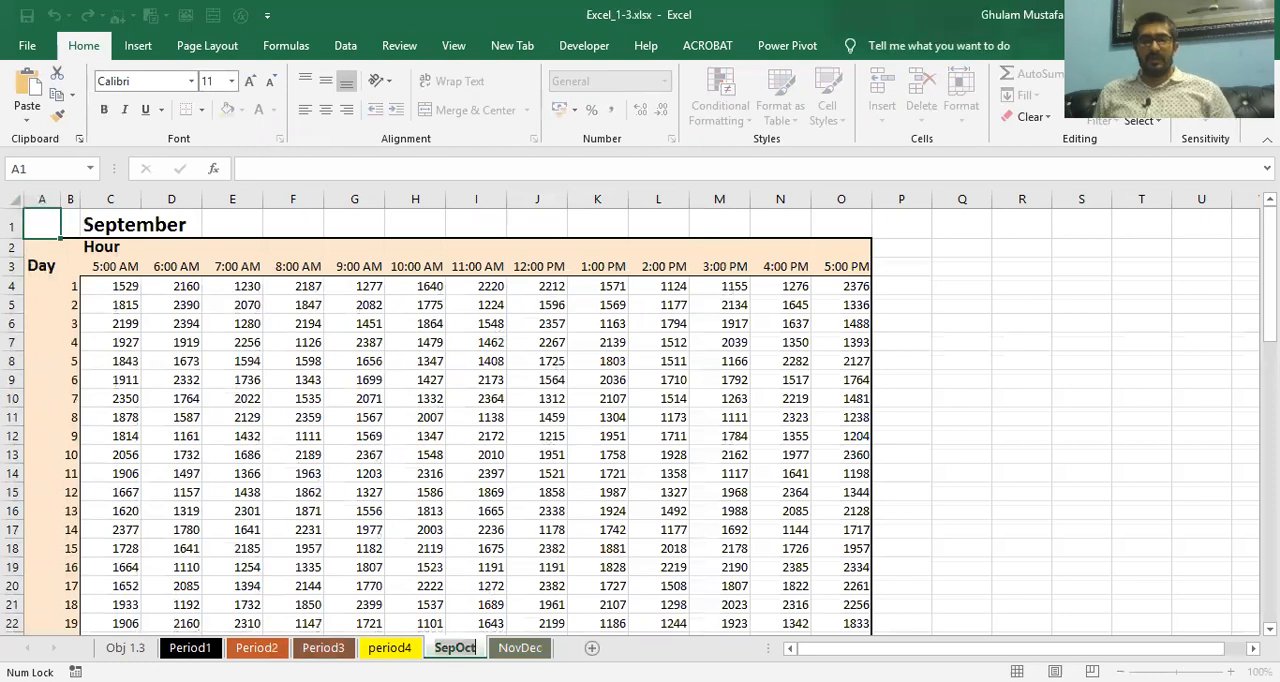
text(period5)
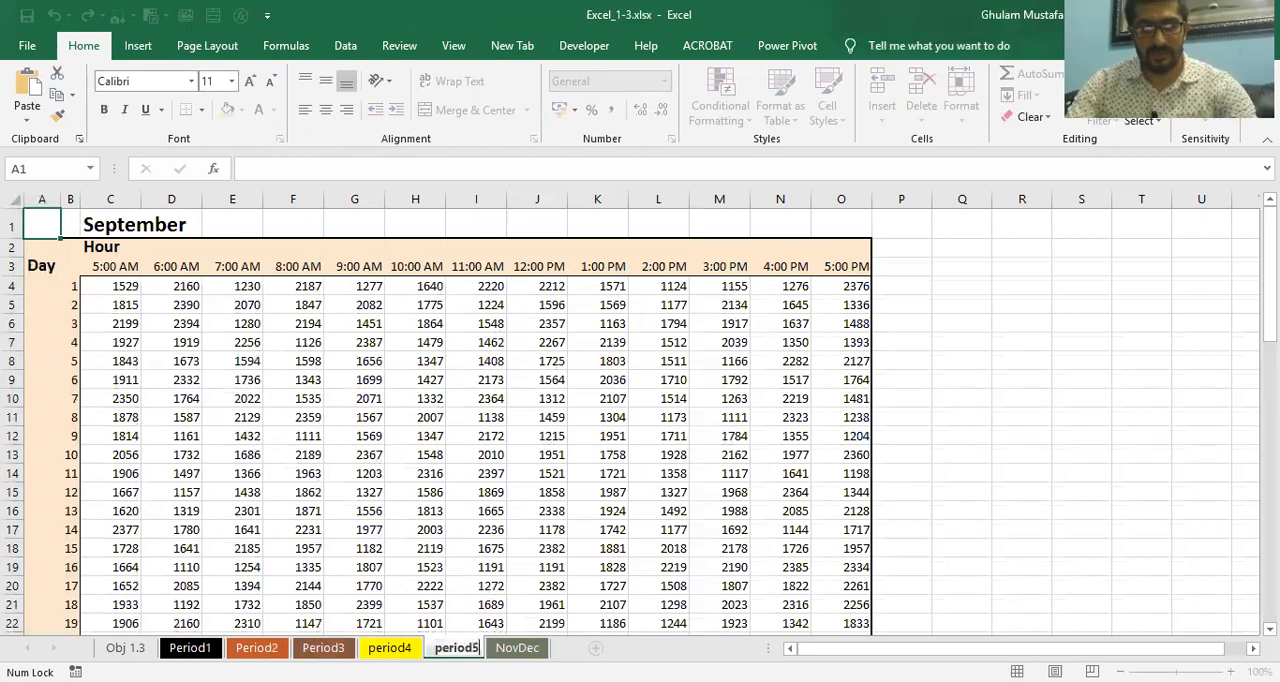
key(Return)
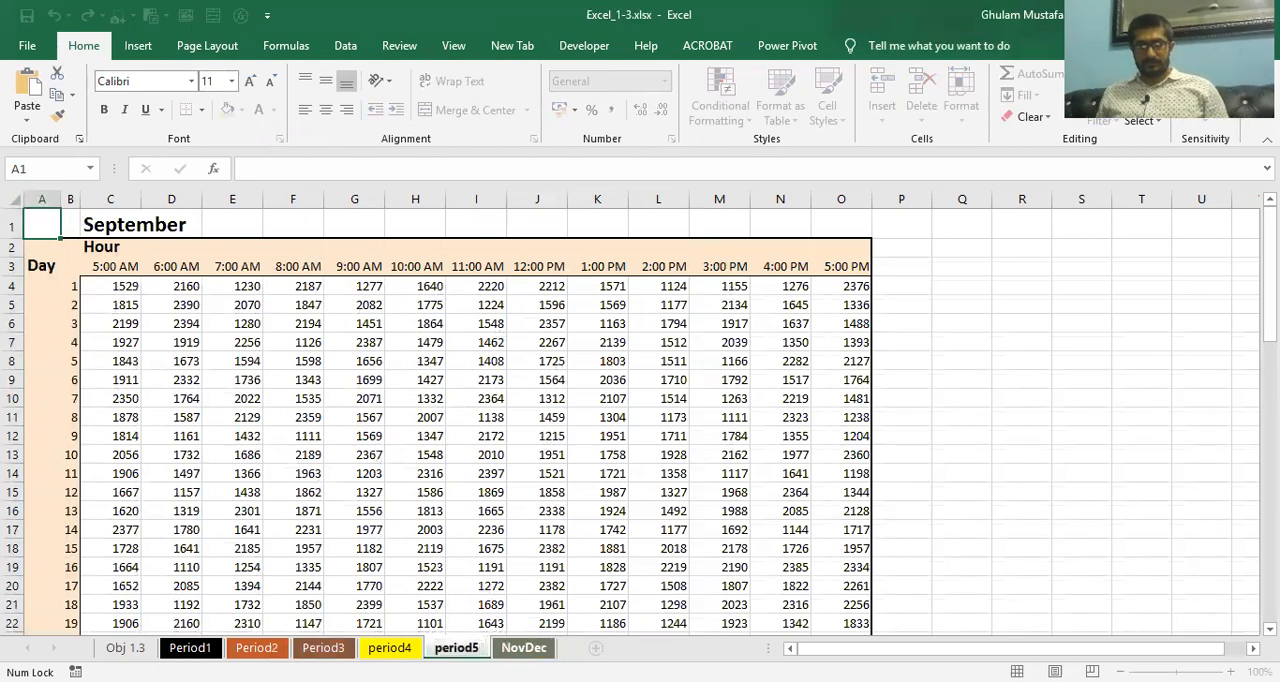
click(540, 649)
text(period6)
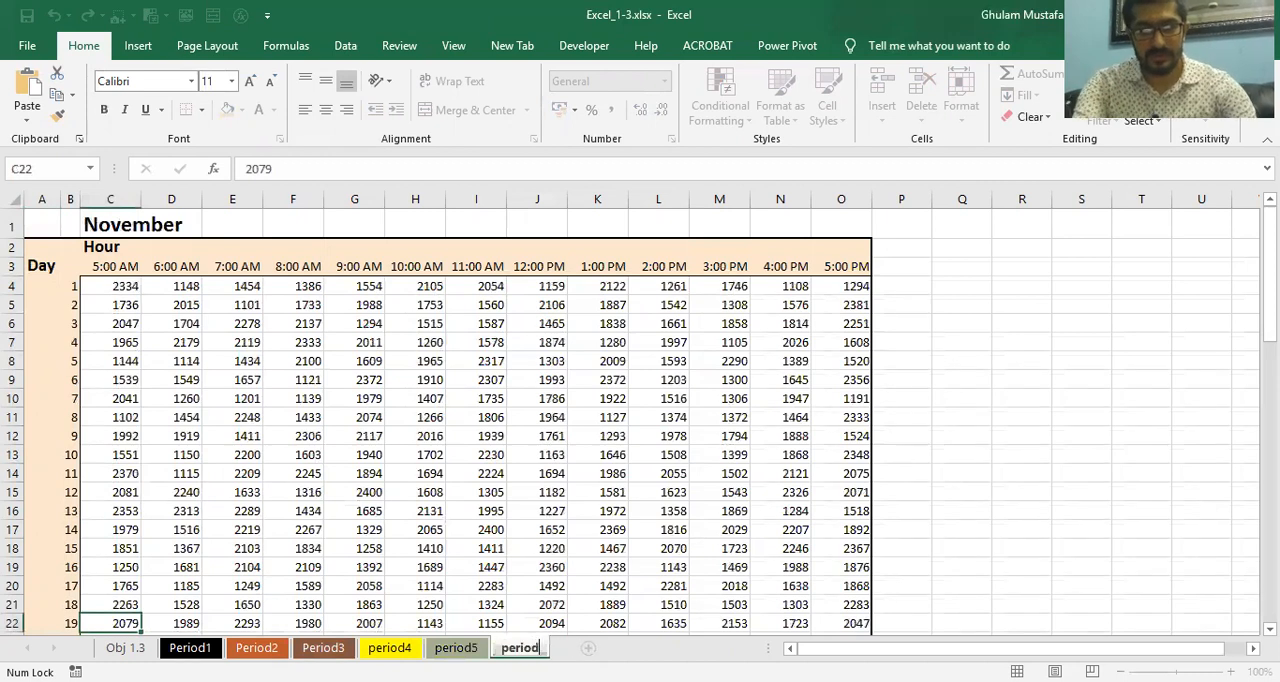
click(474, 437)
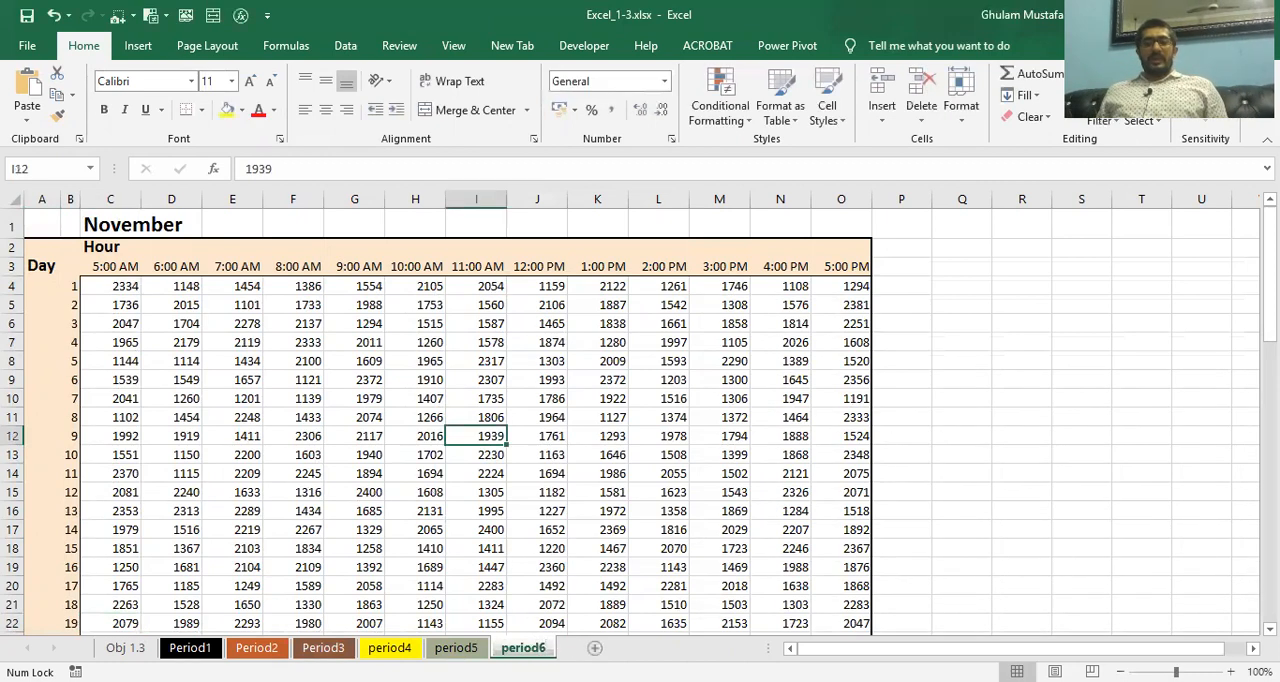
Return to the Obj 1.3 task sheet and read the tasks for the Period1 worksheet
click(125, 648)
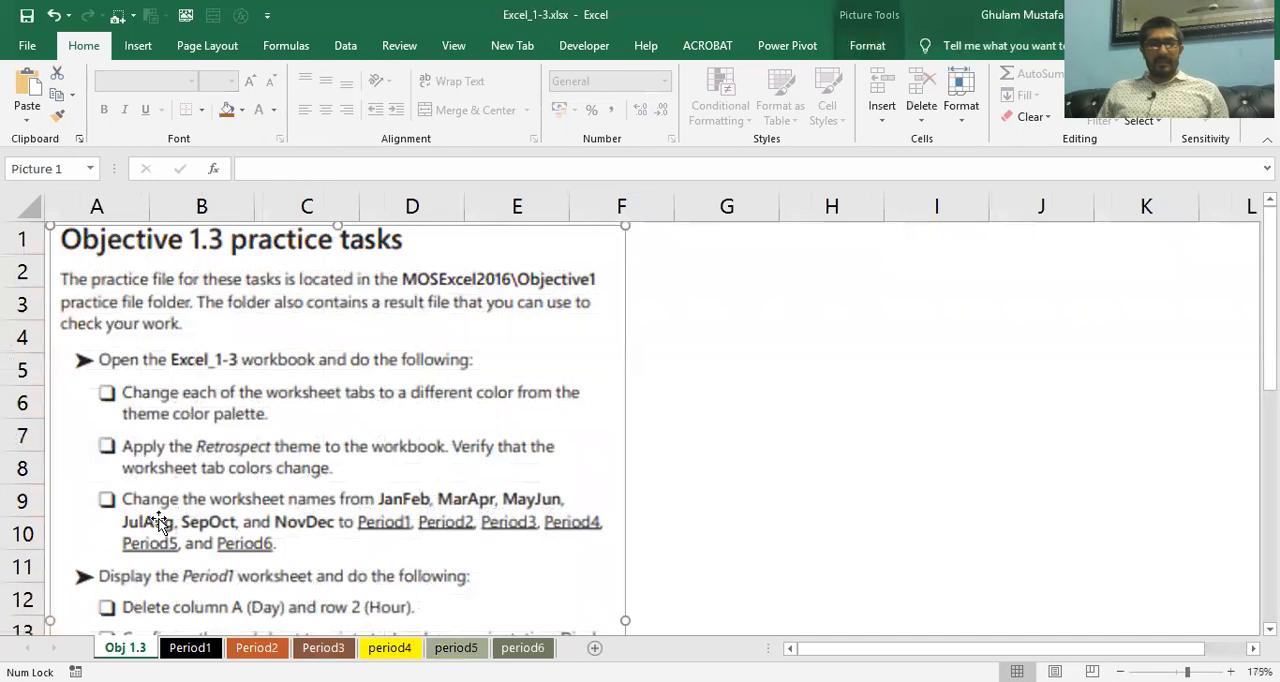
scroll(145, 528, down, 1)
scroll(145, 528, down, 1)
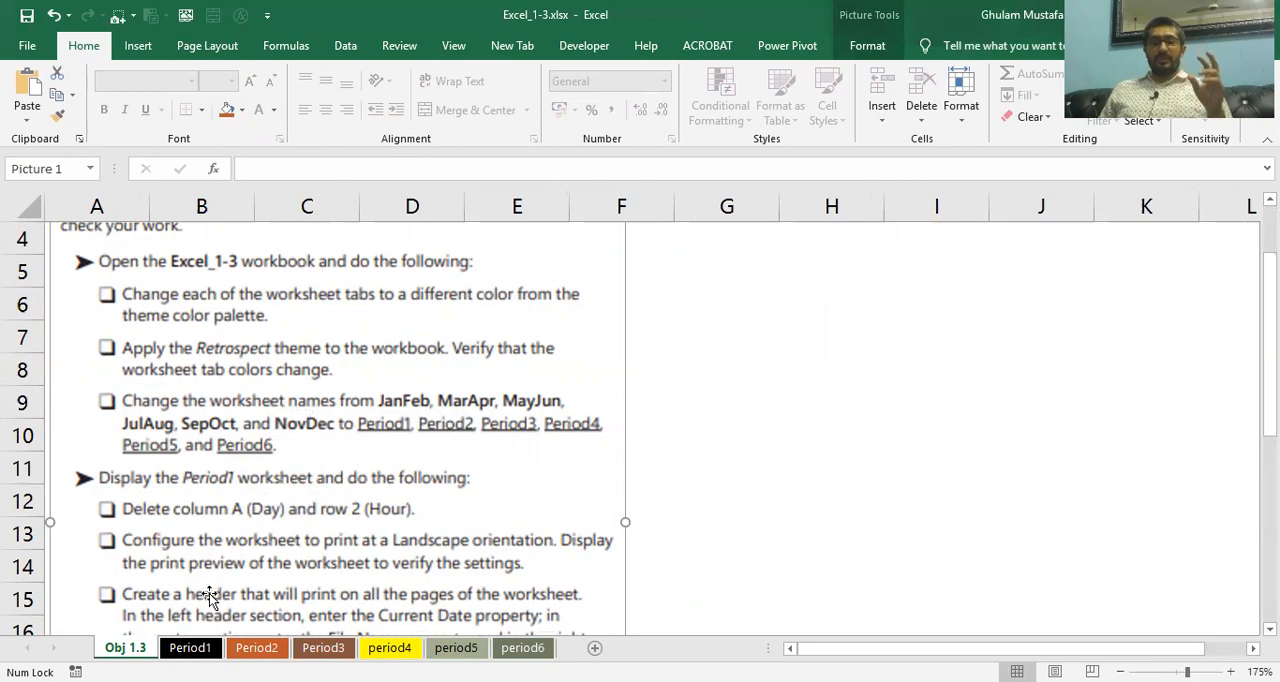
click(193, 646)
click(130, 648)
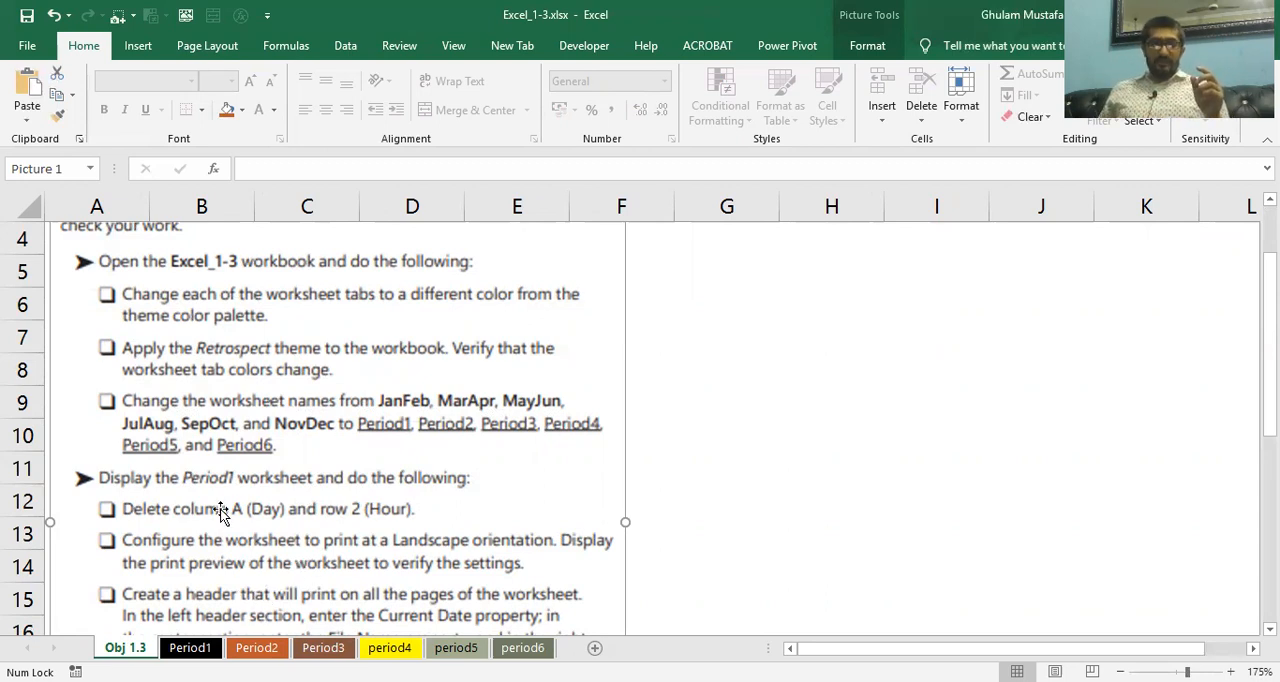
Display the Period1 worksheet and locate column A (Day) and row 2 (Hour) by selecting them
click(175, 650)
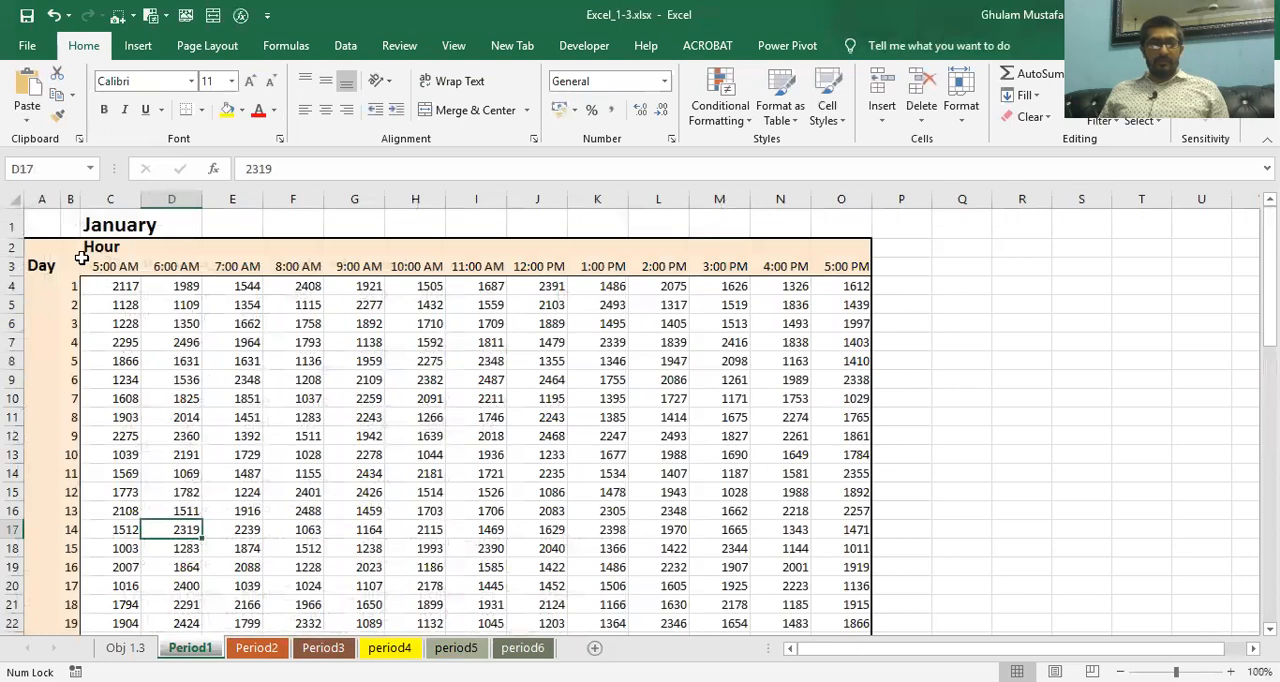
click(46, 200)
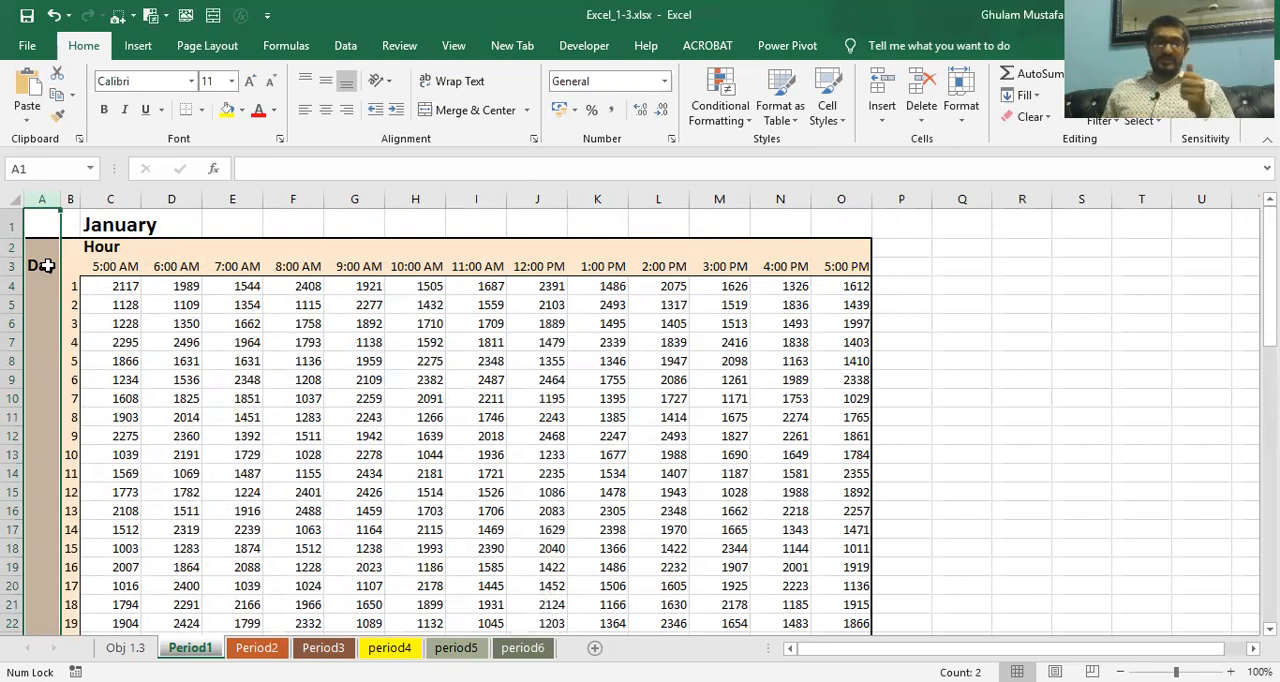
click(12, 380)
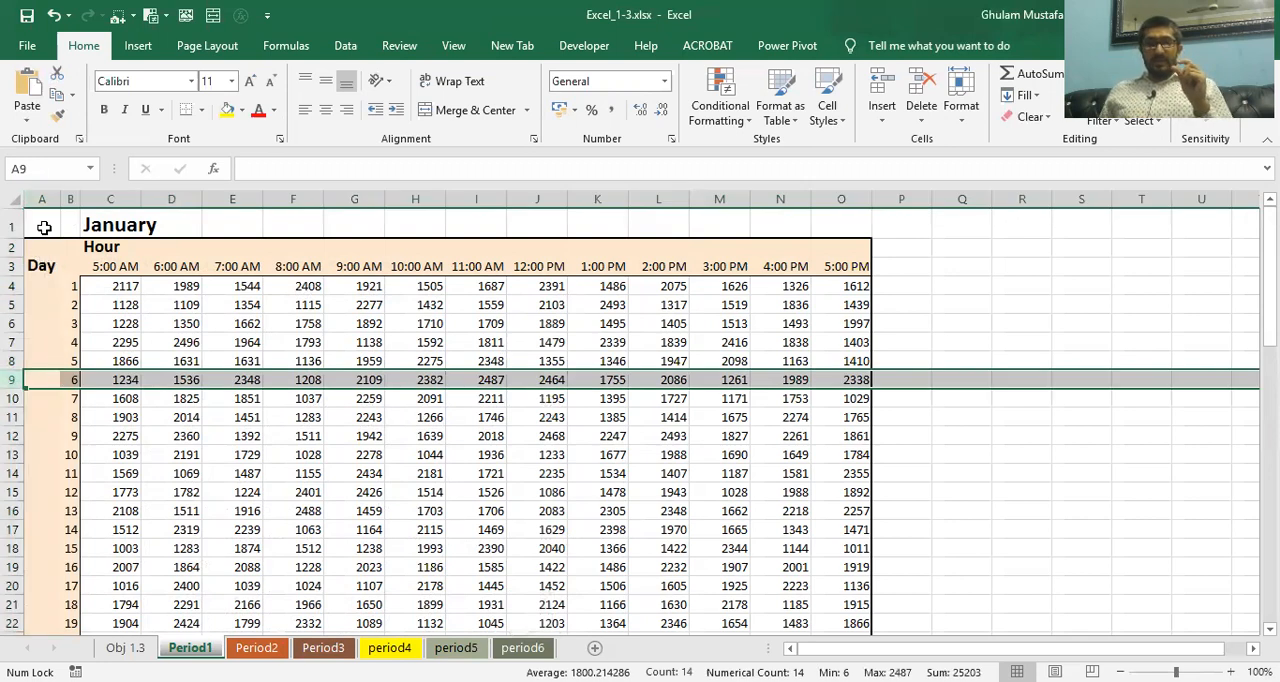
click(45, 199)
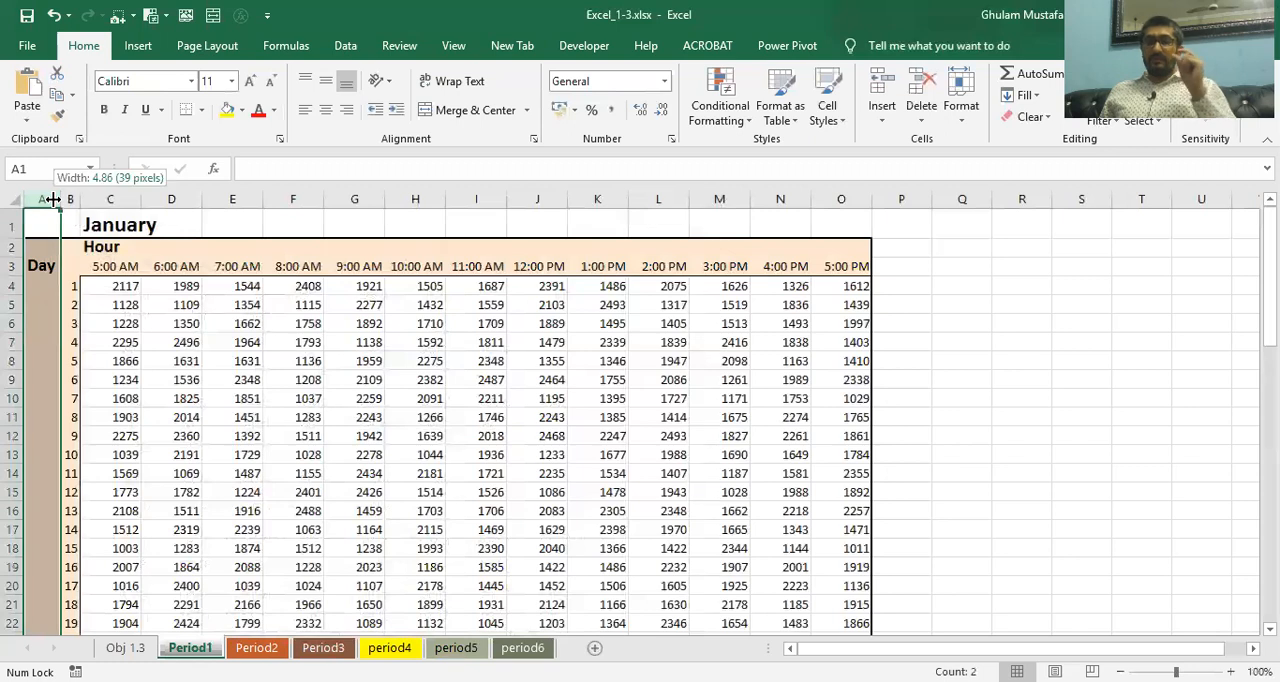
click(12, 247)
drag(14, 254, 12, 248)
click(91, 287)
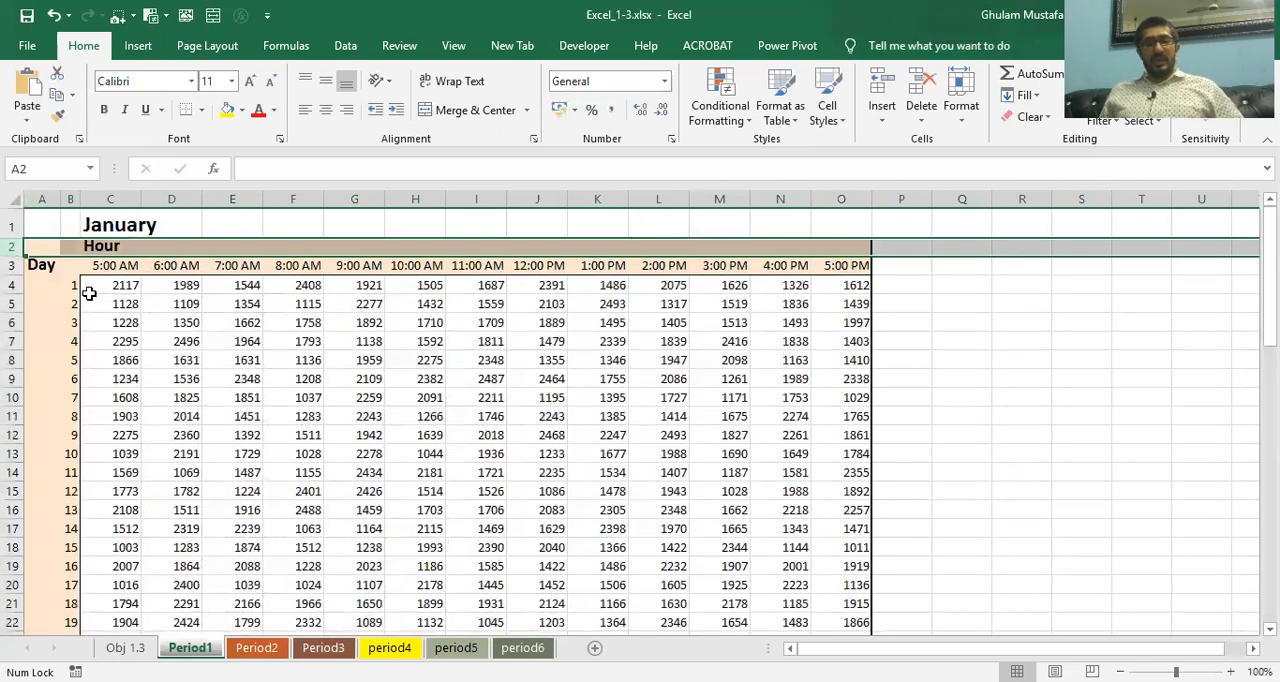
Delete the Day column (column A) from the Period1 worksheet and undo the deletion
click(42, 200)
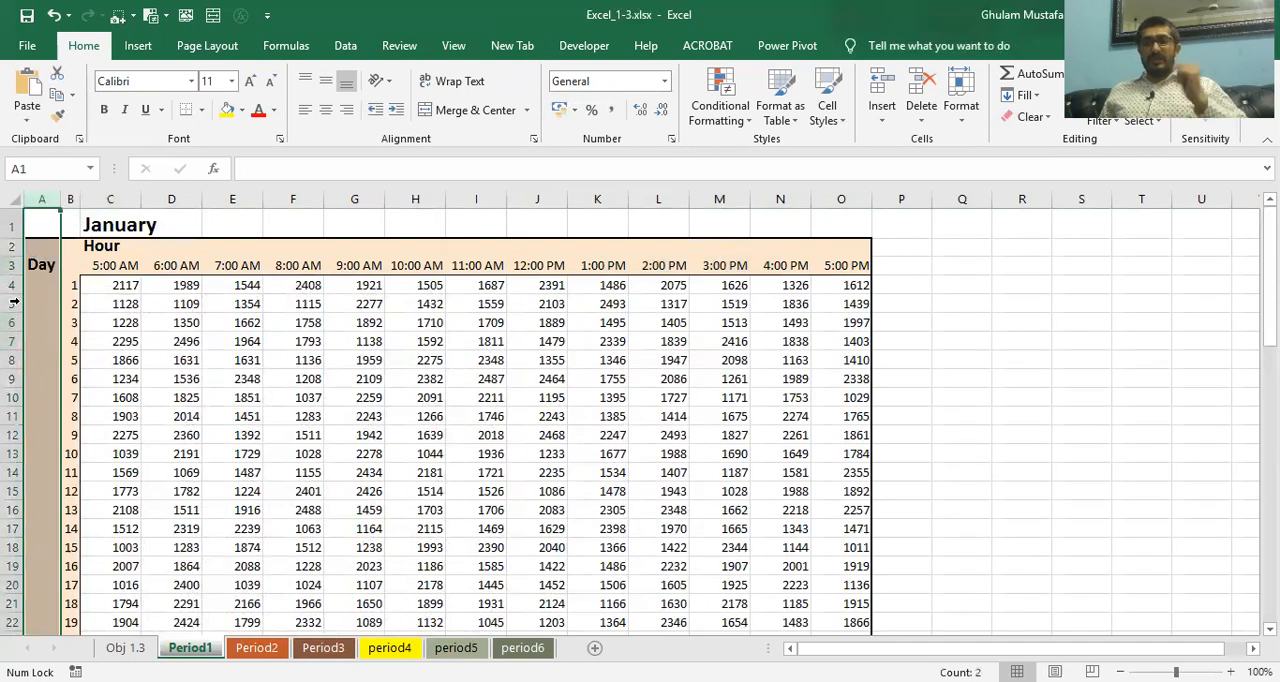
right_click(44, 195)
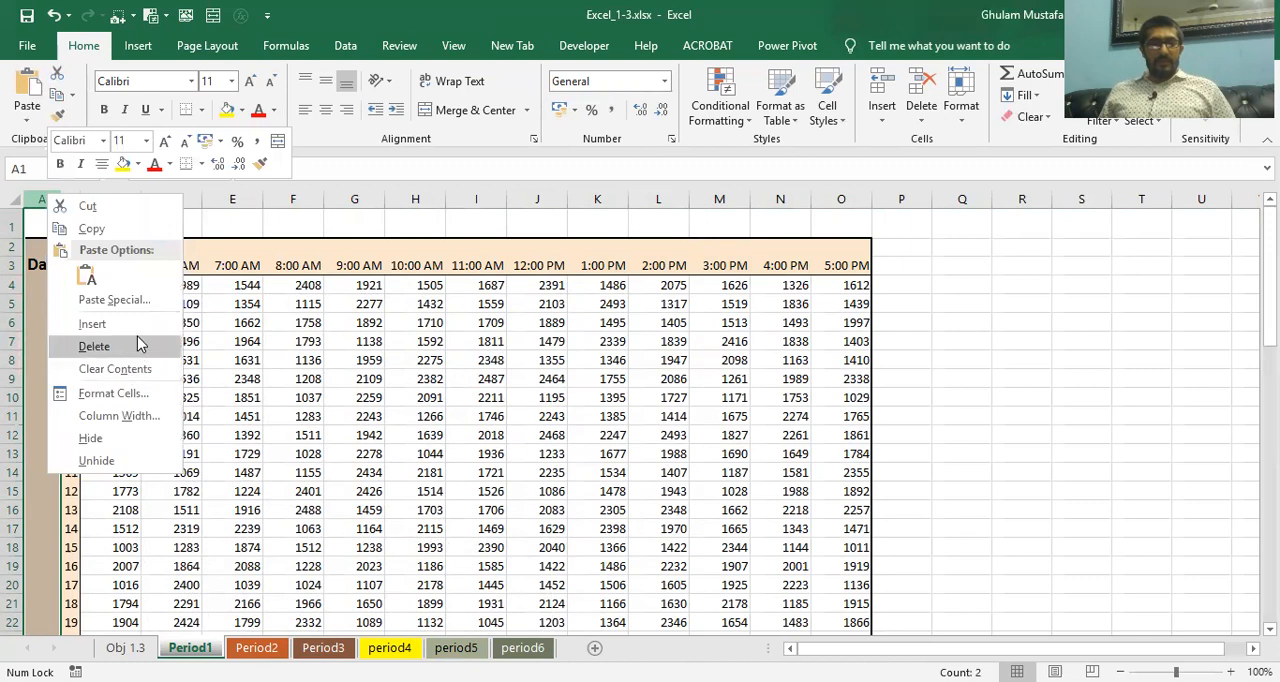
click(94, 346)
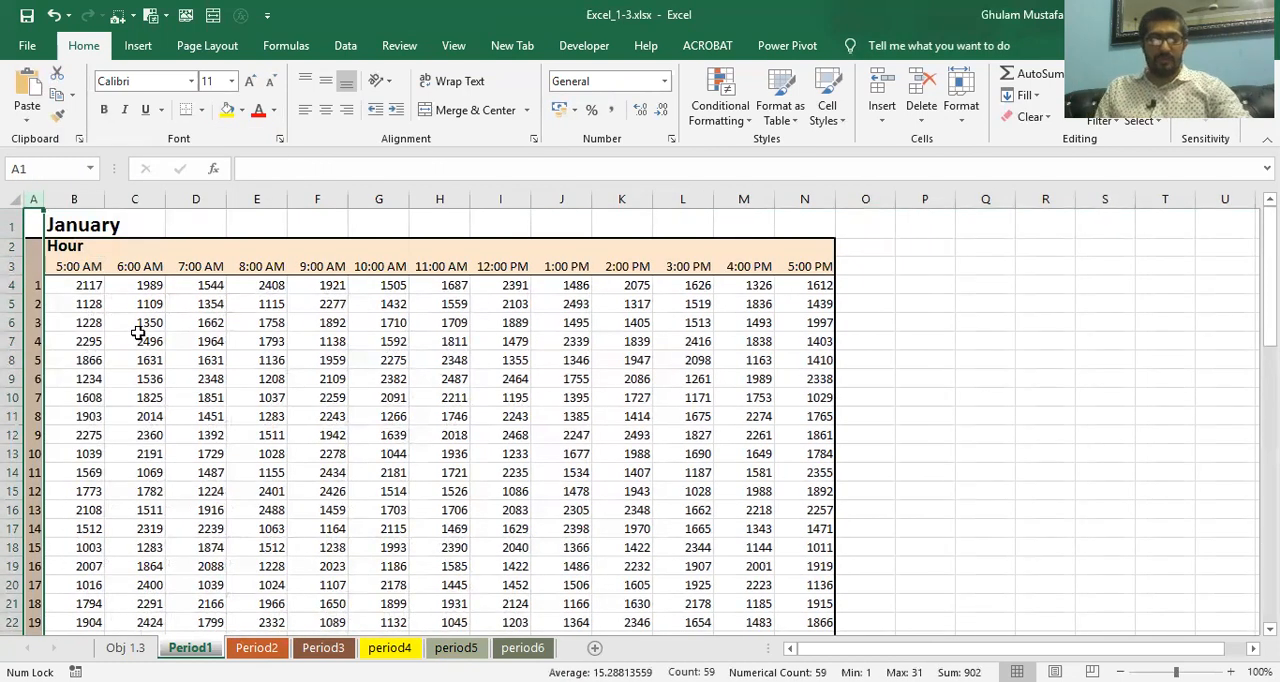
key(ctrl+z)
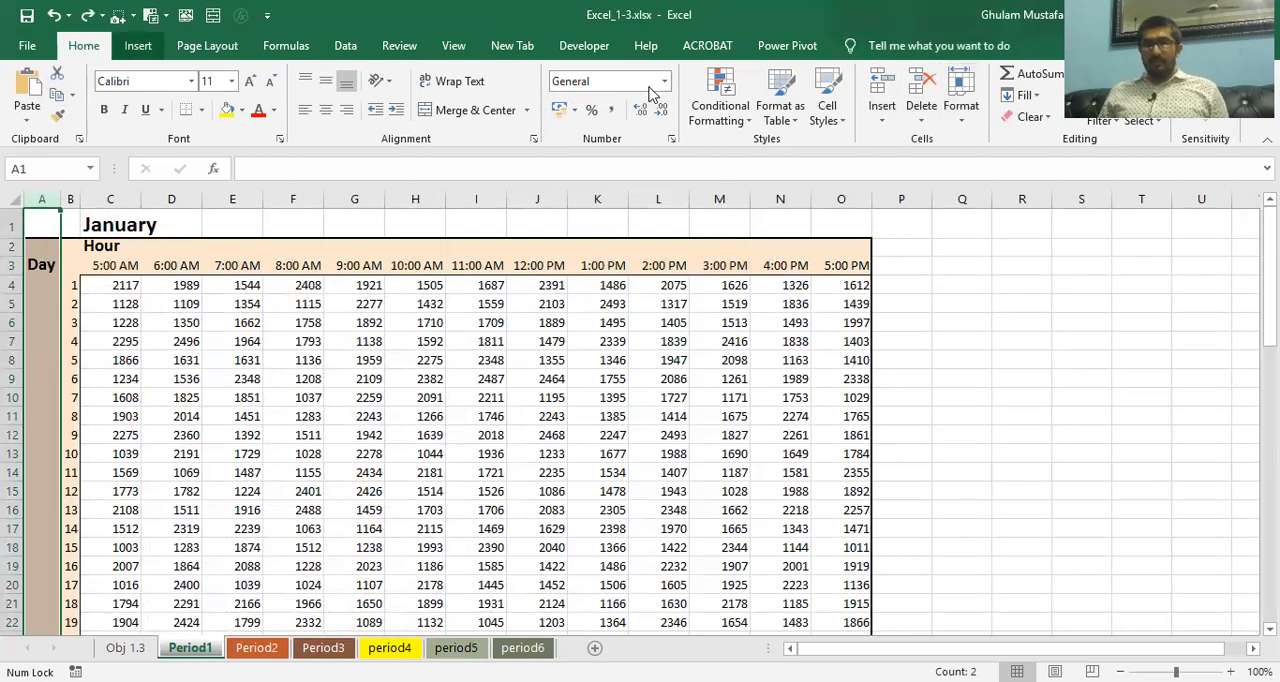
Delete column A again using the Delete Sheet Columns command and undo that deletion too
click(922, 118)
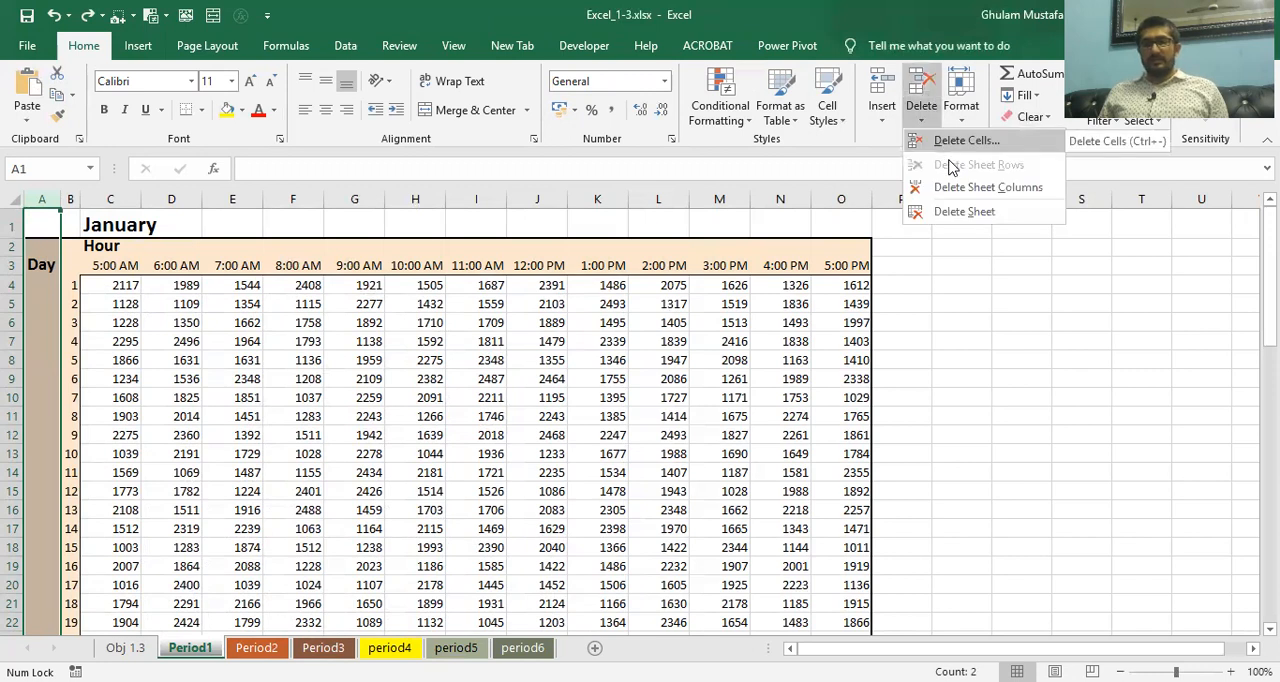
click(956, 192)
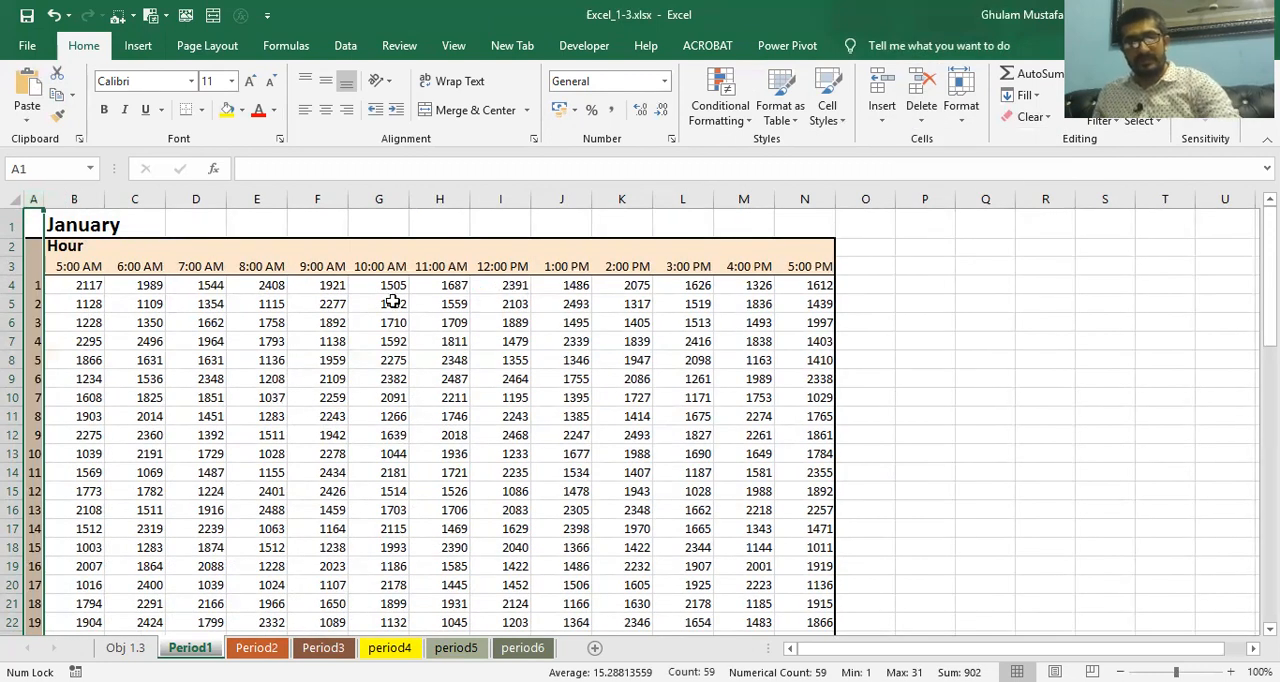
key(ctrl+z)
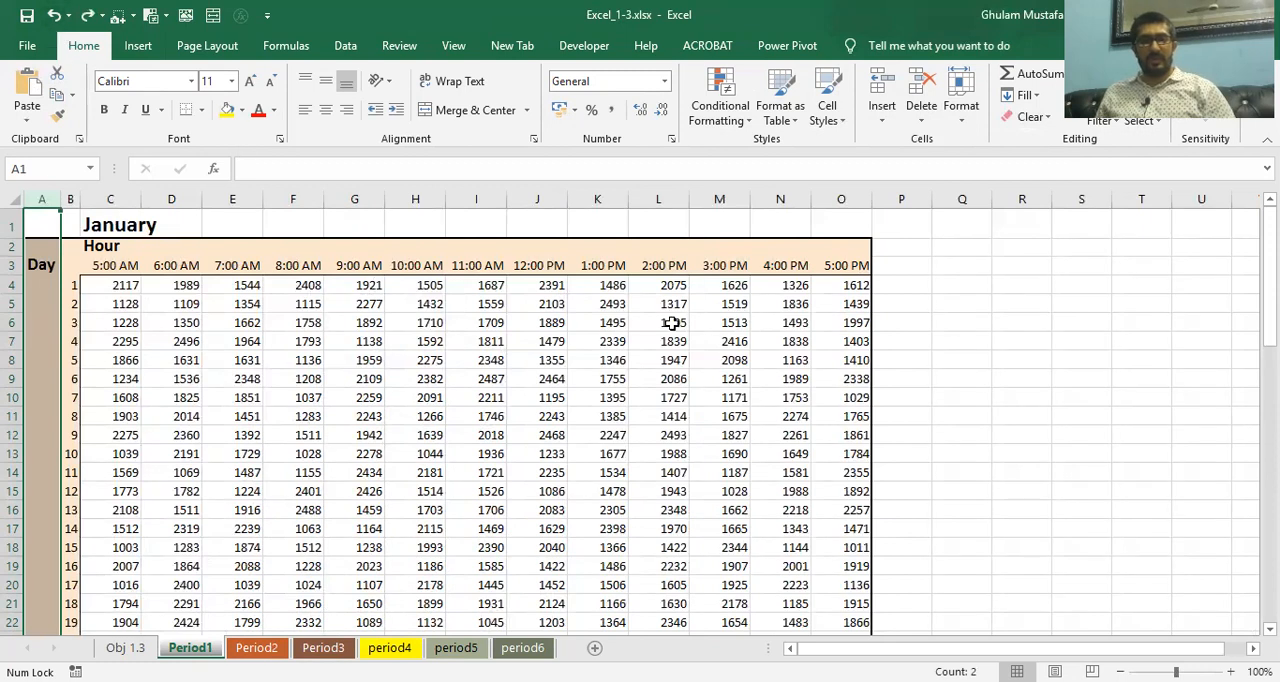
Enter the note "CTRL -" in cell Q7 of the Period1 worksheet
click(966, 265)
click(943, 343)
key(Caps_Lock)
text(CO)
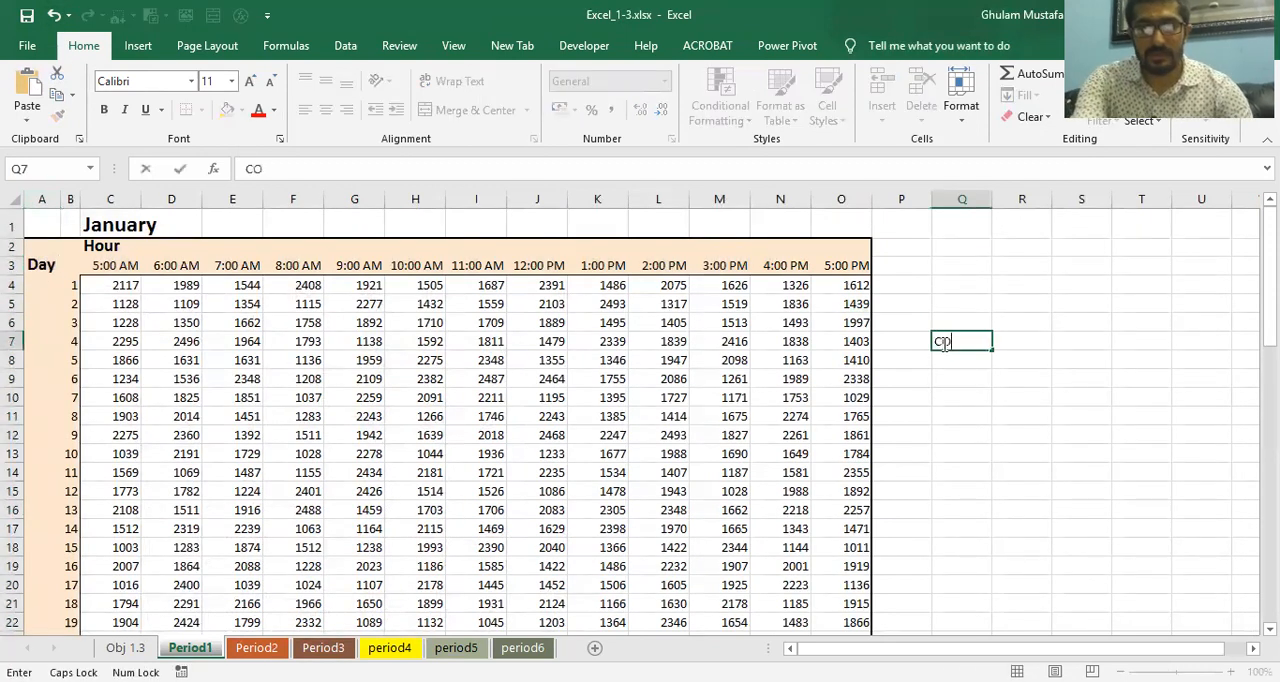
key(BackSpace)
text(TR)
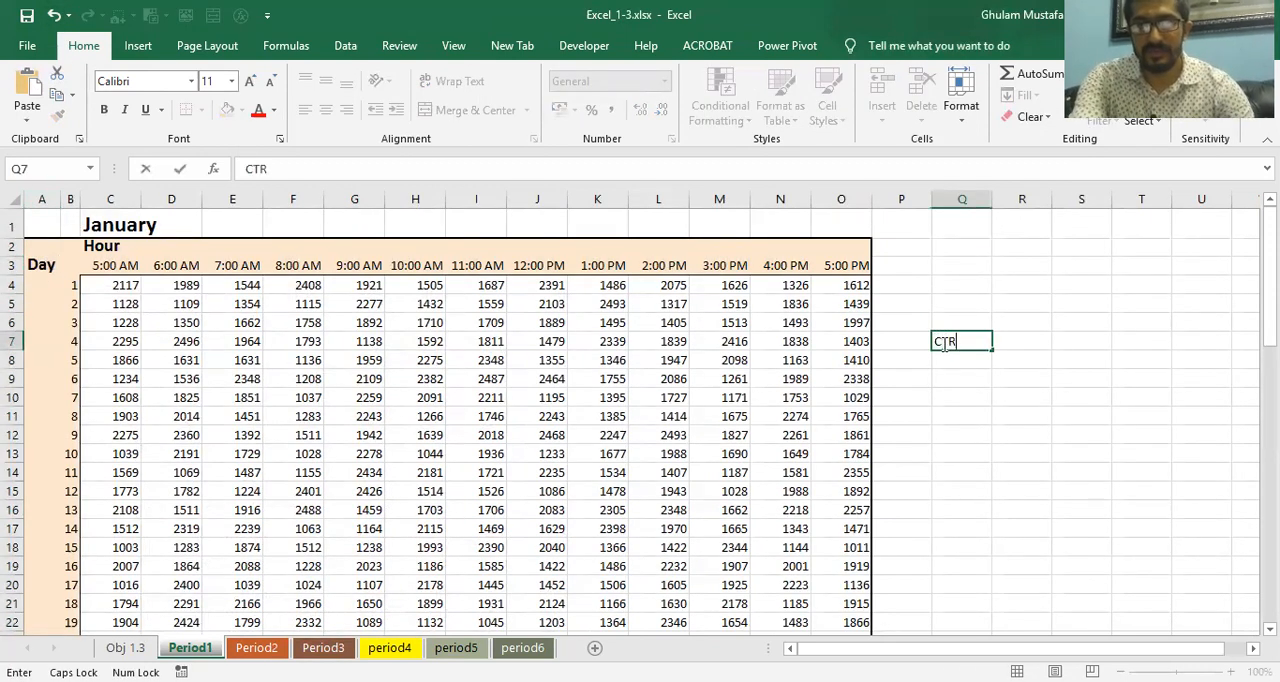
text(L -)
key(Return)
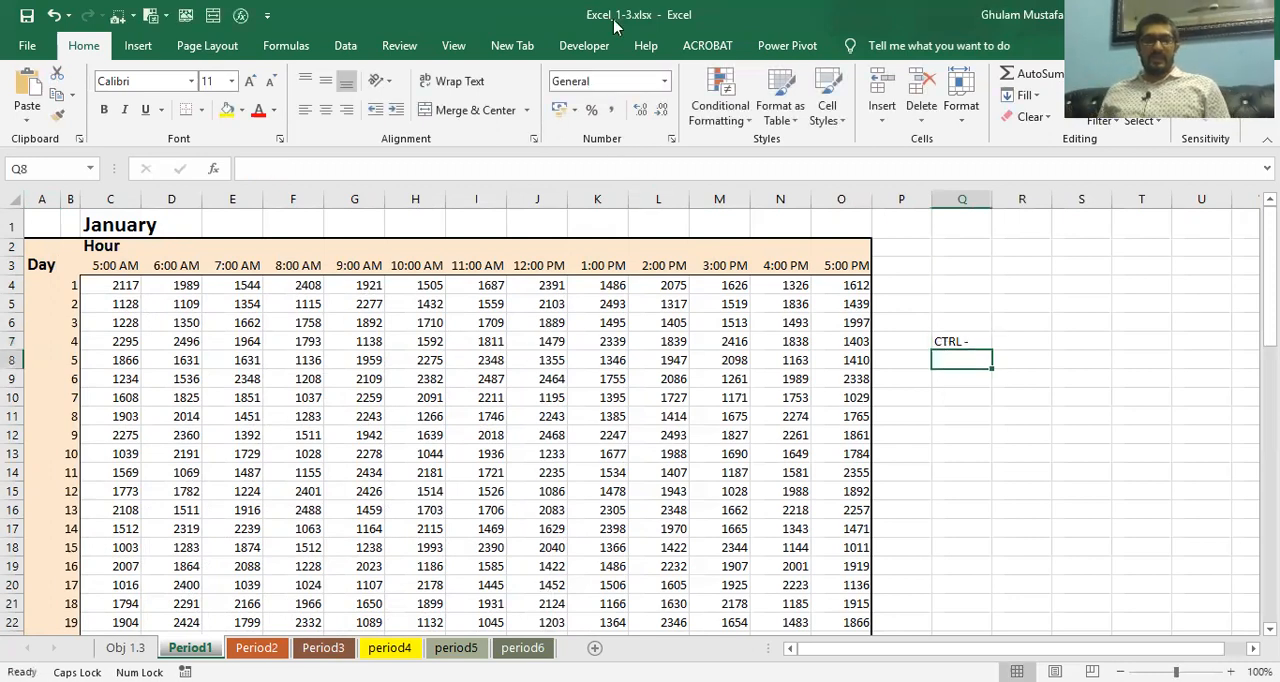
Delete the entire Day column (column A) from the Period1 worksheet
click(40, 231)
key(ctrl+space)
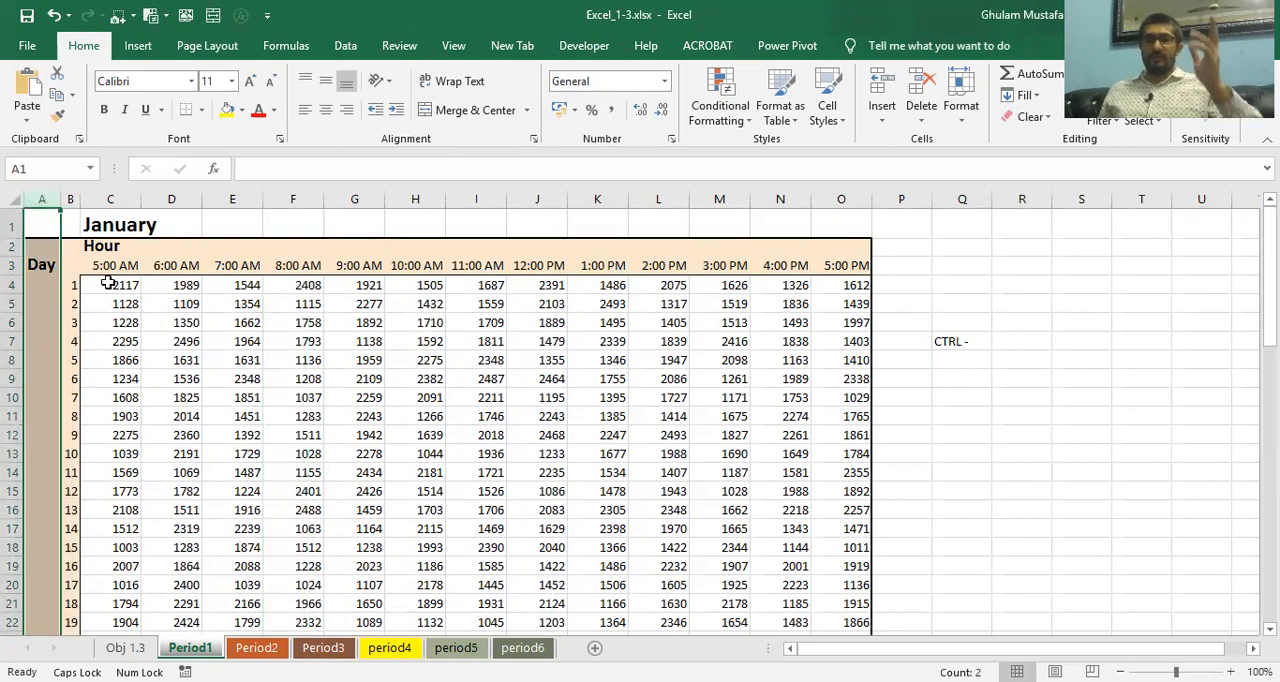
key(ctrl+minus)
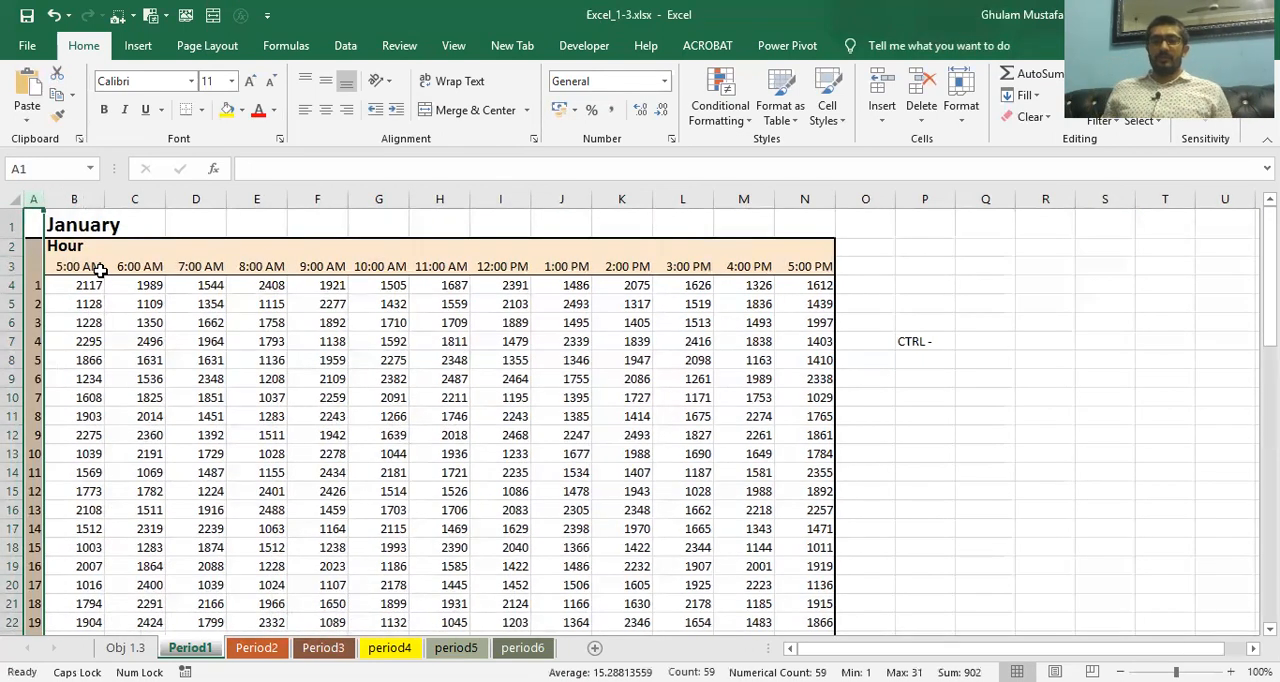
click(98, 303)
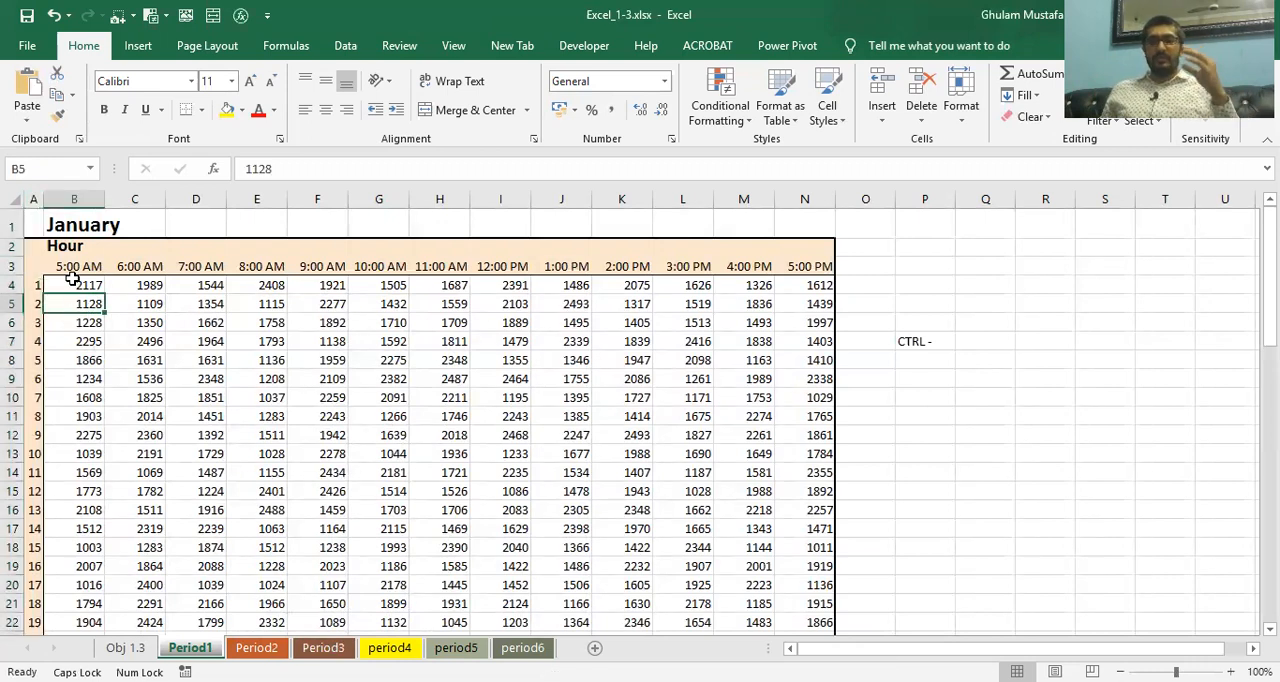
Check the row-deletion task on the Obj 1.3 sheet, then delete row 2 (Hour) from Period1 with Delete Sheet Rows and undo it
click(14, 303)
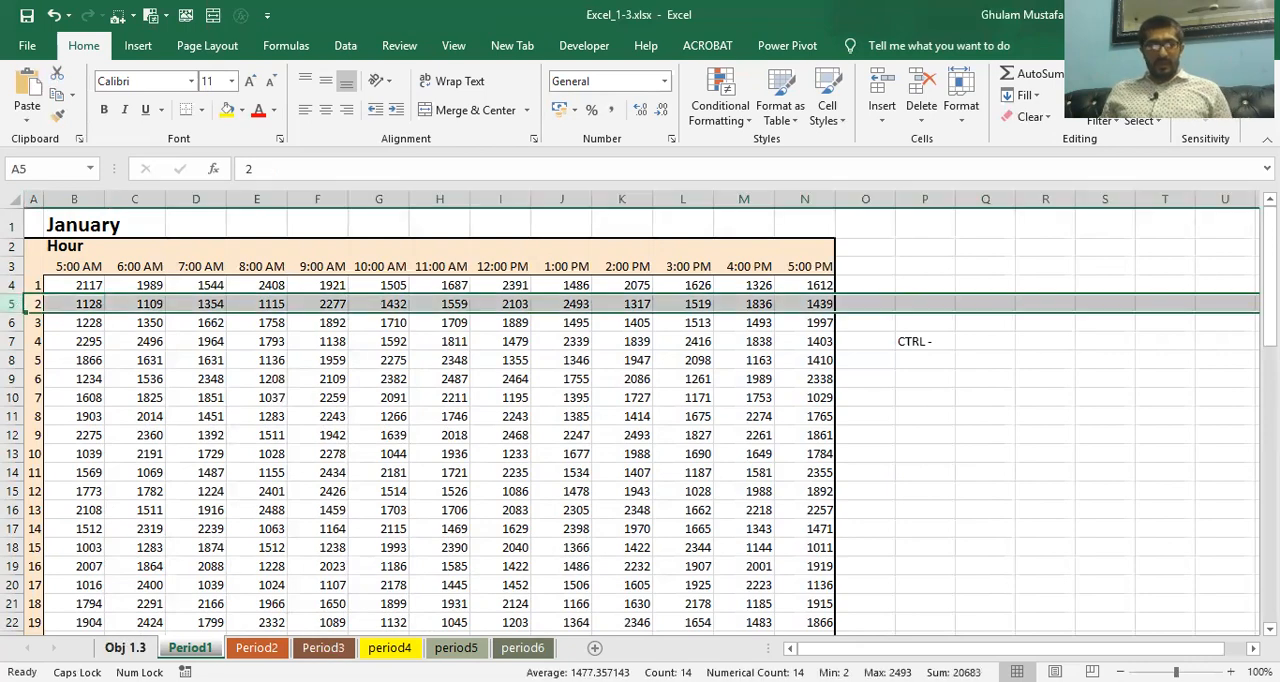
click(125, 648)
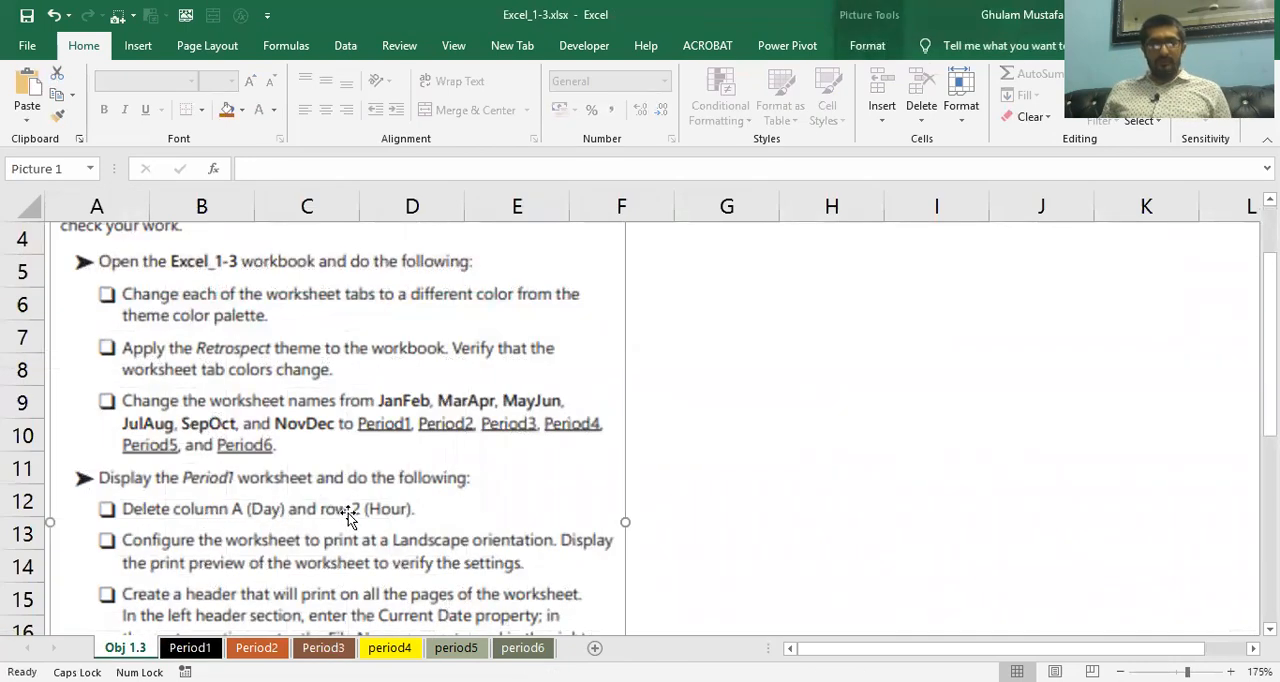
click(190, 648)
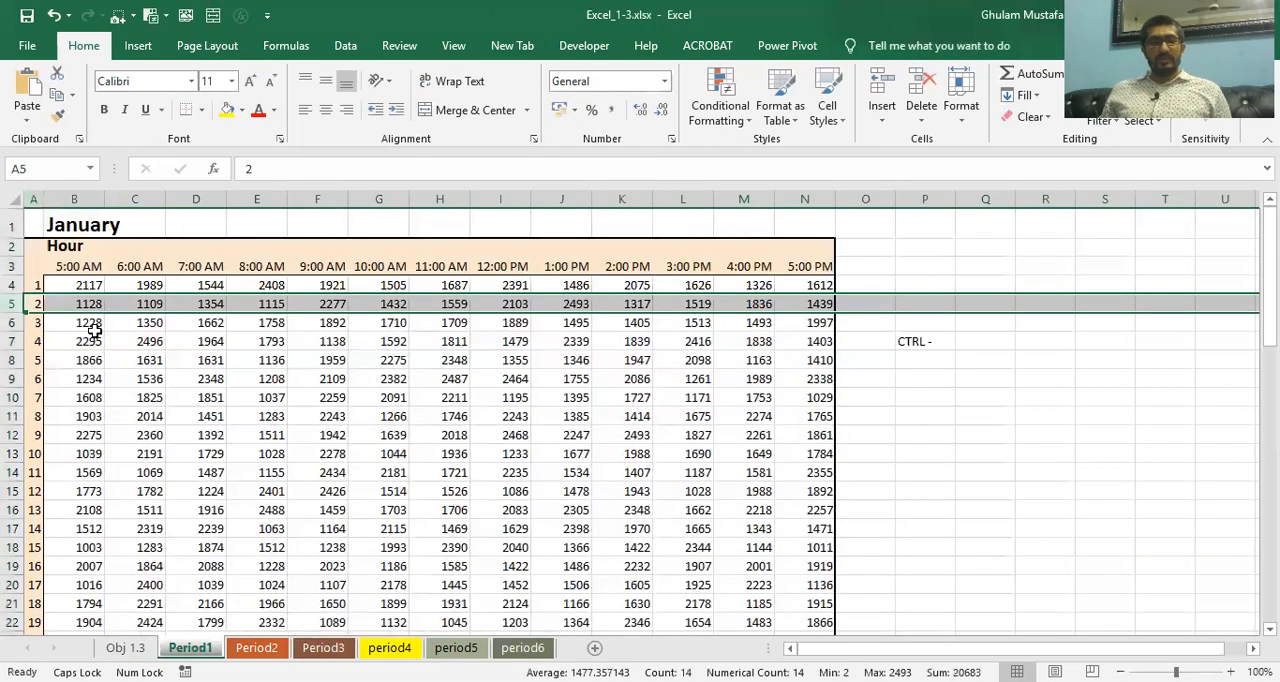
click(14, 246)
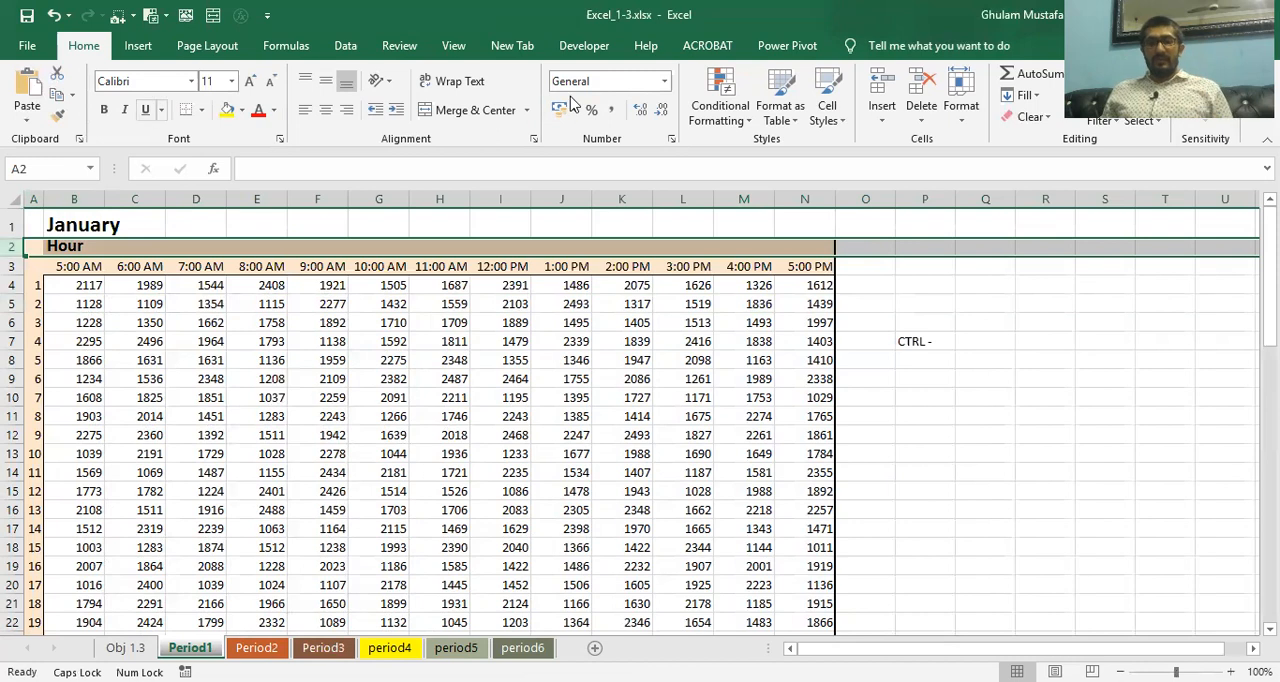
click(912, 122)
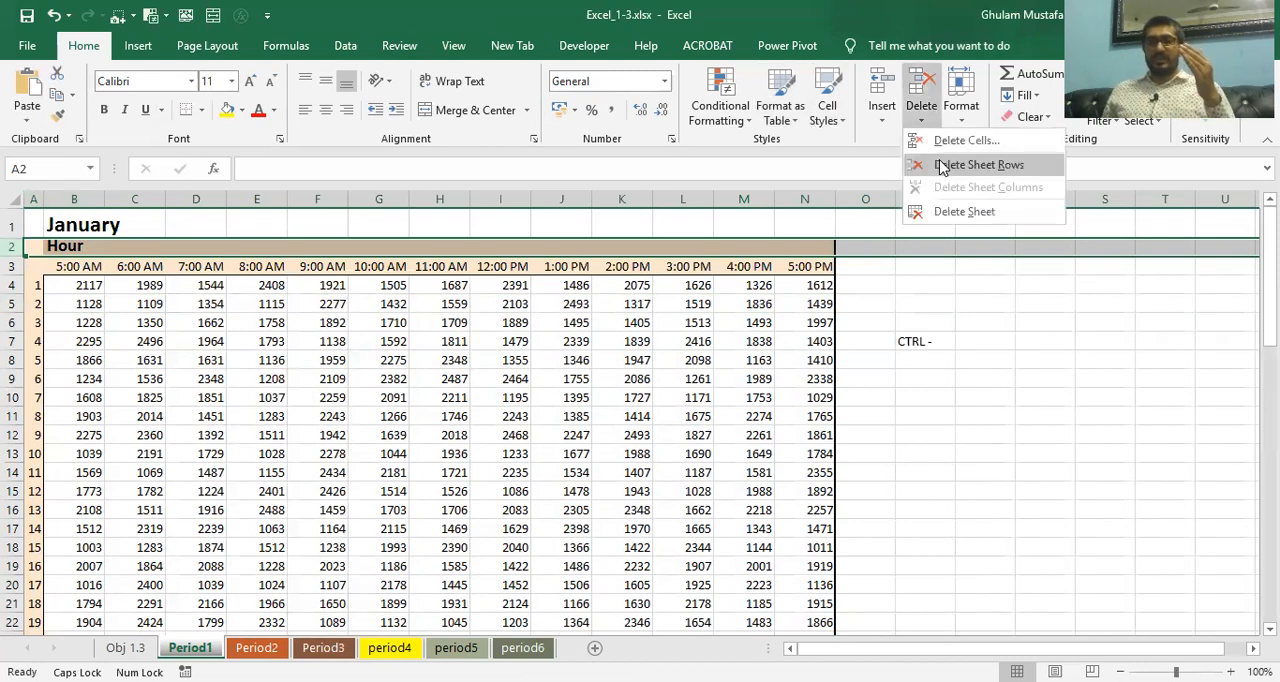
click(978, 165)
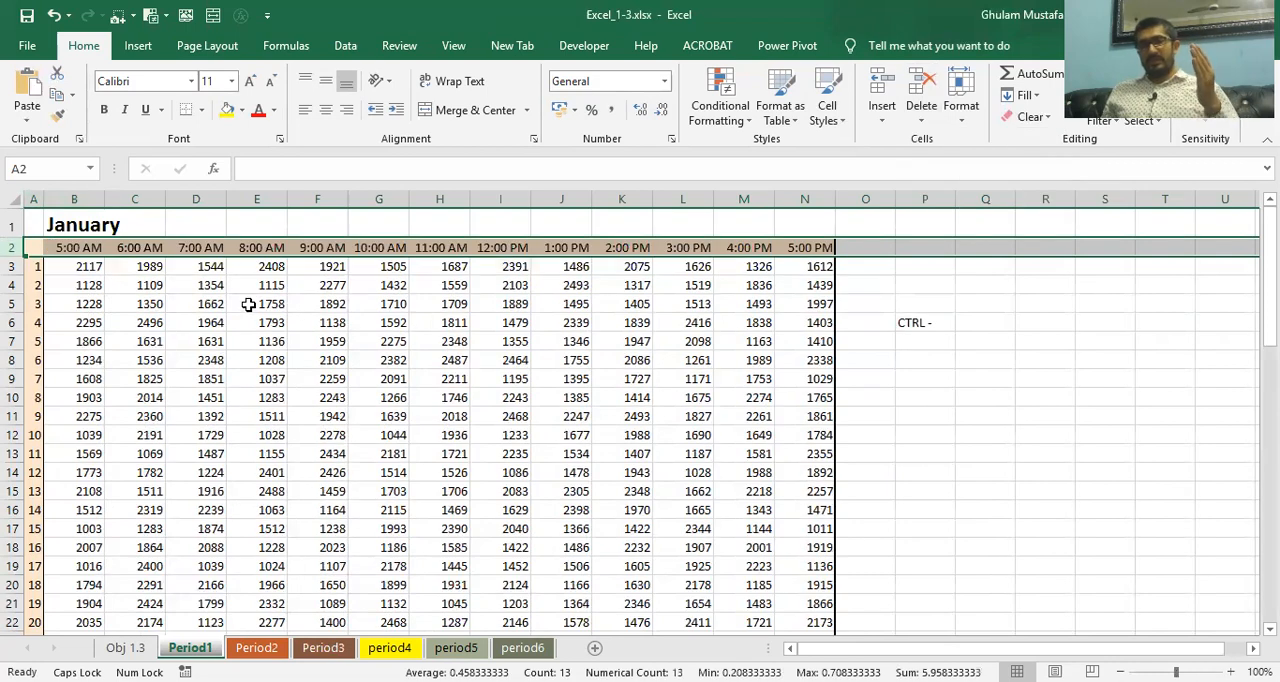
click(53, 17)
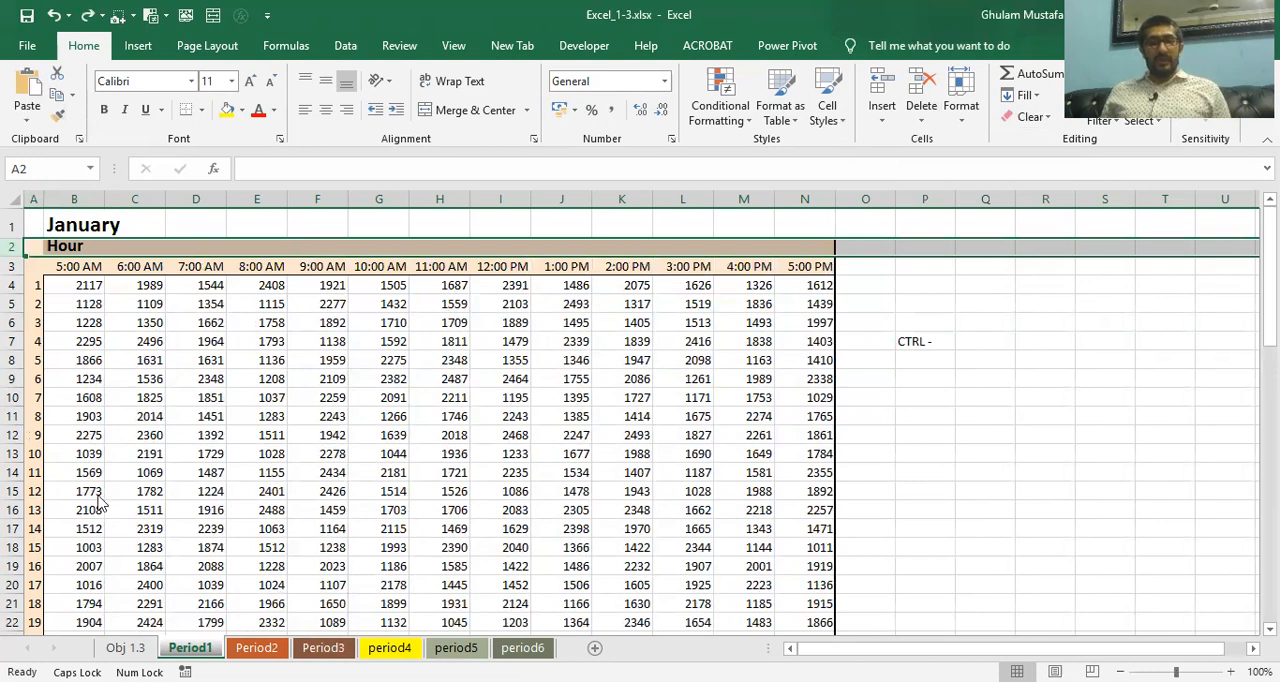
Delete the Hour row again using the selected row's own Delete command and undo that deletion too
right_click(31, 248)
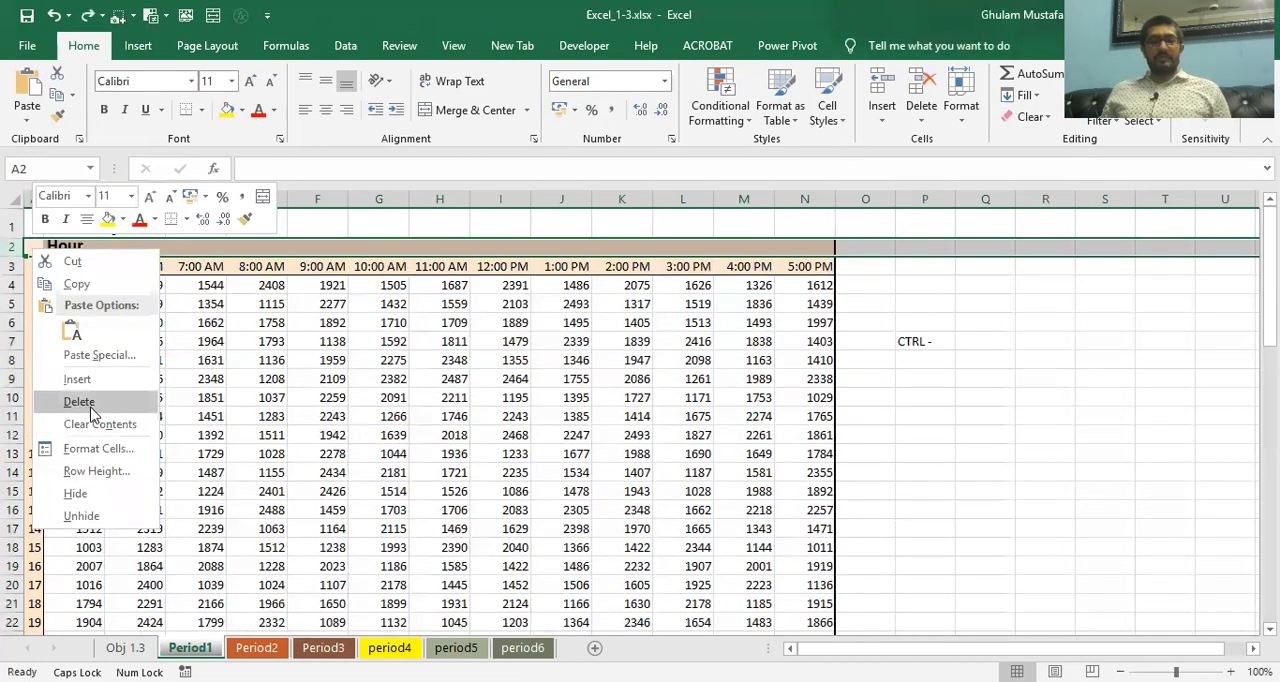
click(80, 402)
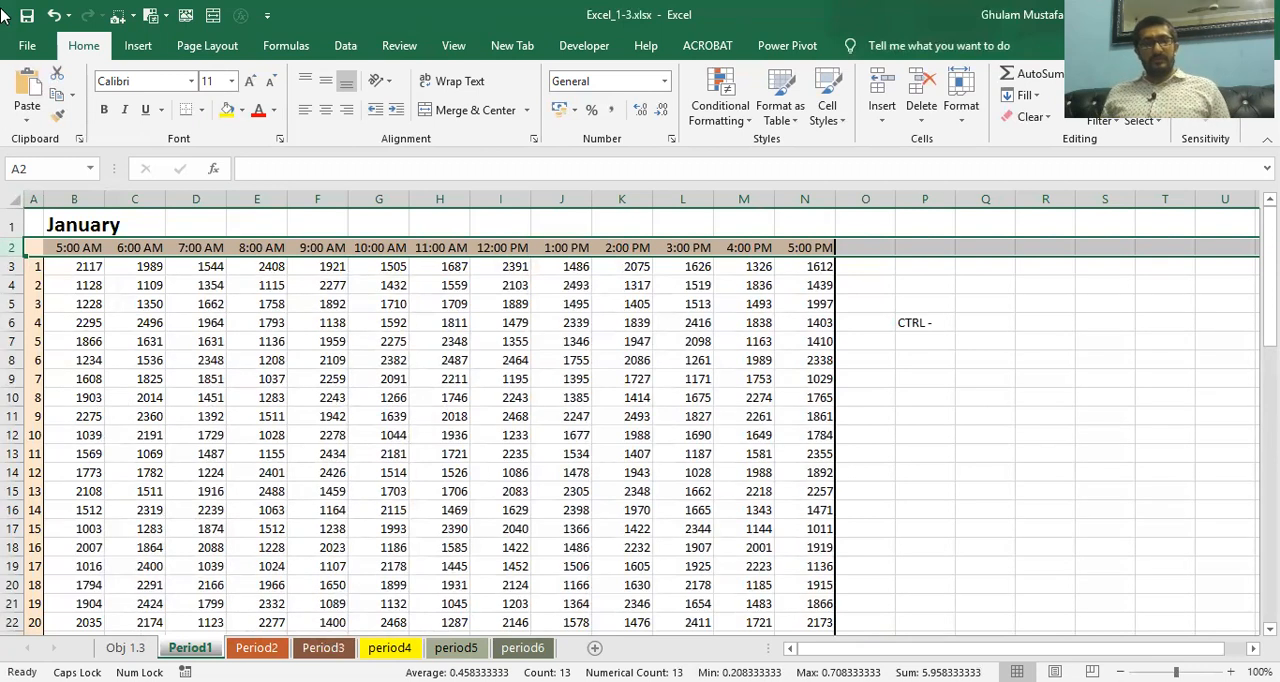
click(53, 16)
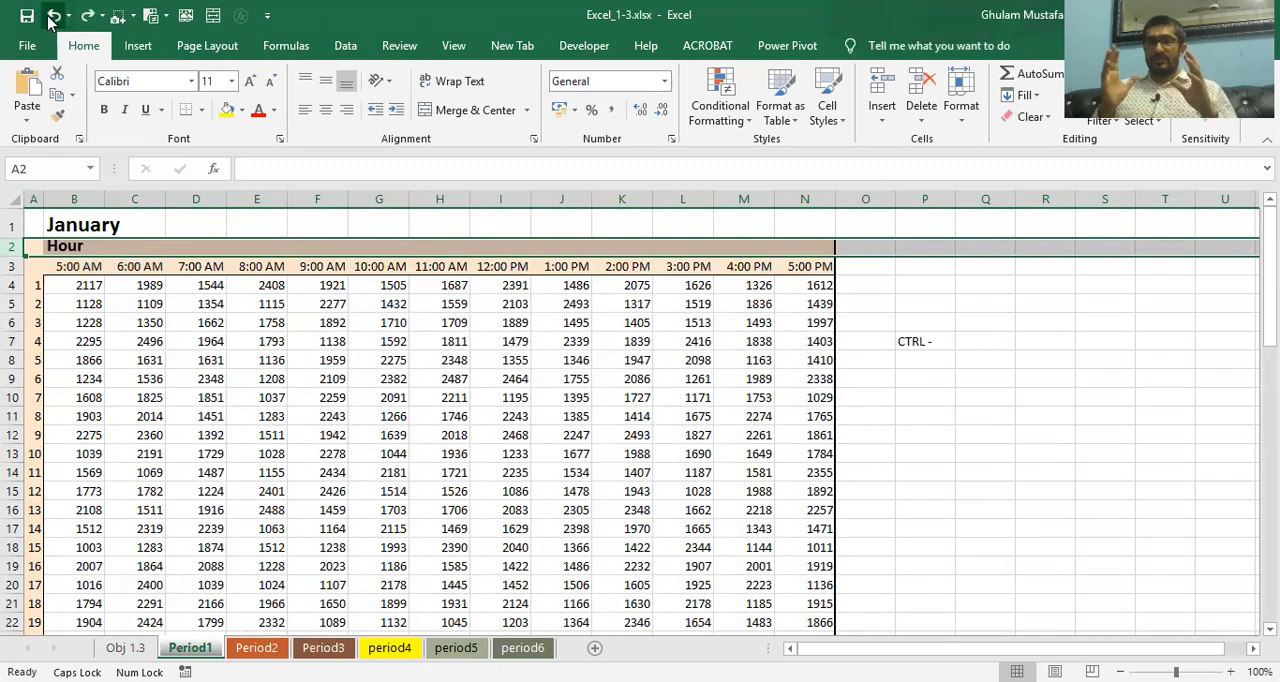
Format the "CTRL -" note in P7 as bold, size 20 with a yellow fill, and autofit column P
click(942, 338)
click(104, 109)
click(227, 109)
click(250, 80)
click(250, 80)
click(250, 80)
click(250, 80)
click(250, 80)
double_click(954, 198)
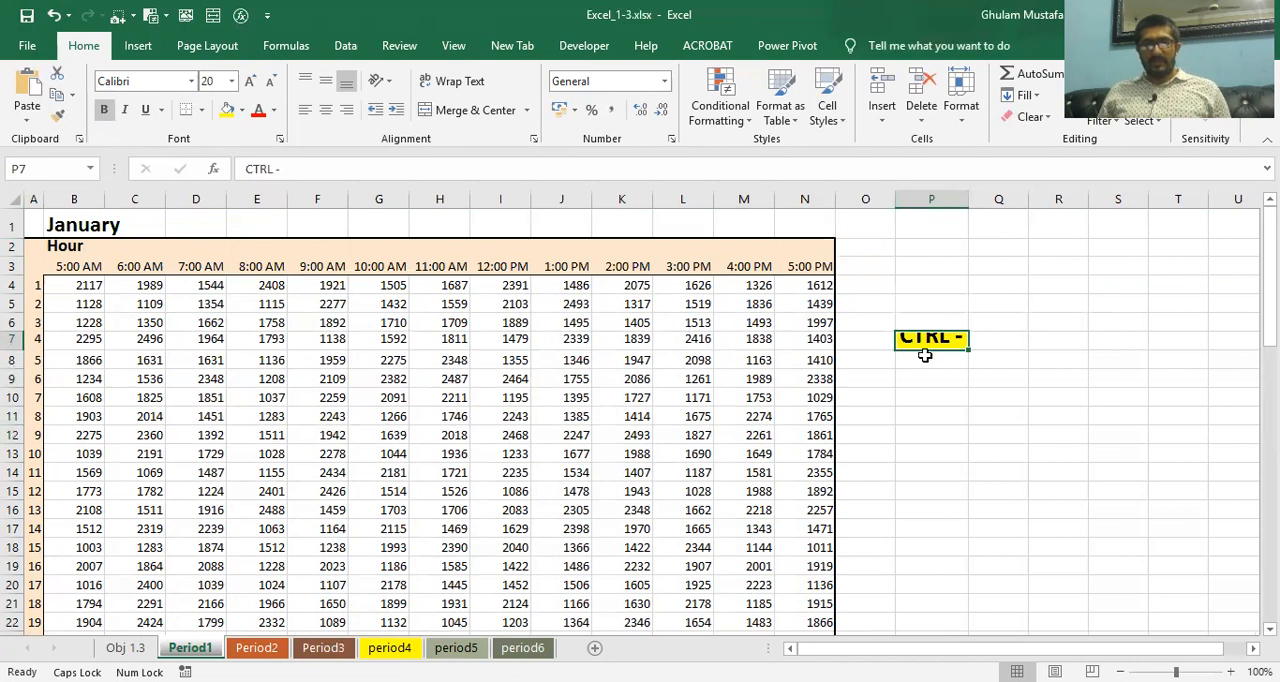
Increase the height of row 7 so the enlarged "CTRL -" note fits inside its cell
drag(918, 348, 848, 338)
click(14, 339)
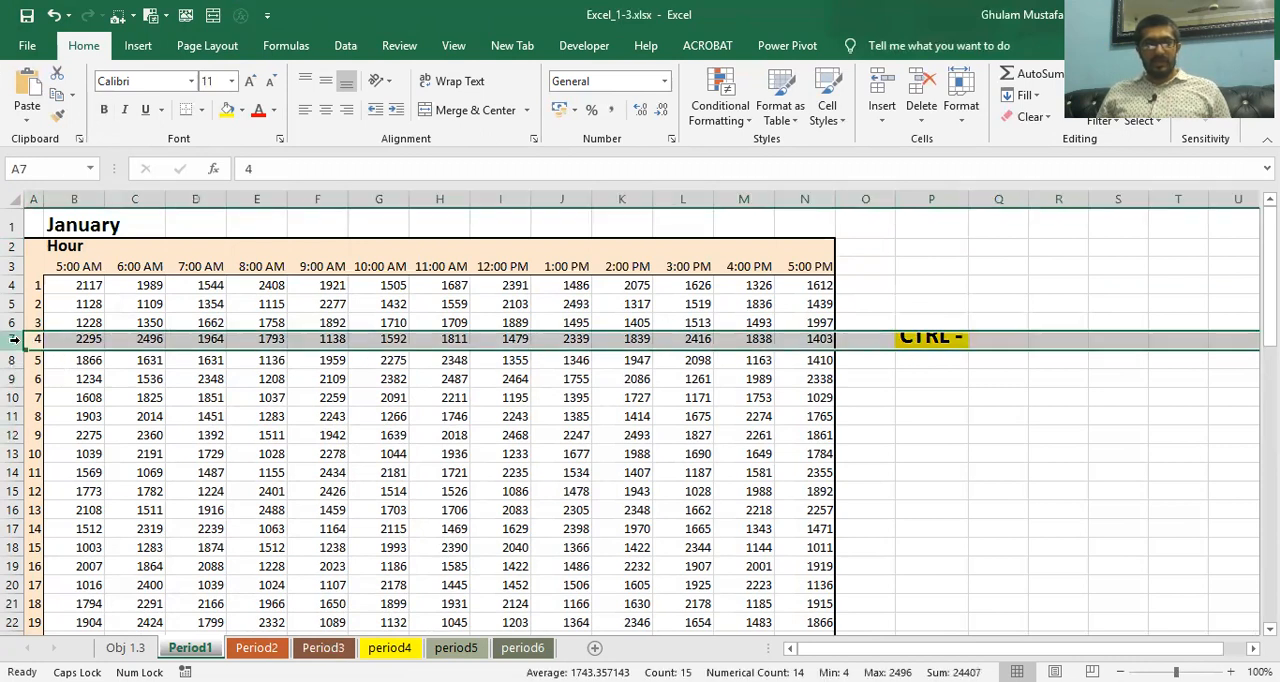
drag(21, 347, 254, 364)
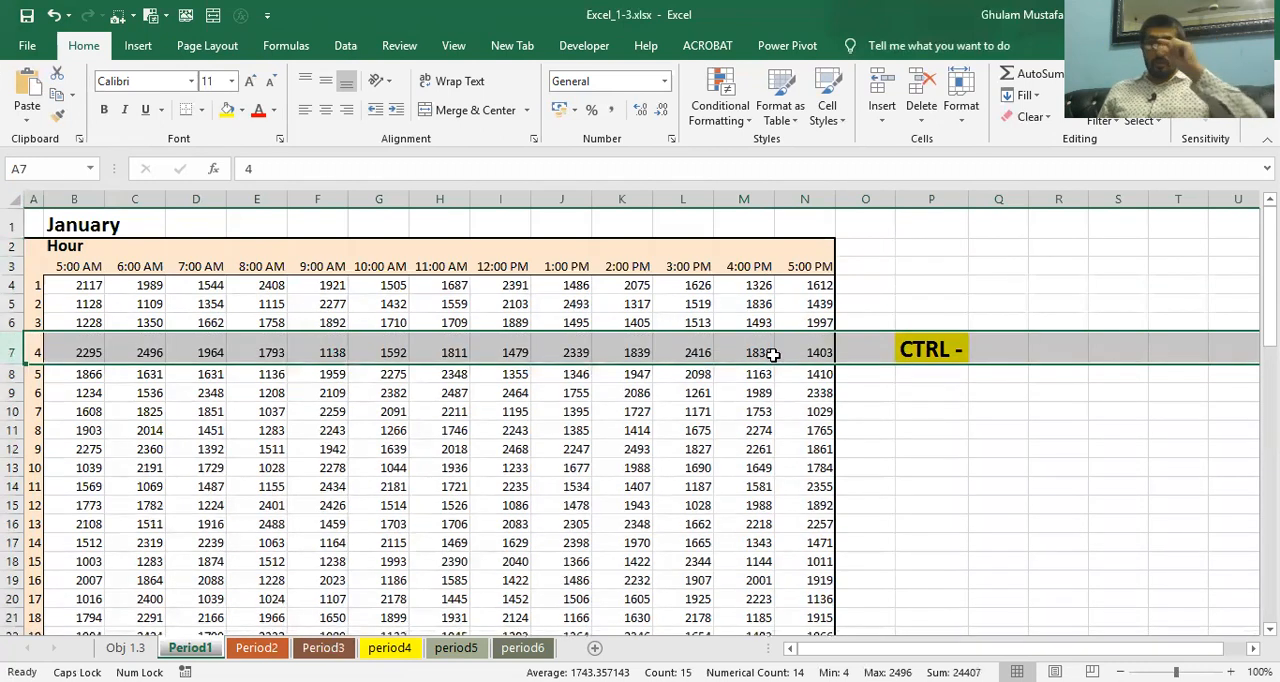
Delete the entire Hour row (row 2) from the Period1 worksheet
click(958, 390)
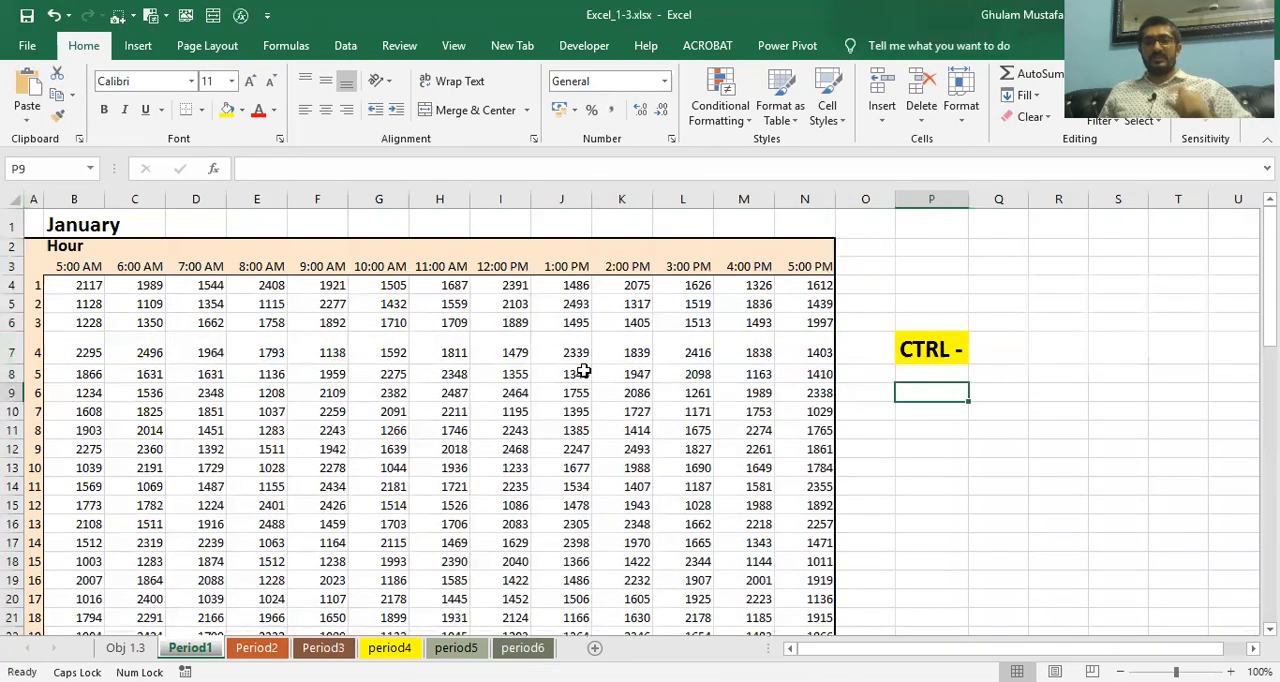
click(14, 247)
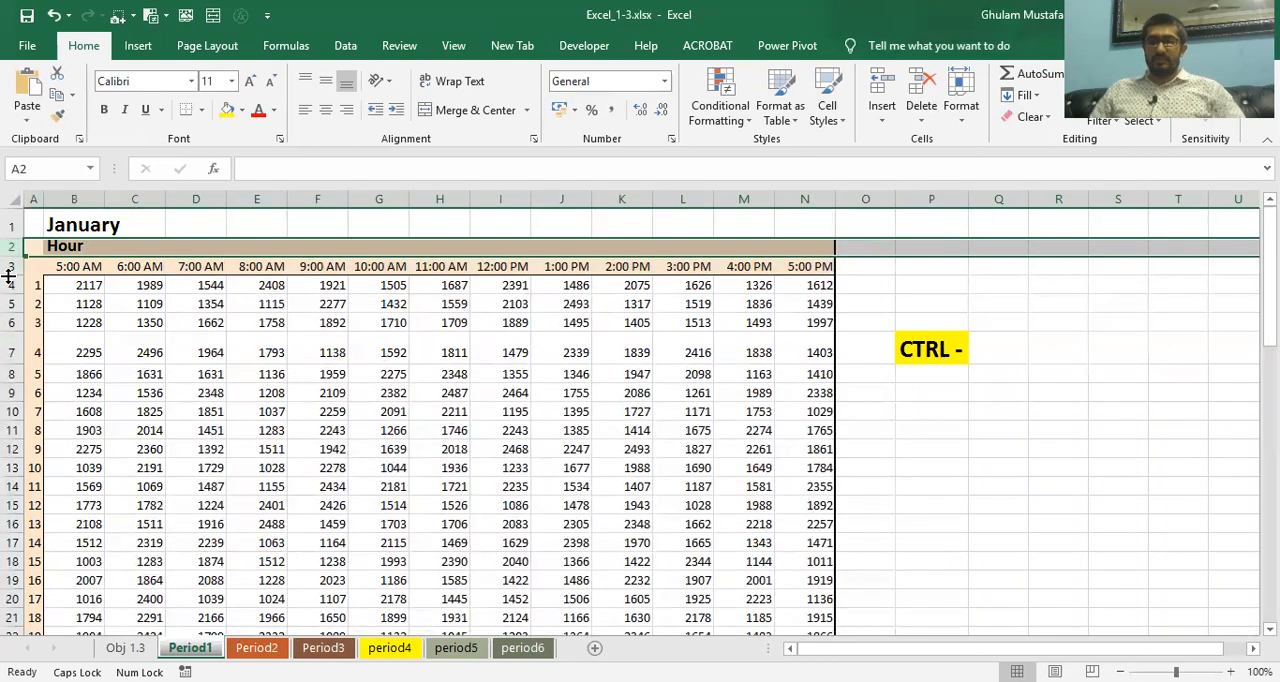
key(ctrl+minus)
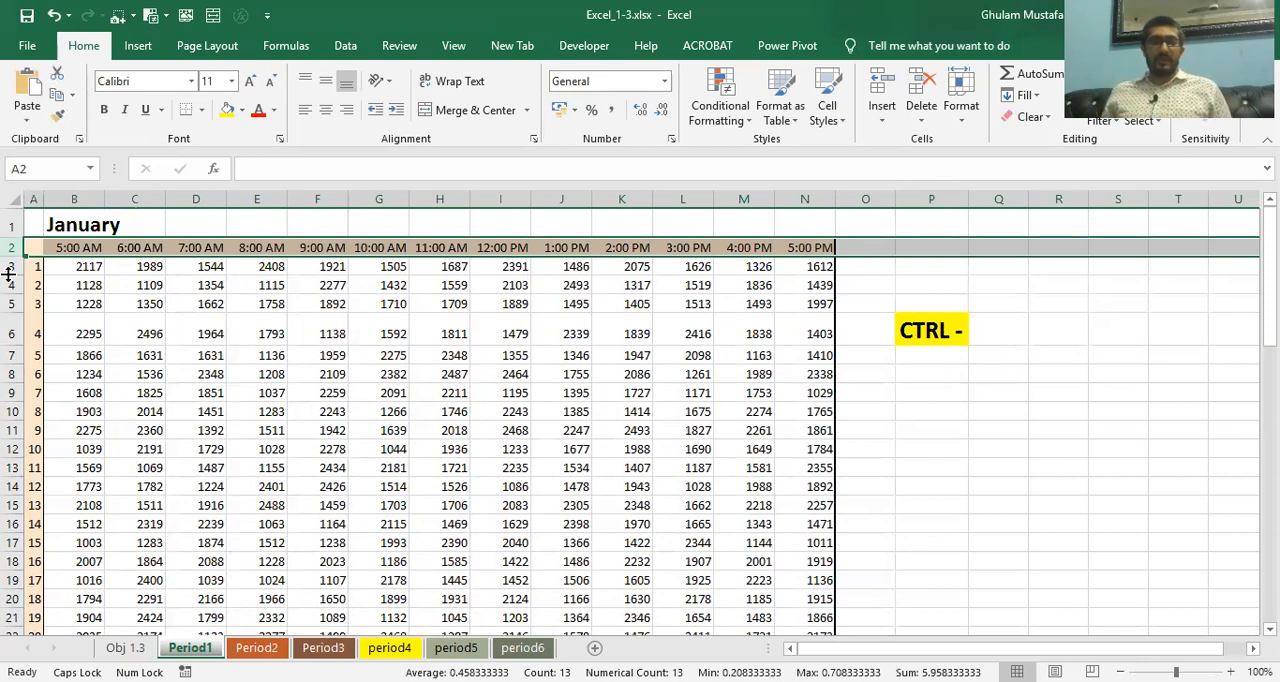
Read the print orientation task on the Obj 1.3 sheet and choose Landscape orientation in the Page Setup for Period1
click(116, 648)
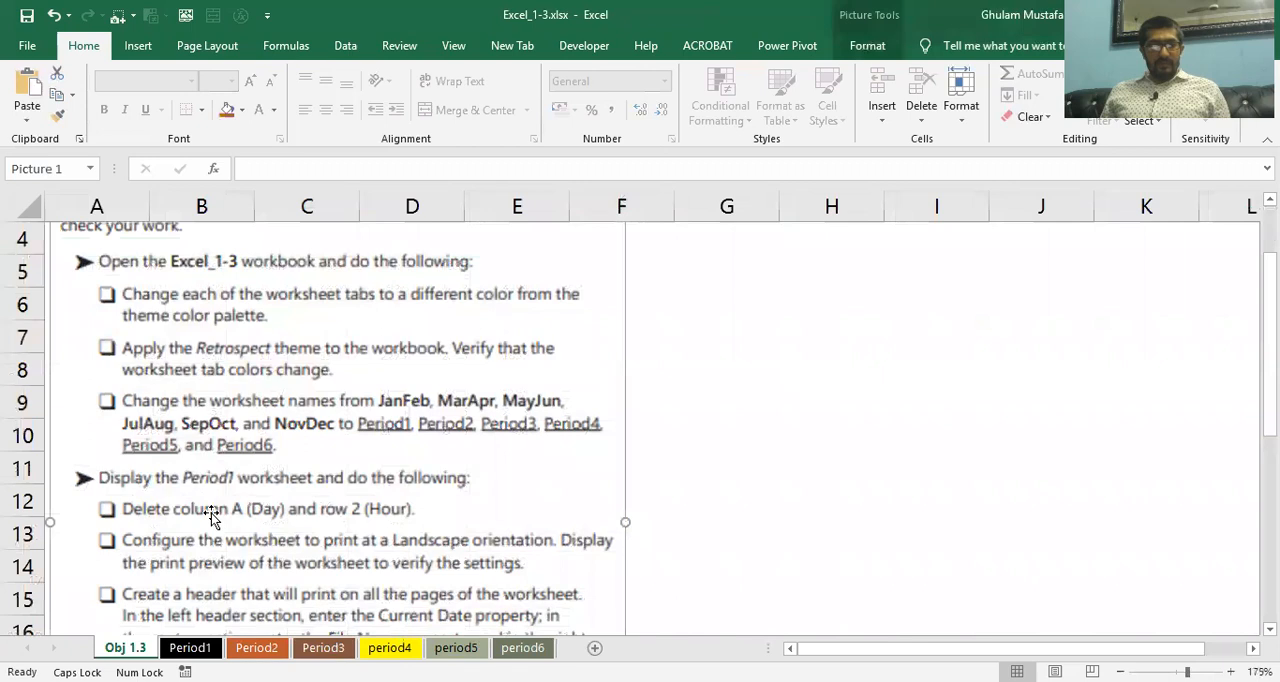
scroll(211, 515, down, 1)
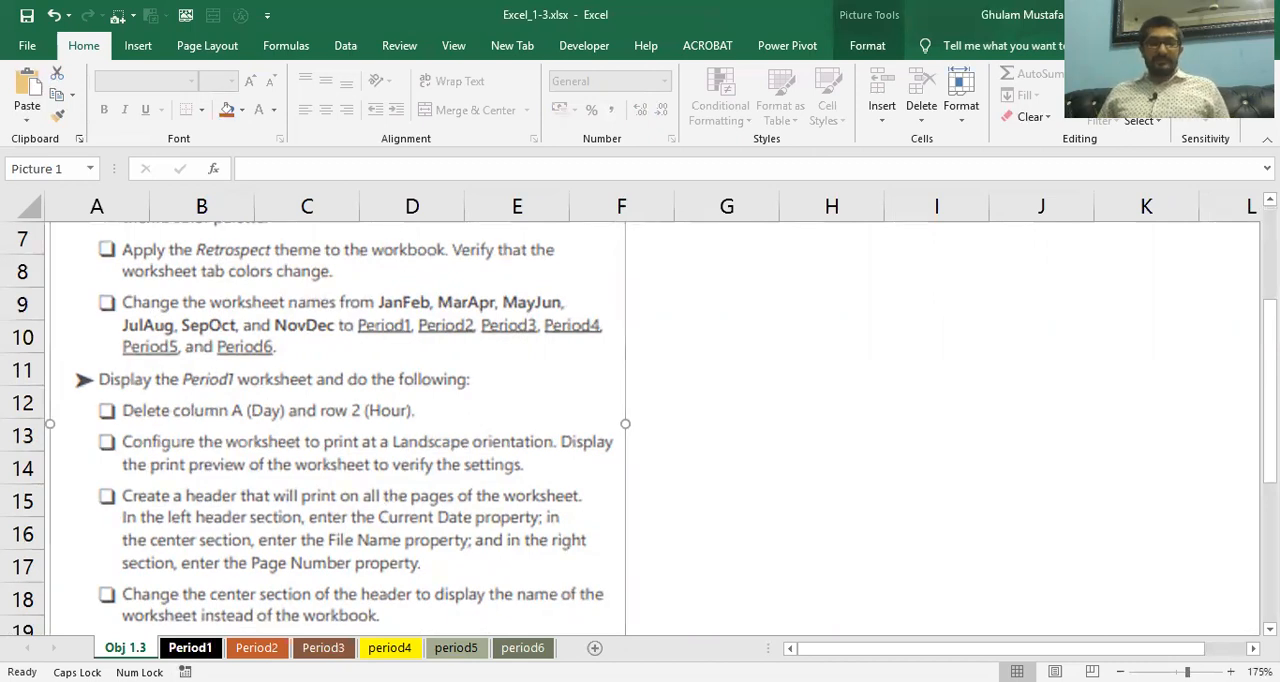
click(190, 647)
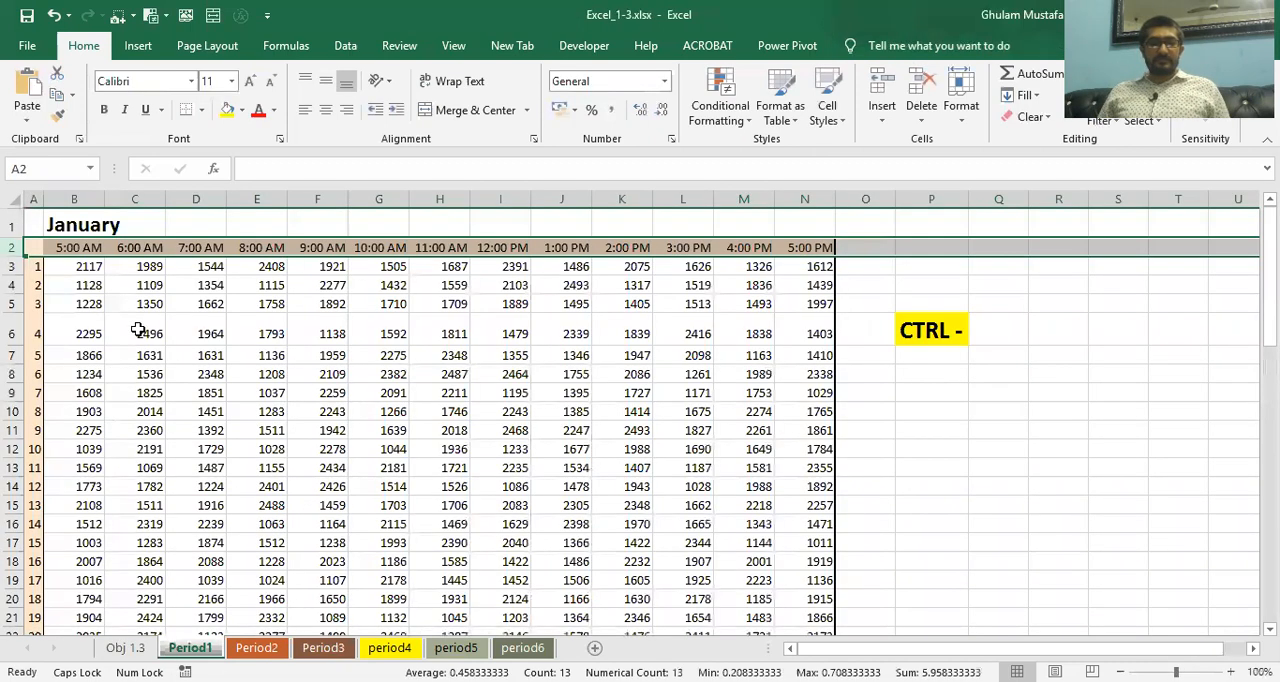
click(207, 46)
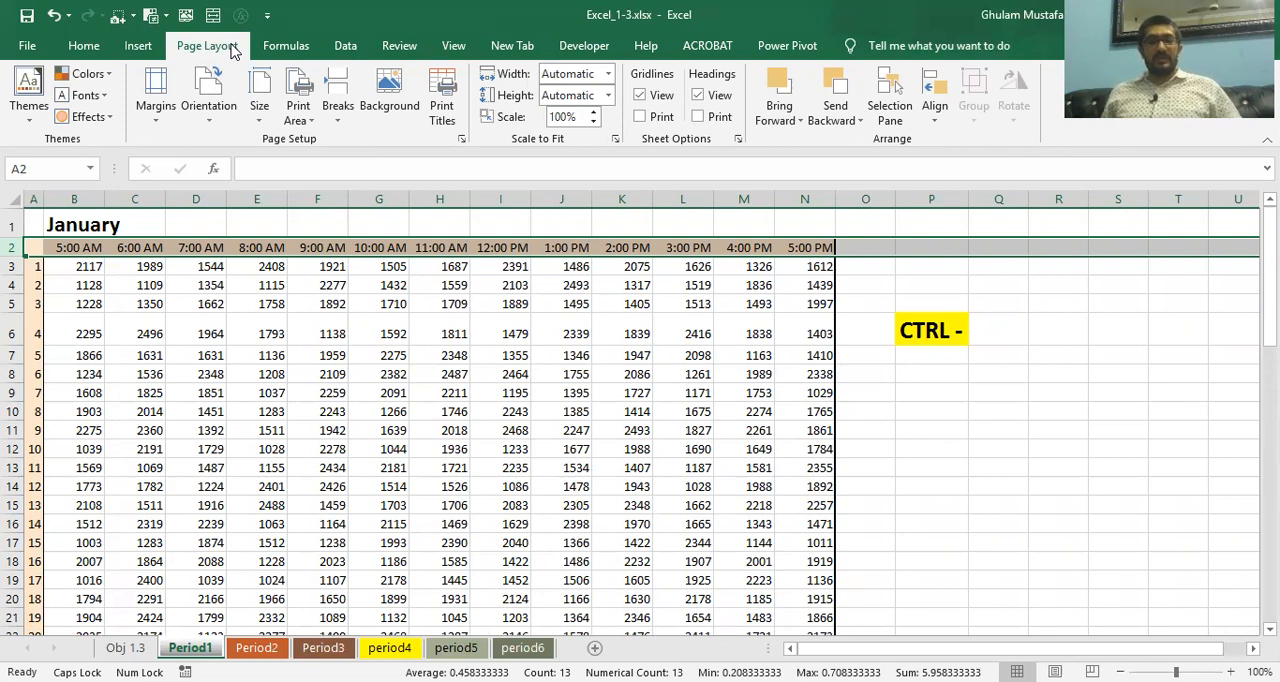
click(462, 140)
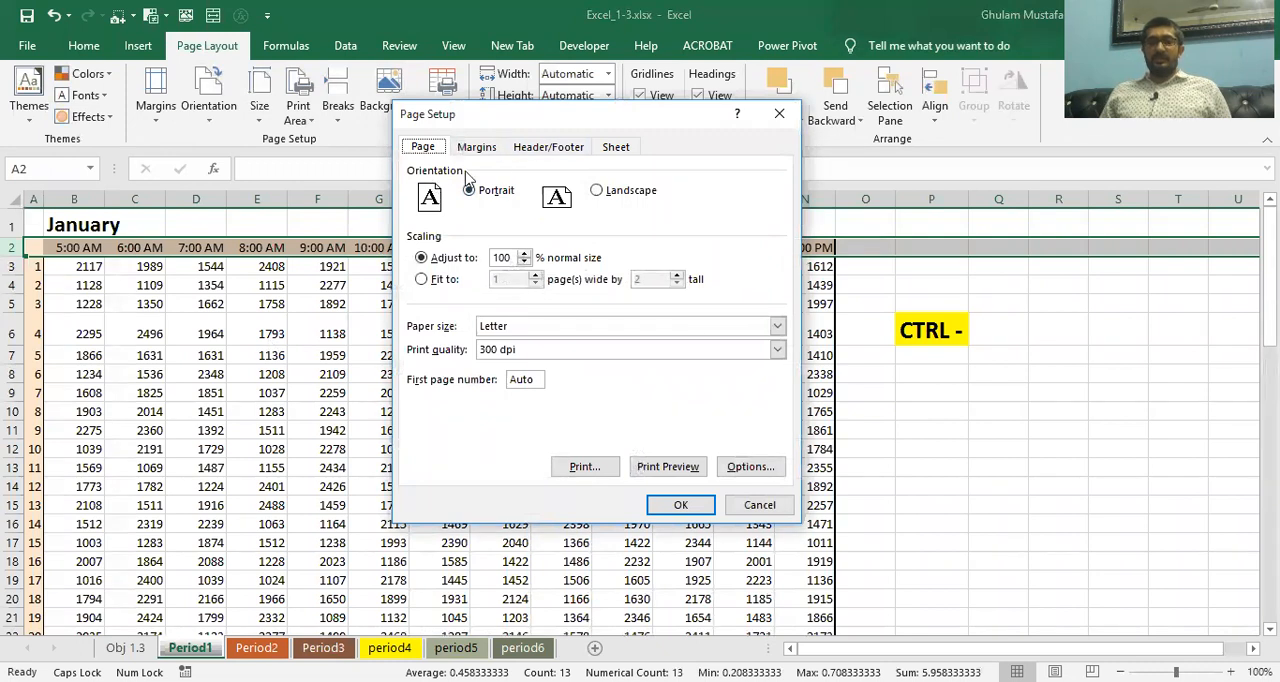
click(600, 191)
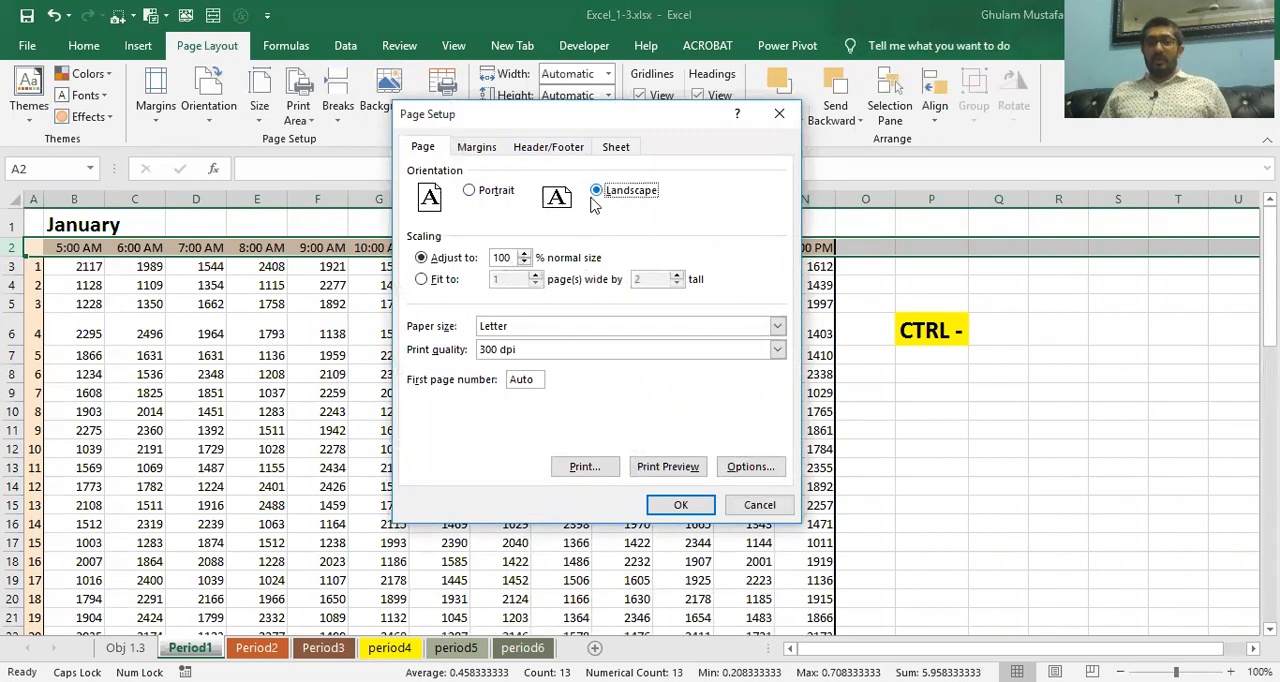
click(484, 190)
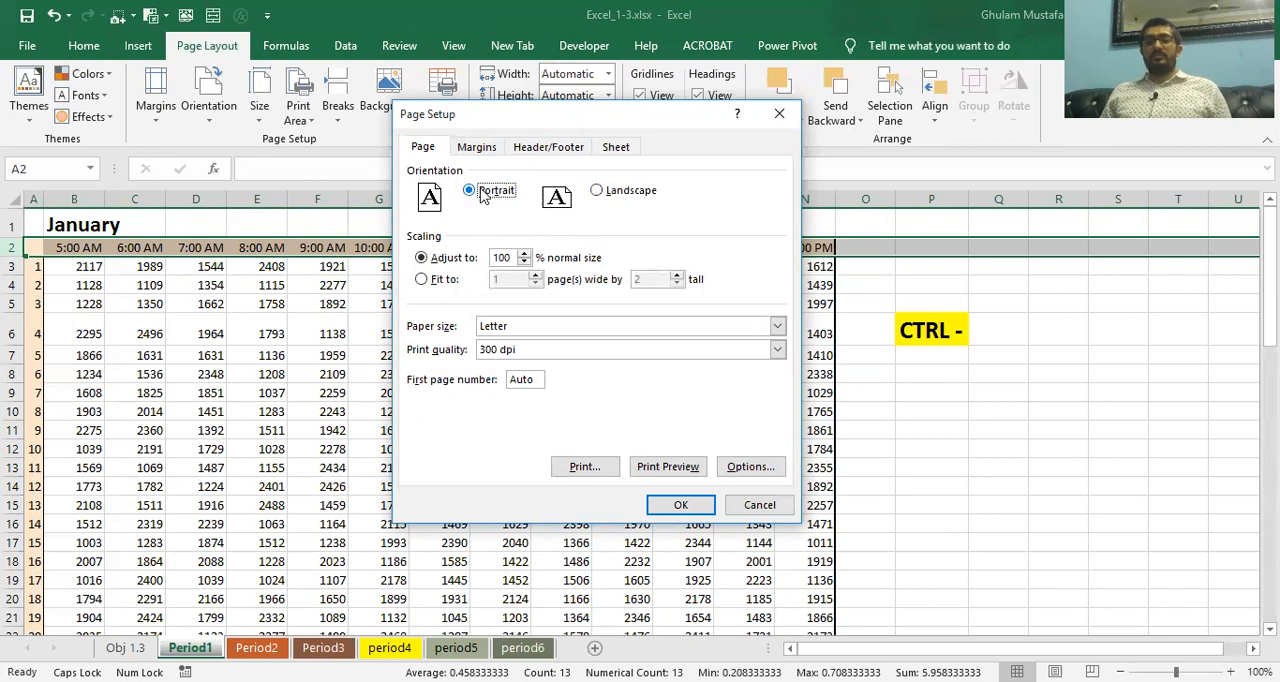
click(597, 190)
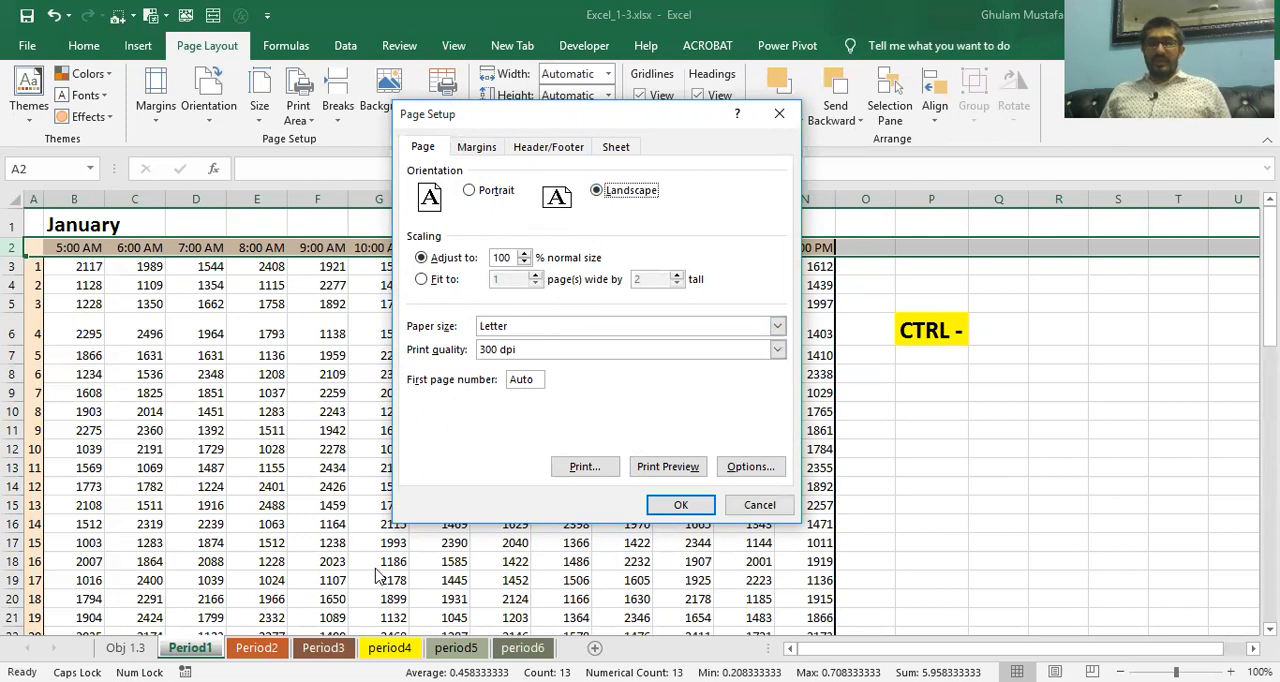
Display the print preview of Period1 to verify the landscape orientation, and return to the worksheet
click(678, 467)
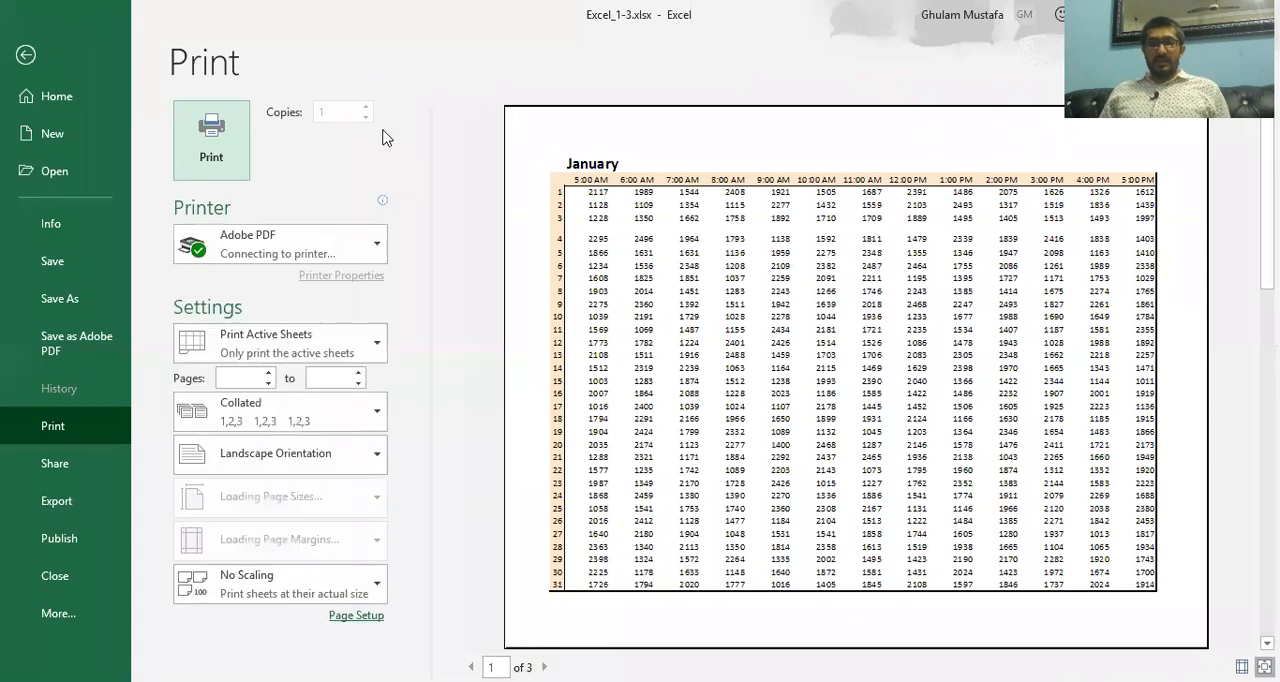
click(288, 459)
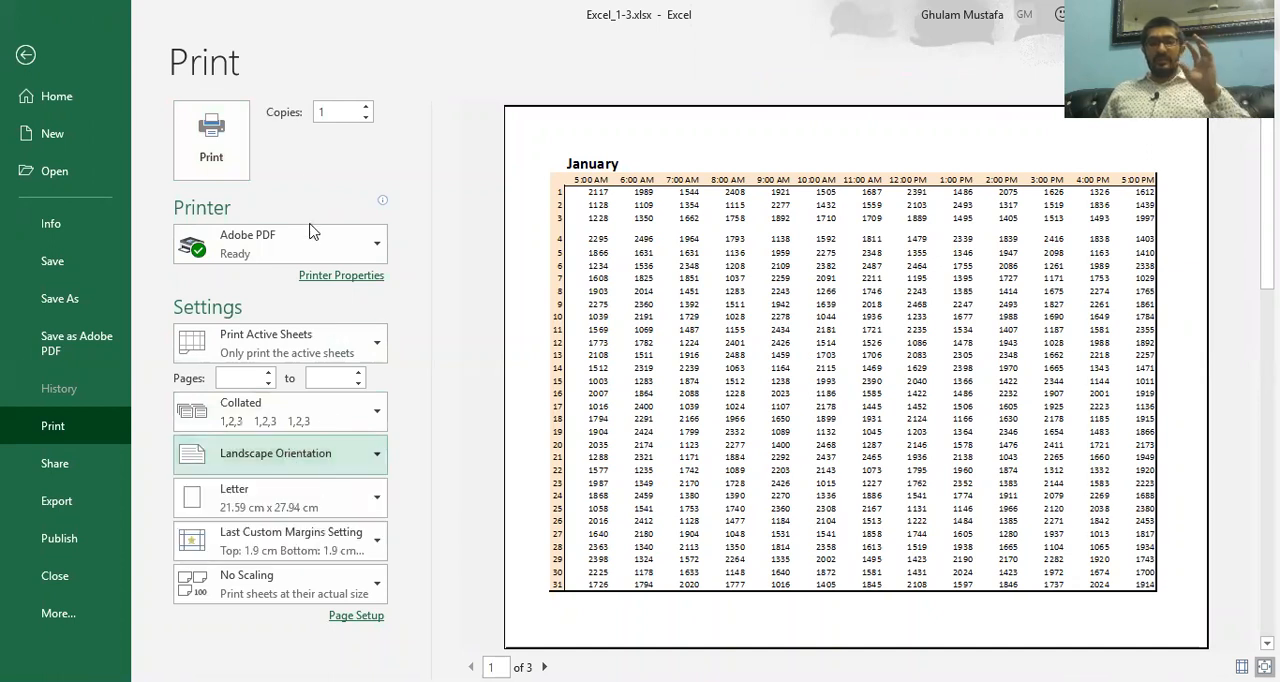
click(20, 56)
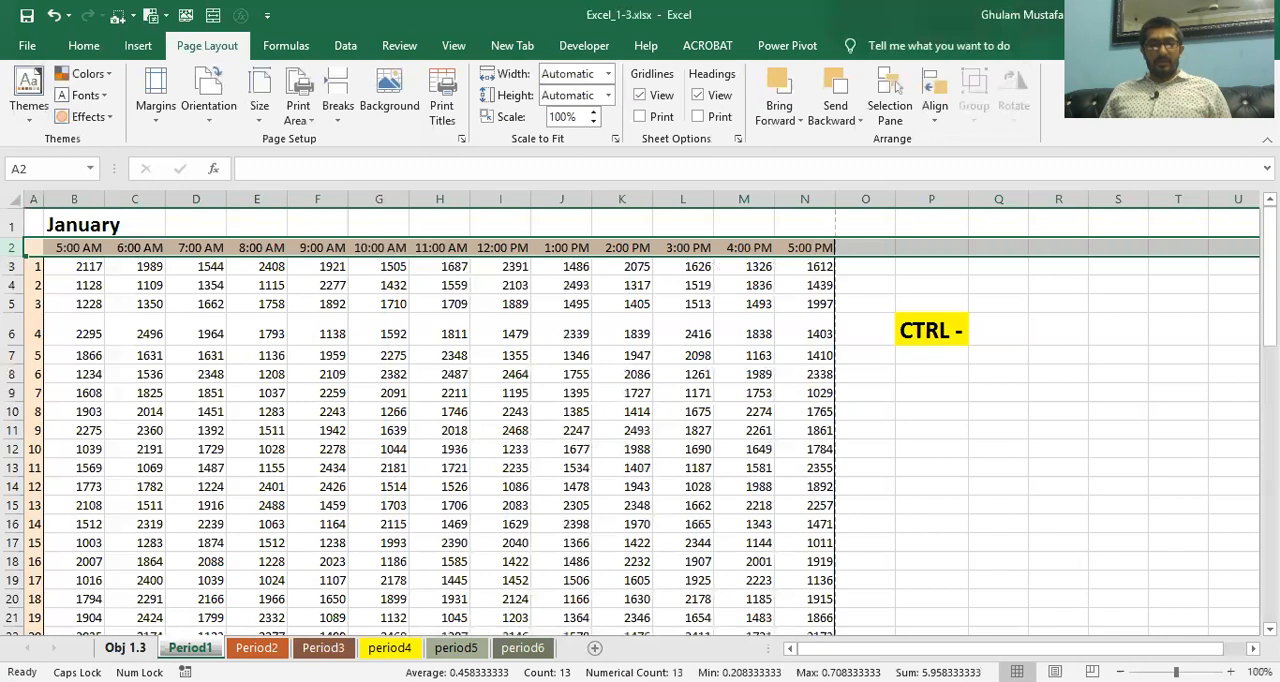
Read the header tasks on the Obj 1.3 sheet and return to the Period1 worksheet
click(126, 648)
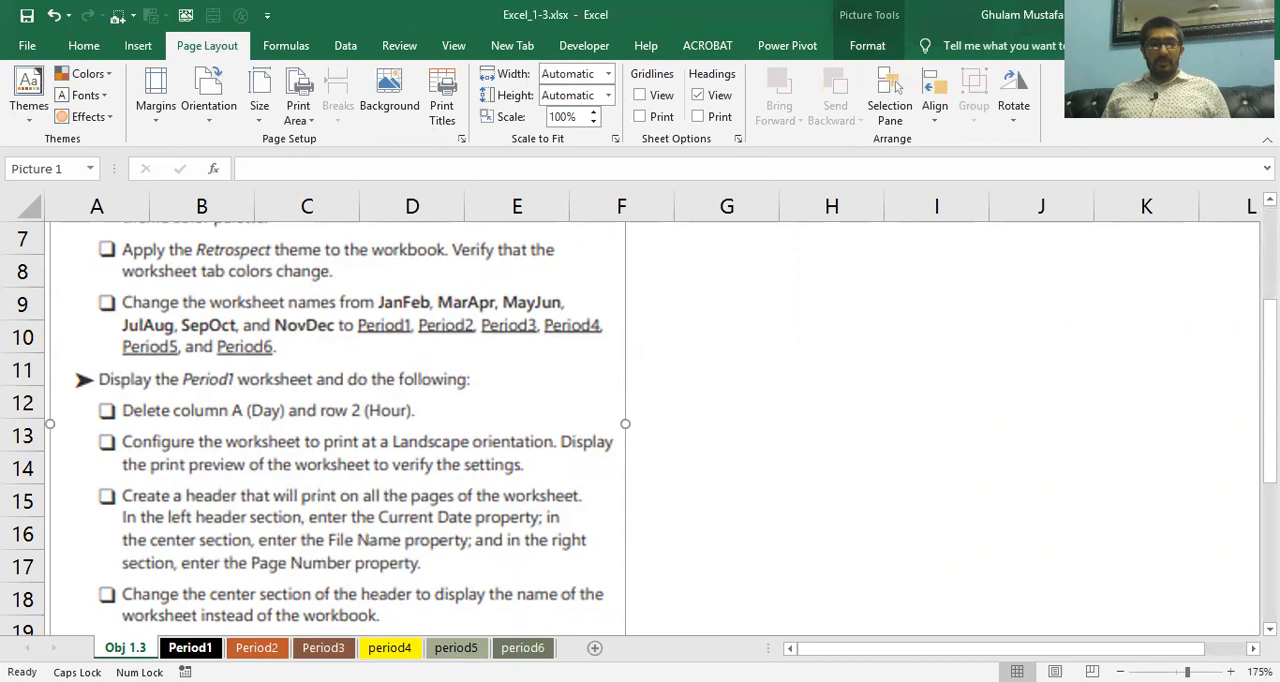
click(190, 648)
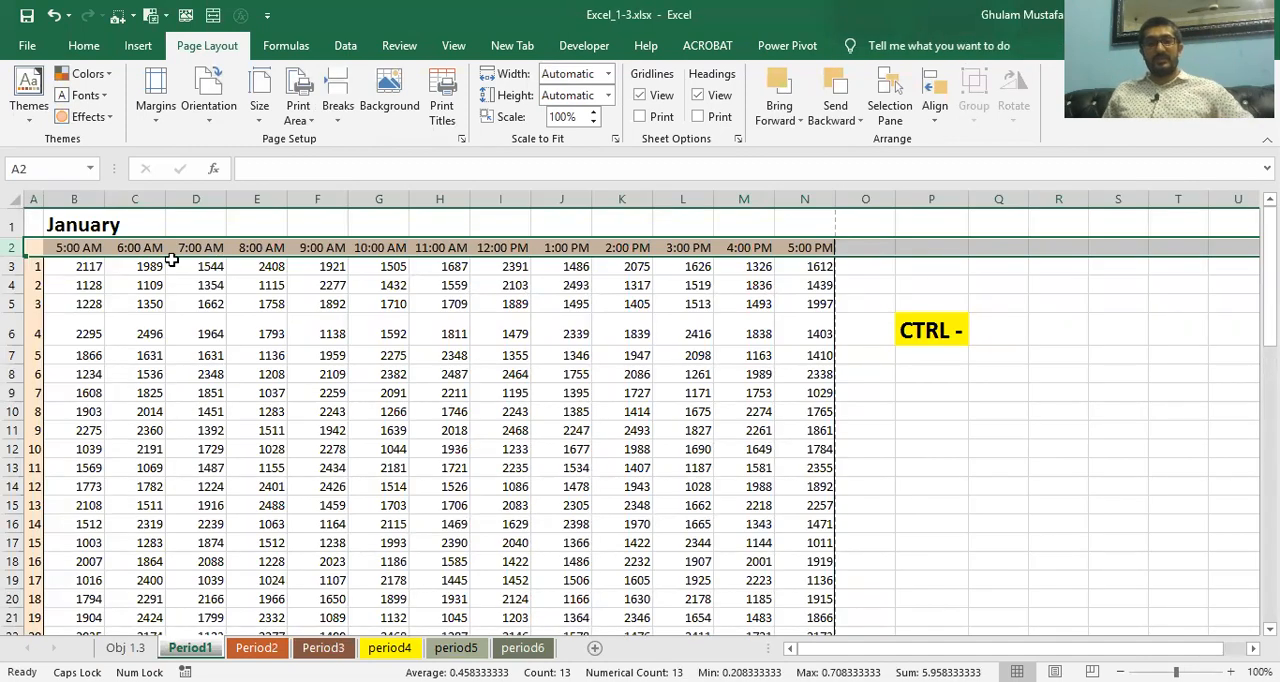
Create a custom header for Period1 with the date on the left, file name in the center and page number on the right
click(460, 137)
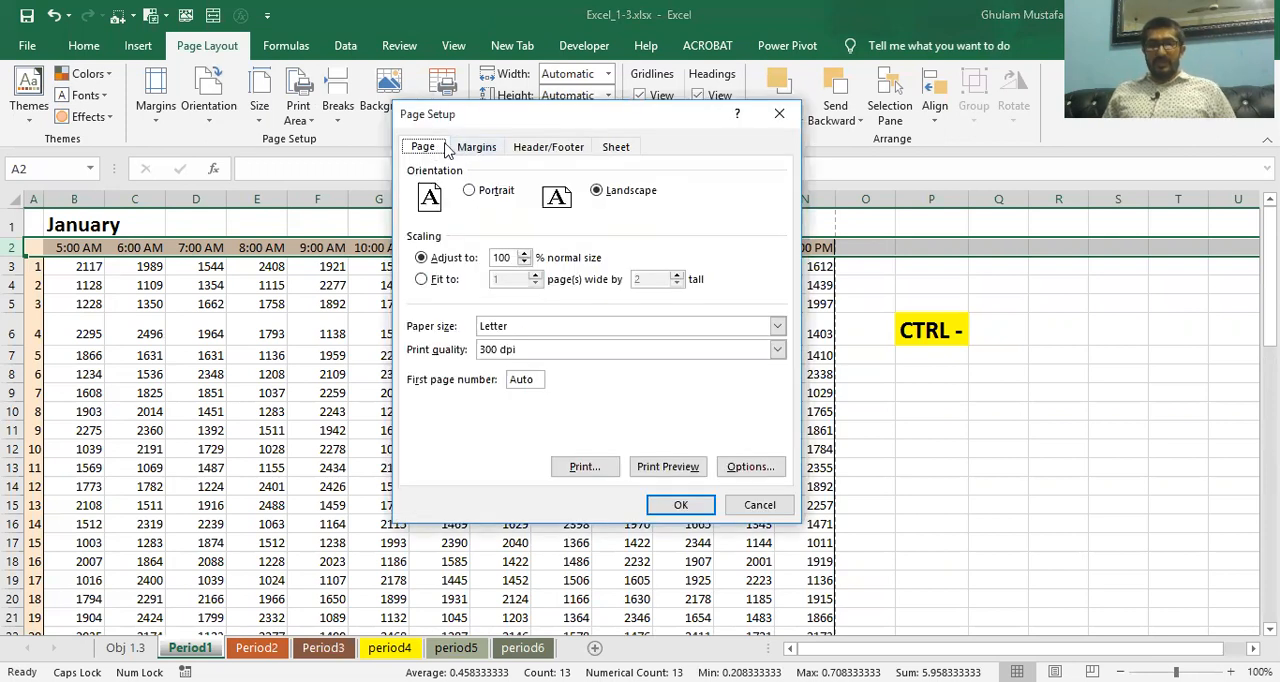
click(470, 148)
click(518, 149)
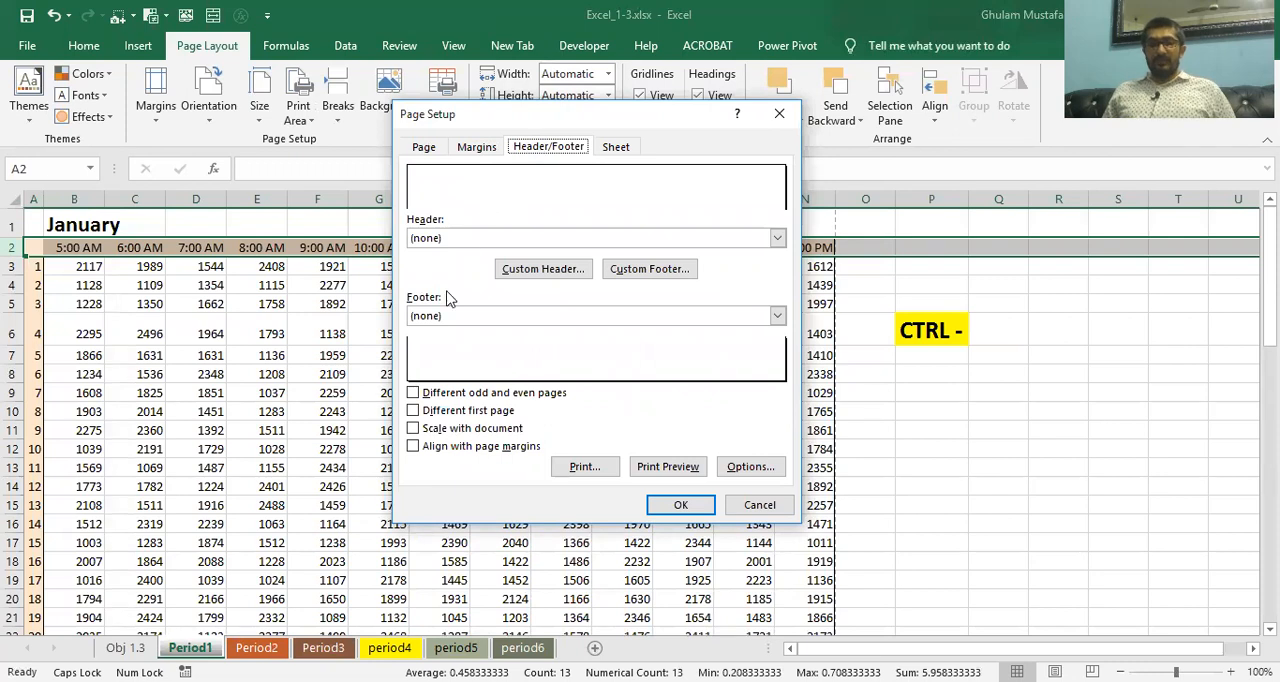
click(548, 268)
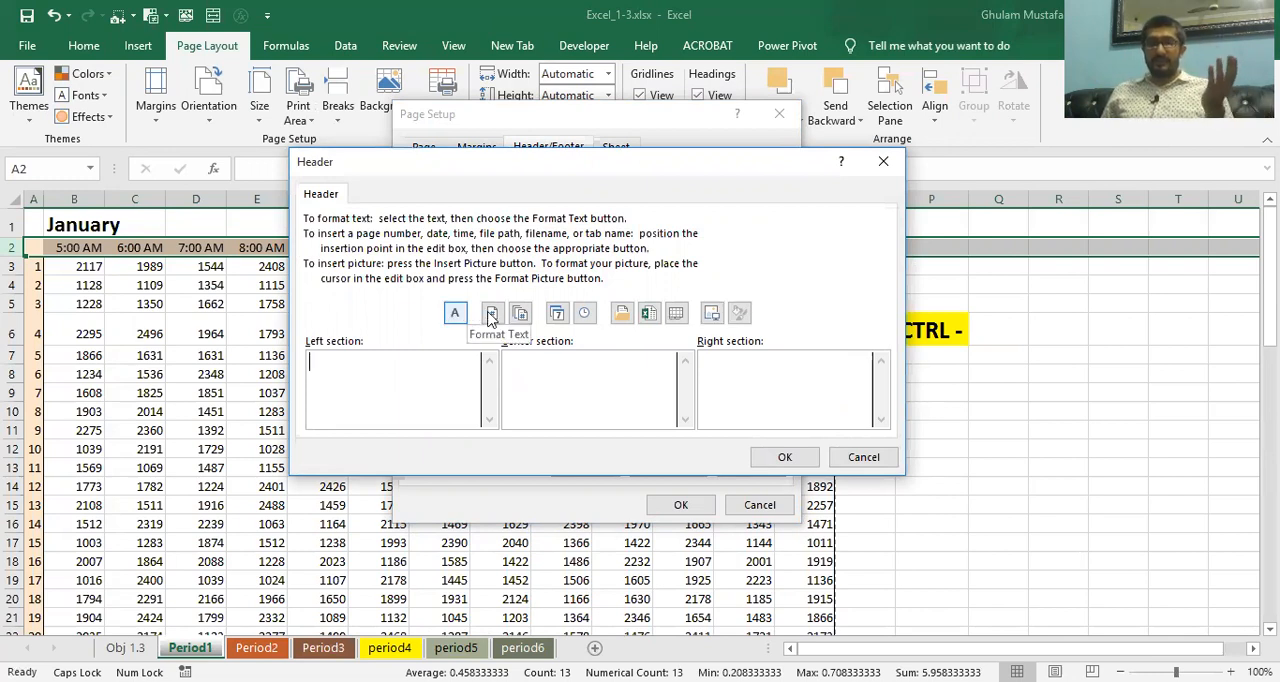
click(557, 313)
click(536, 367)
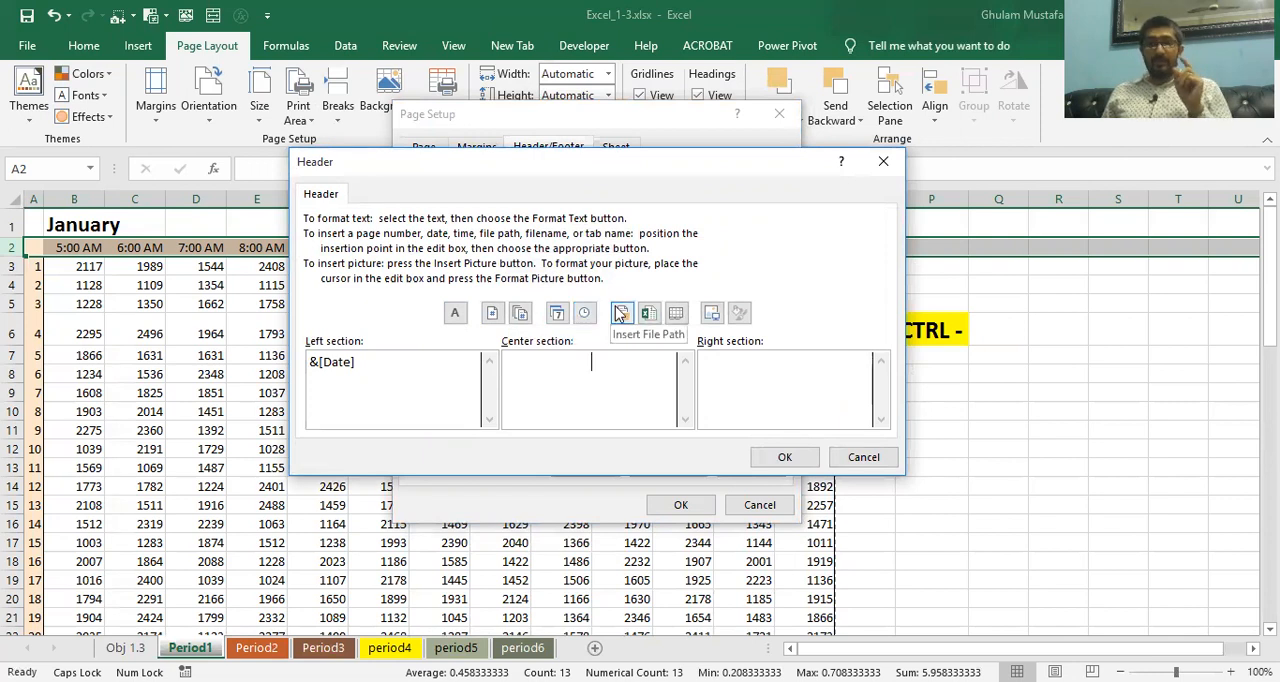
click(648, 314)
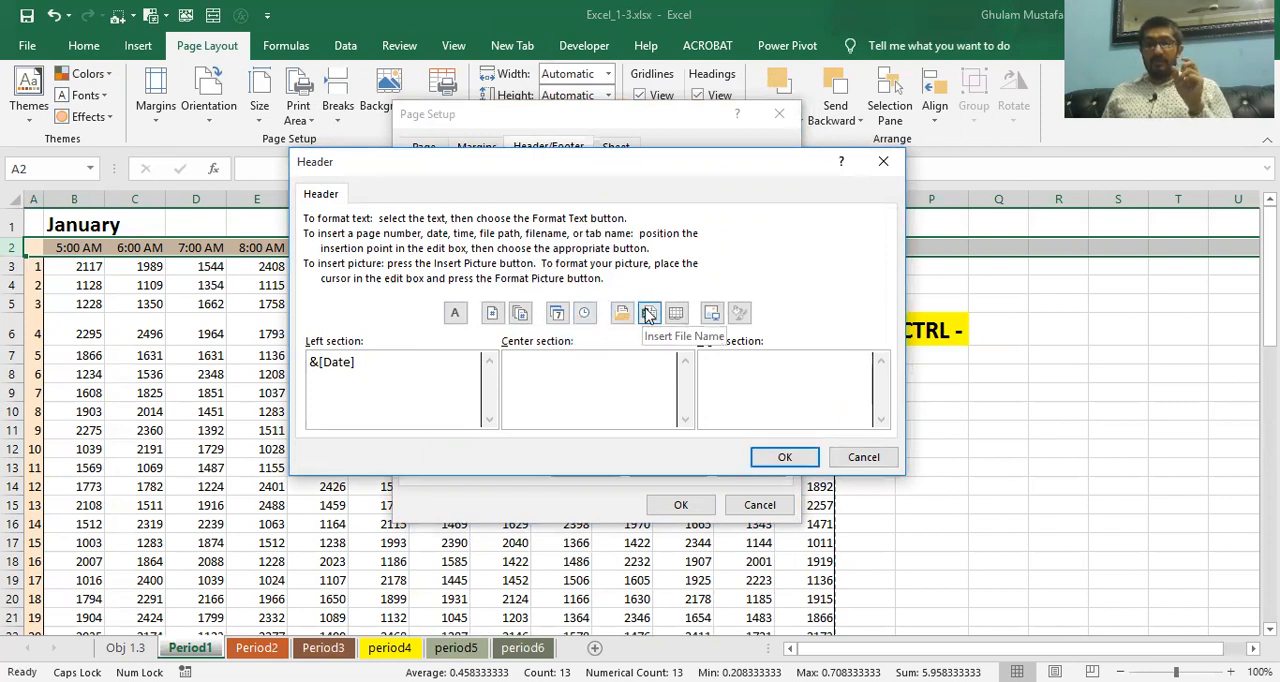
click(723, 365)
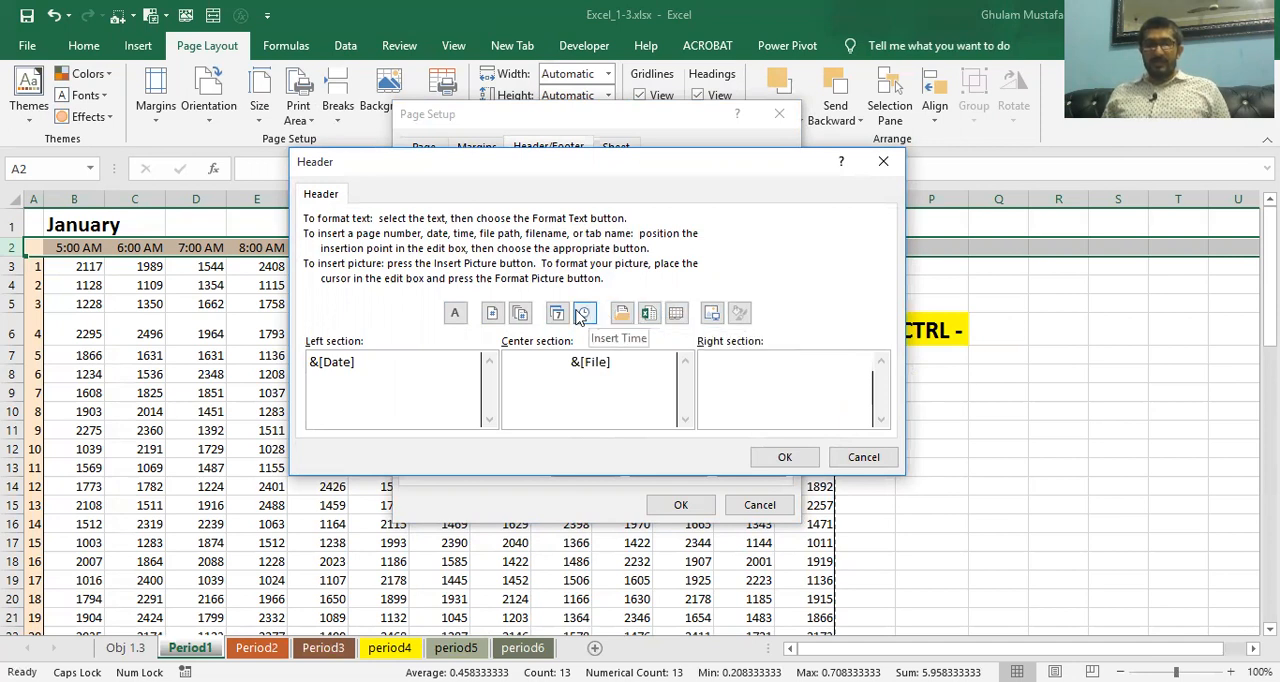
click(501, 317)
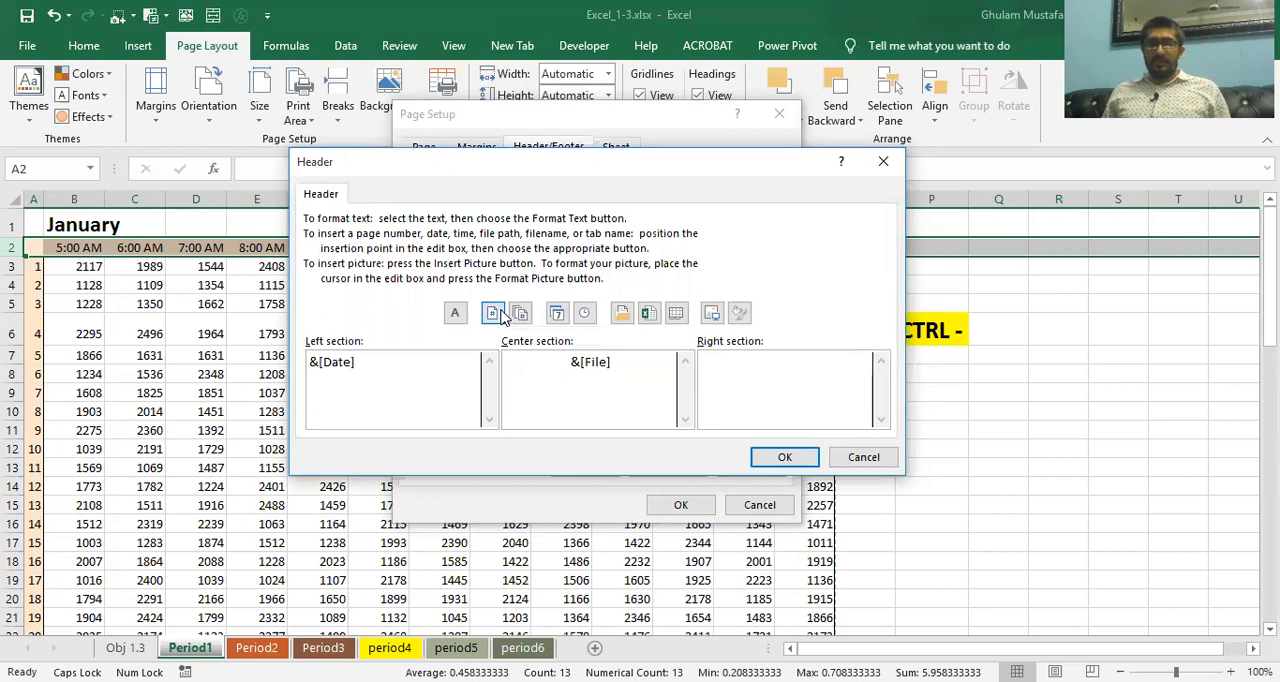
click(775, 456)
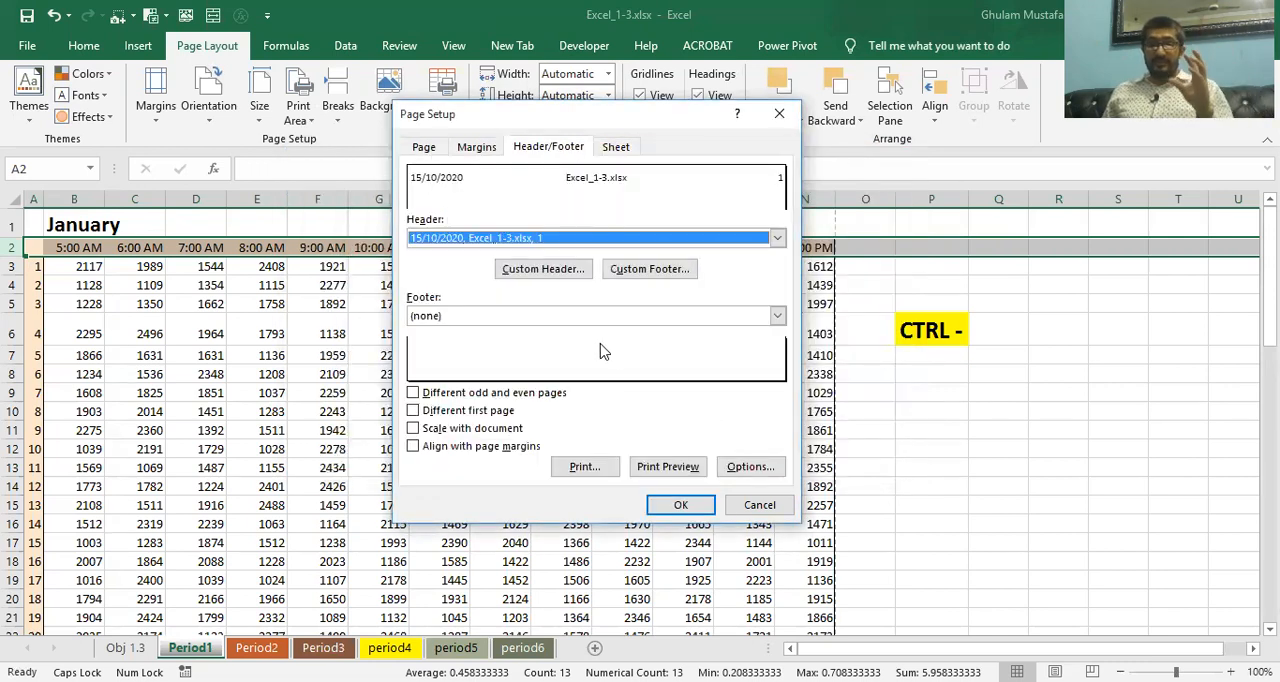
Check the header on every page of Period1 in the print preview and return to the worksheet
click(668, 465)
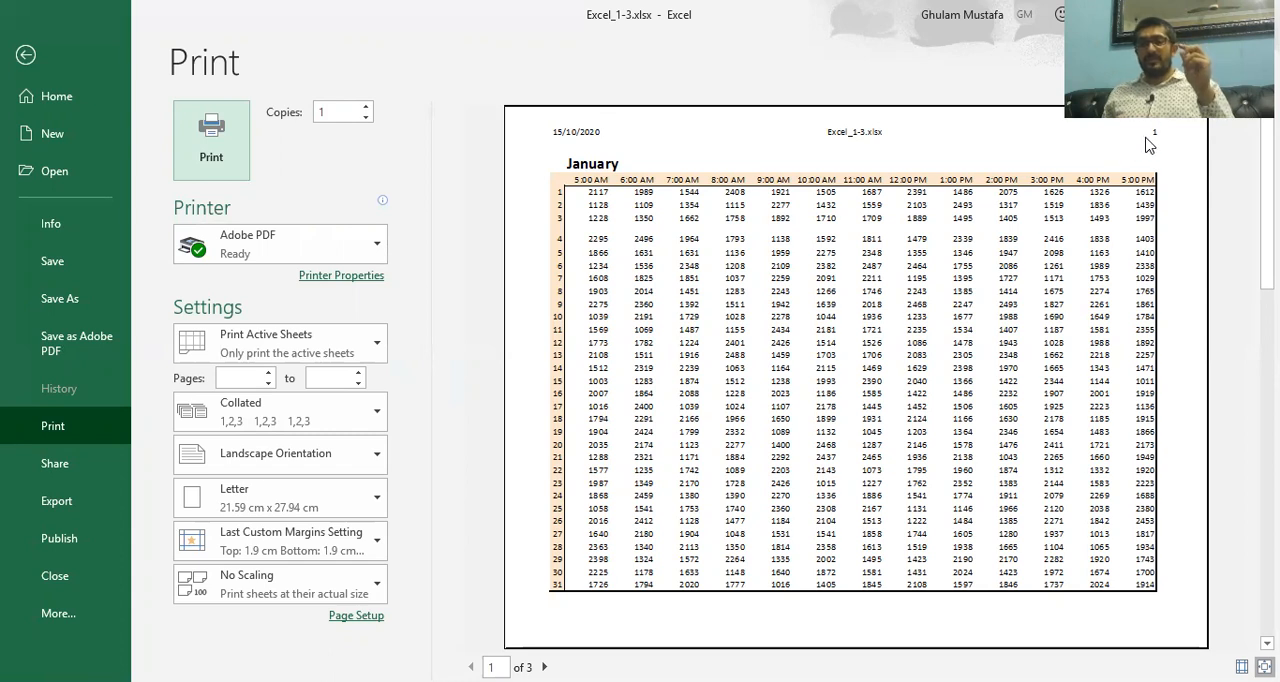
scroll(1148, 140, down, 1)
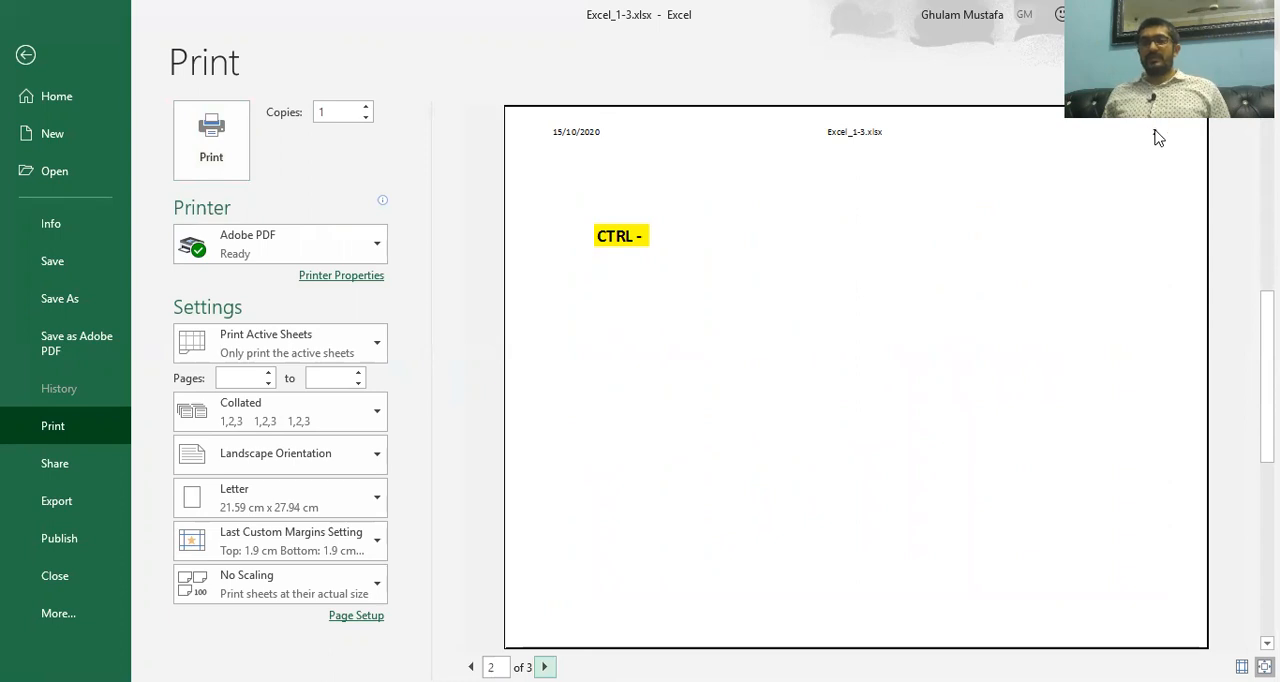
click(544, 666)
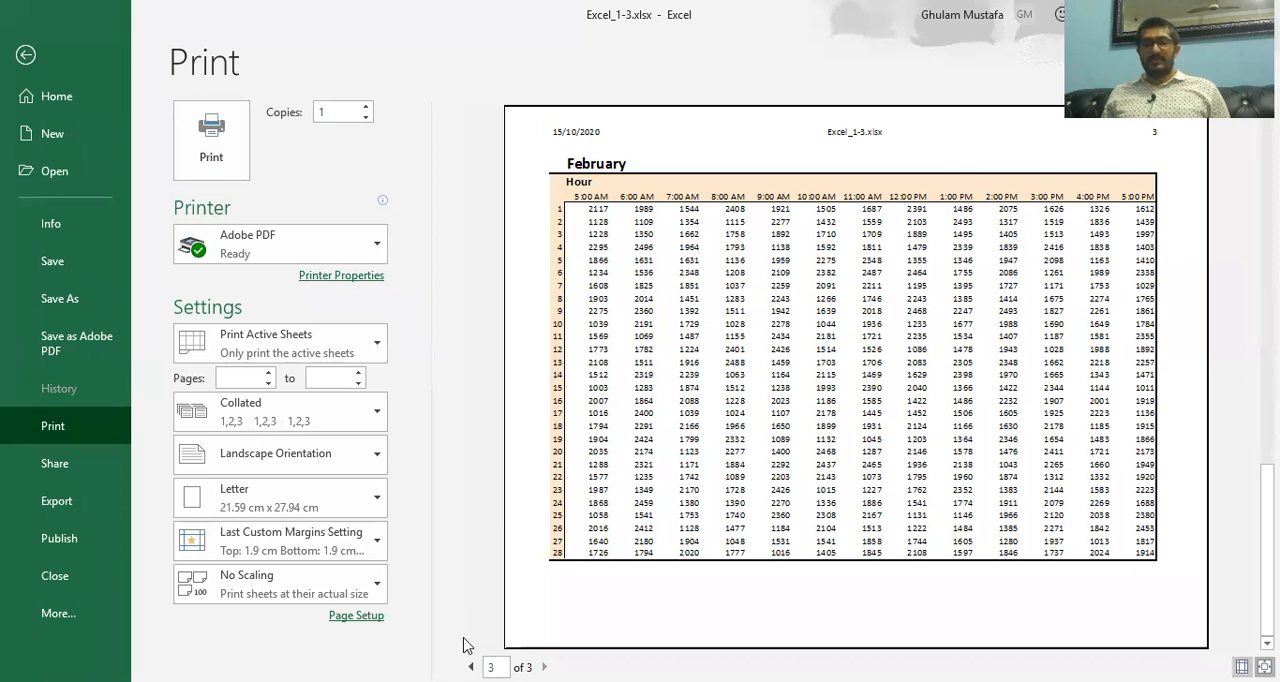
key(ctrl+Up)
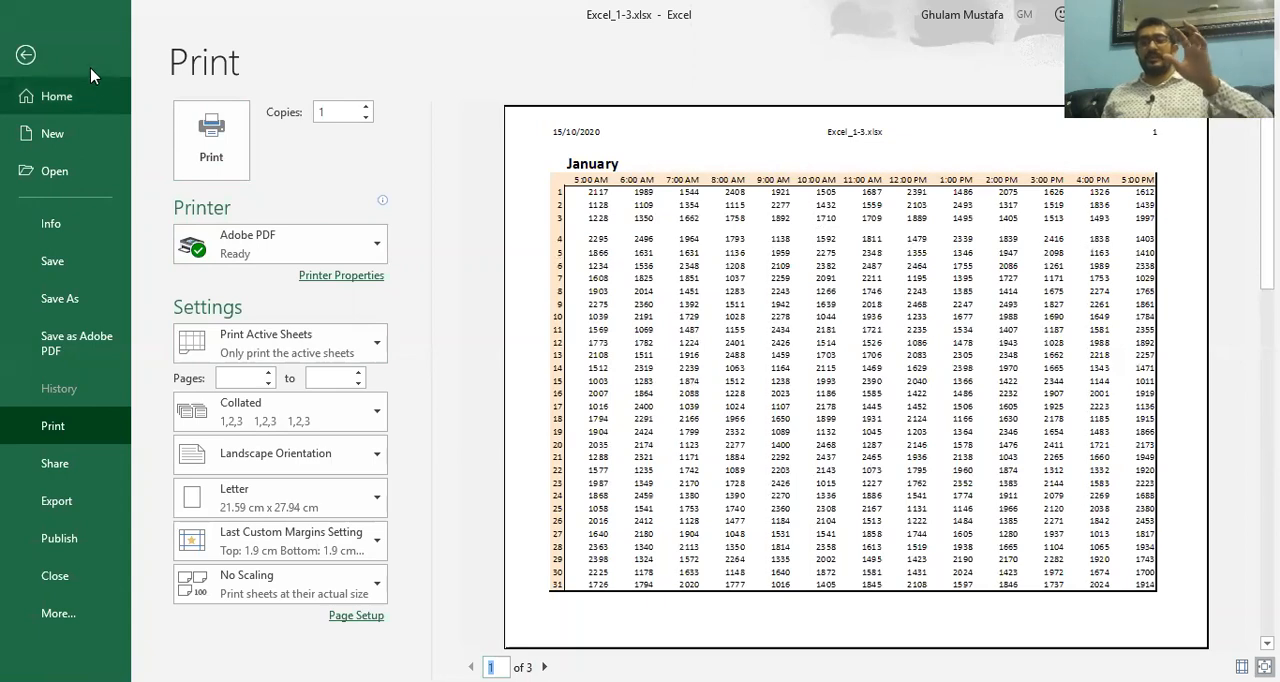
click(27, 54)
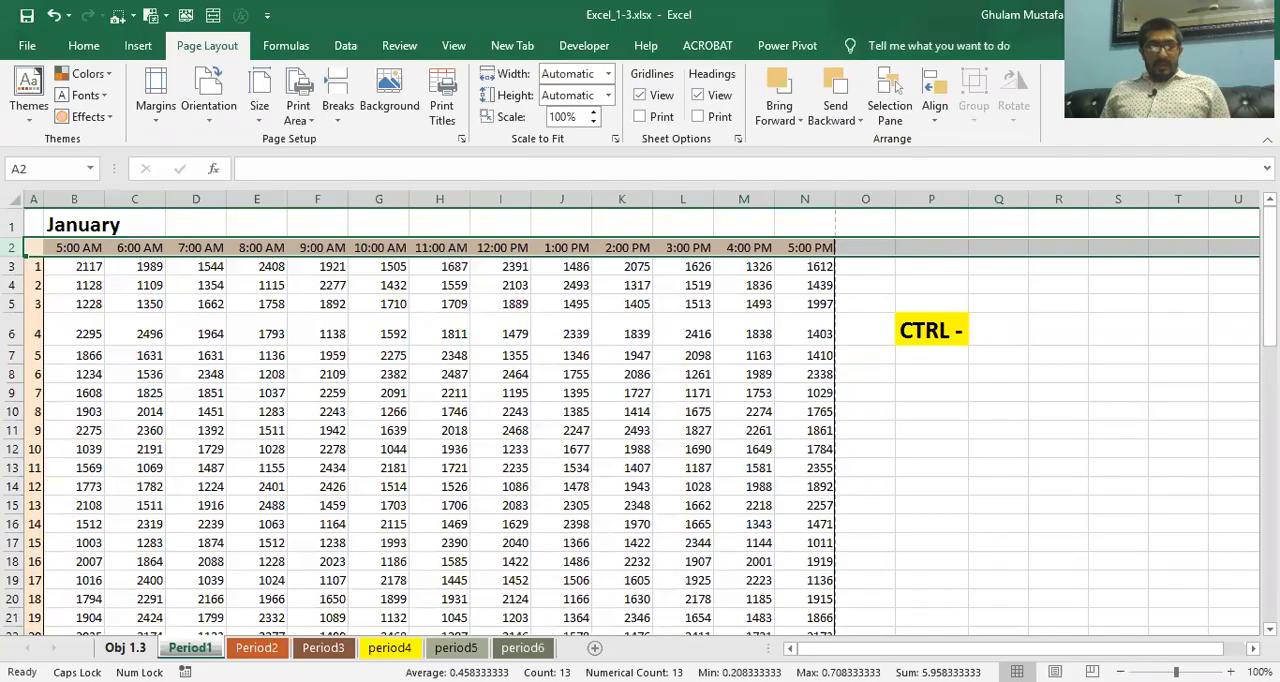
Read the task about changing the header's center section on the Obj 1.3 sheet and return to Period1
key(ctrl+Page_Up)
scroll(222, 604, down, 1)
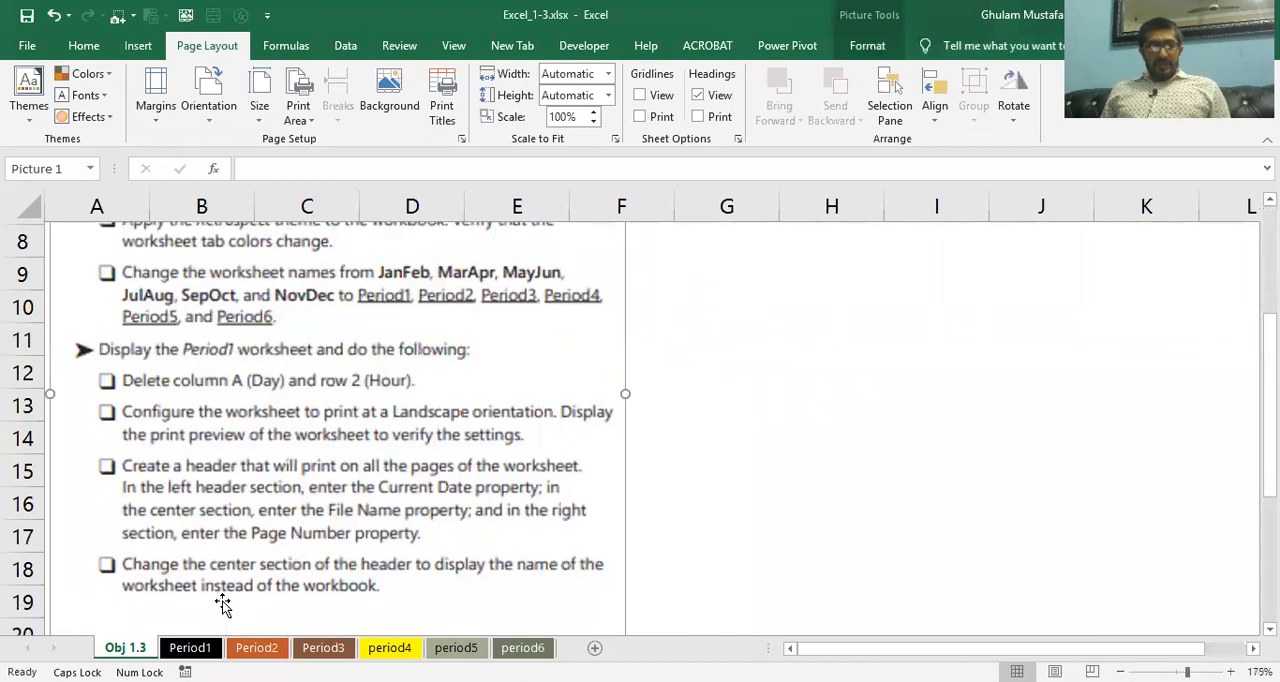
scroll(222, 604, down, 1)
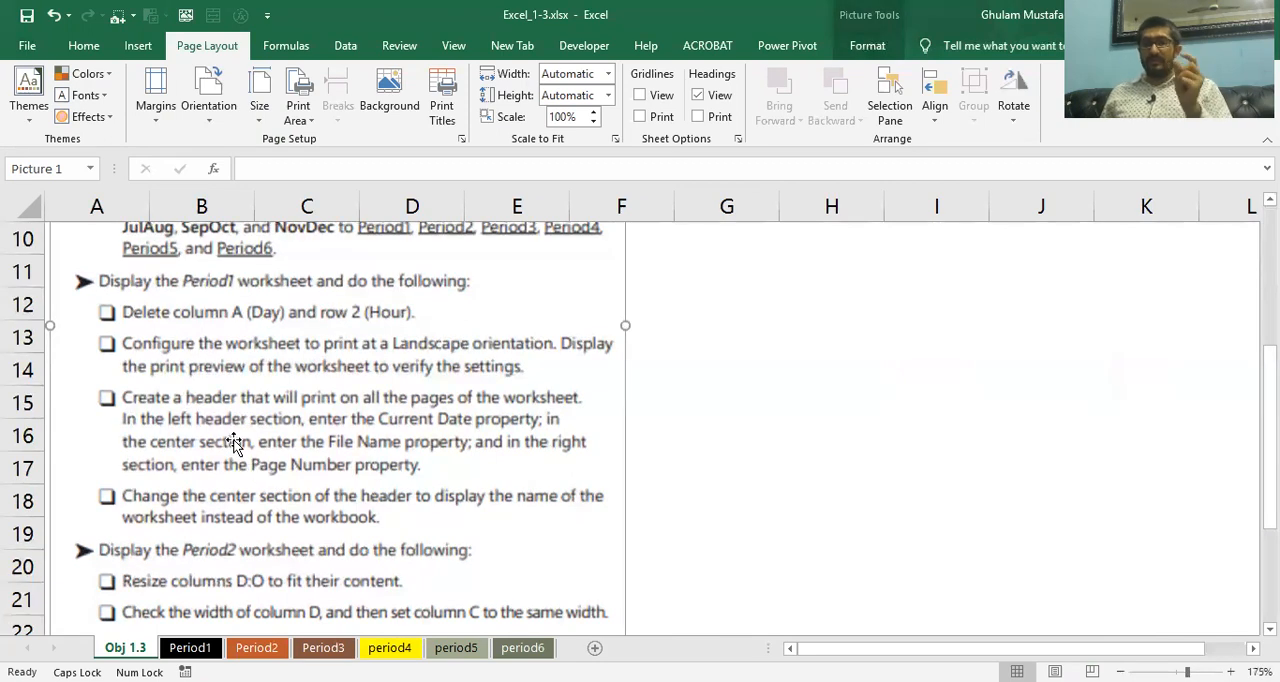
click(190, 647)
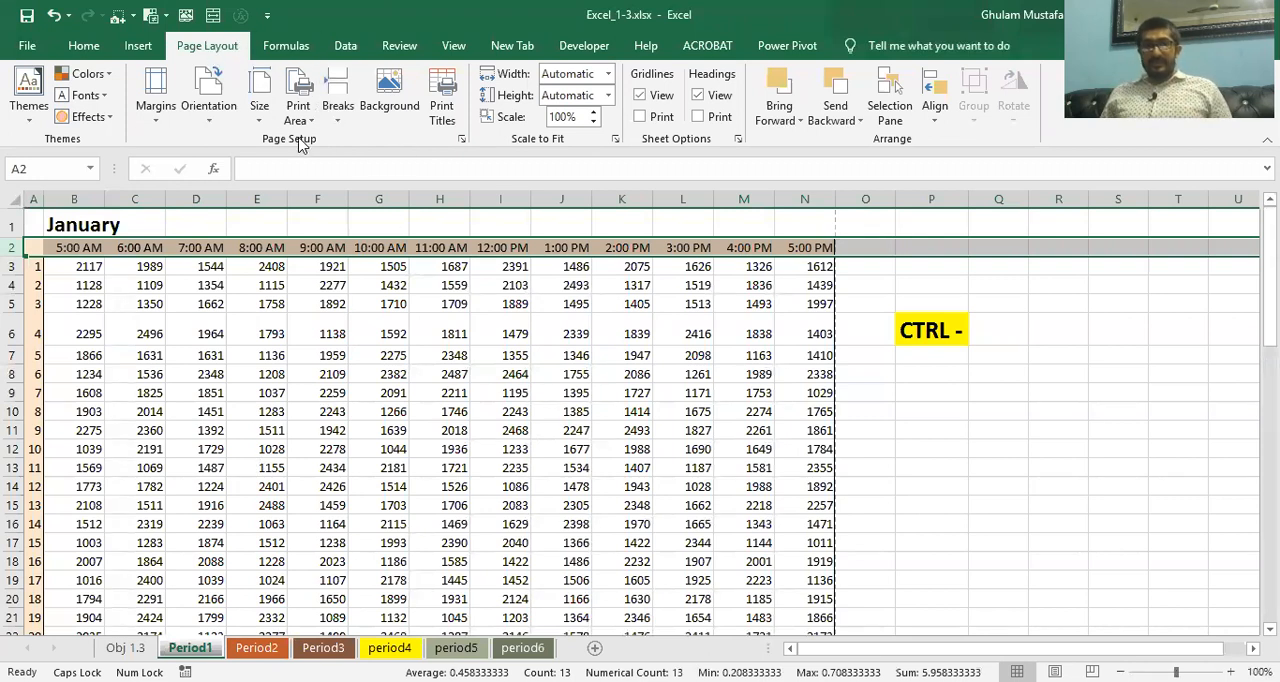
Remove the file name property from the center section of Period1's custom header
click(461, 140)
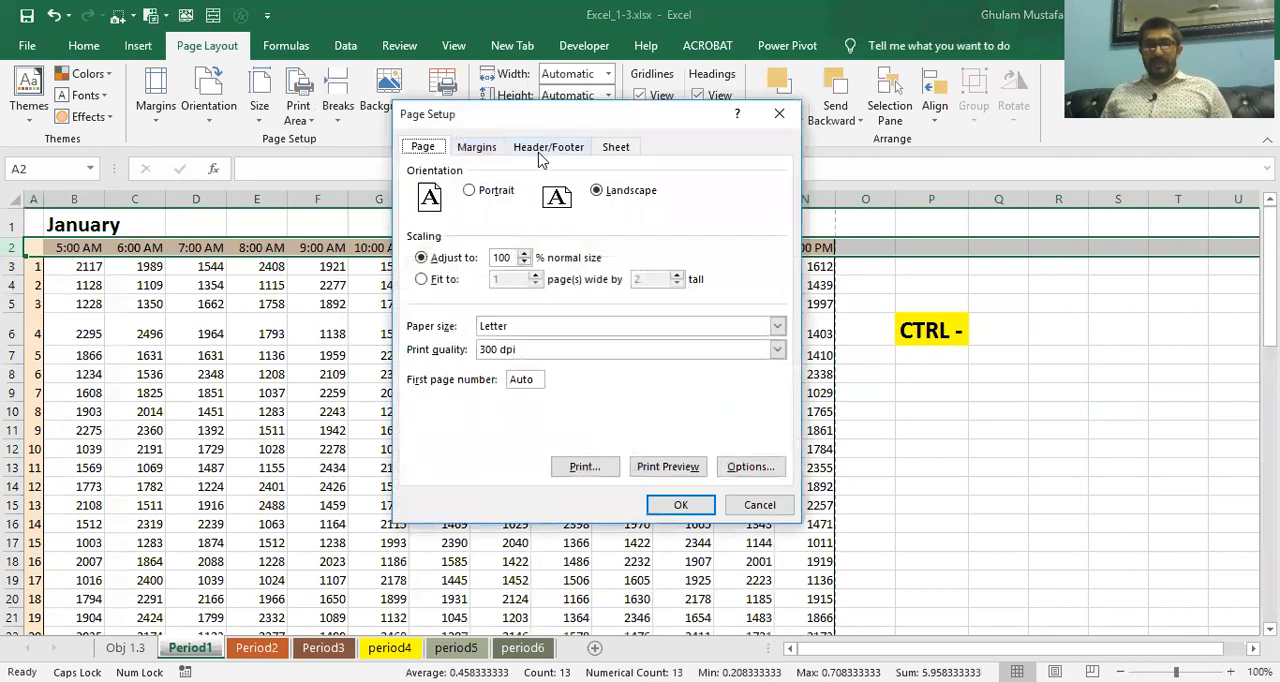
click(541, 148)
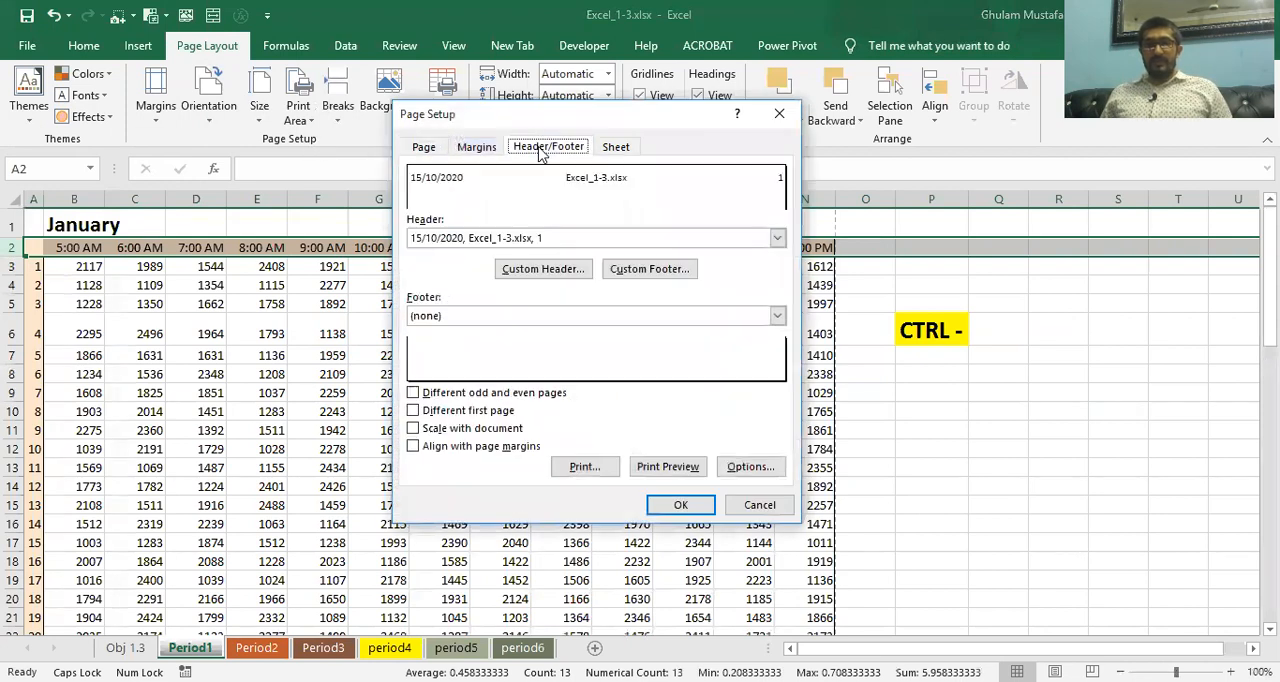
click(541, 276)
click(614, 366)
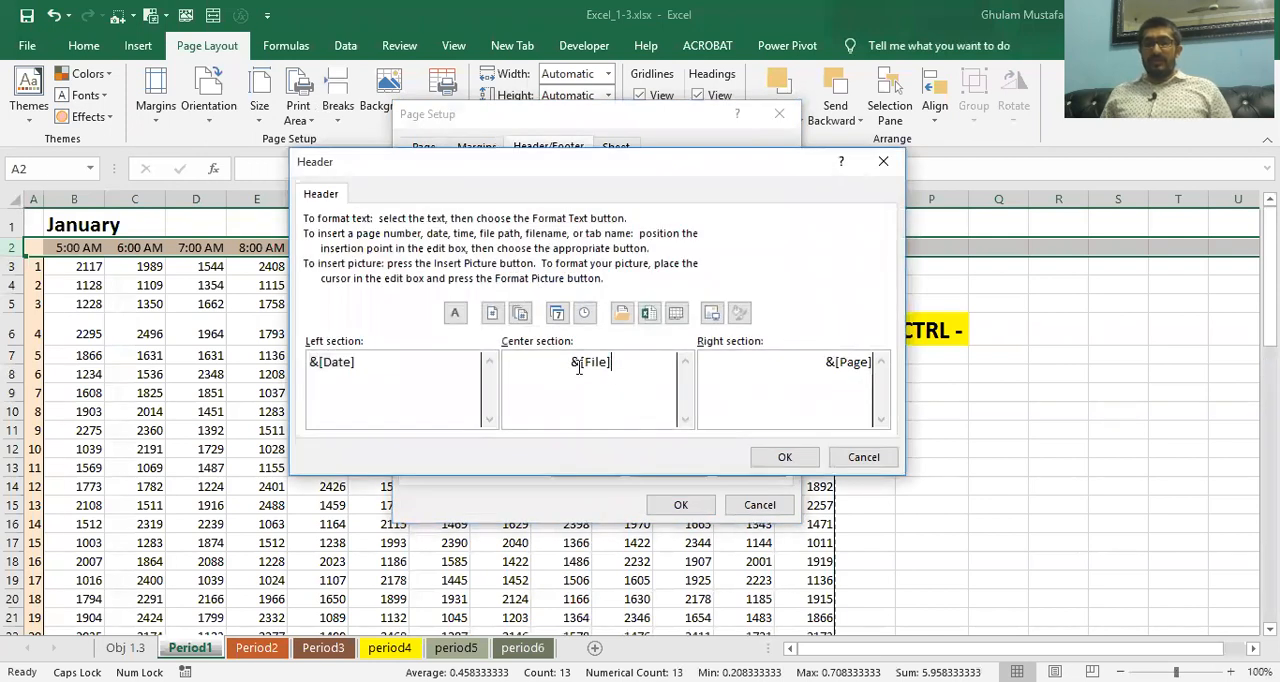
key(BackSpace)
key(BackSpace)
key(BackSpace)
key(BackSpace)
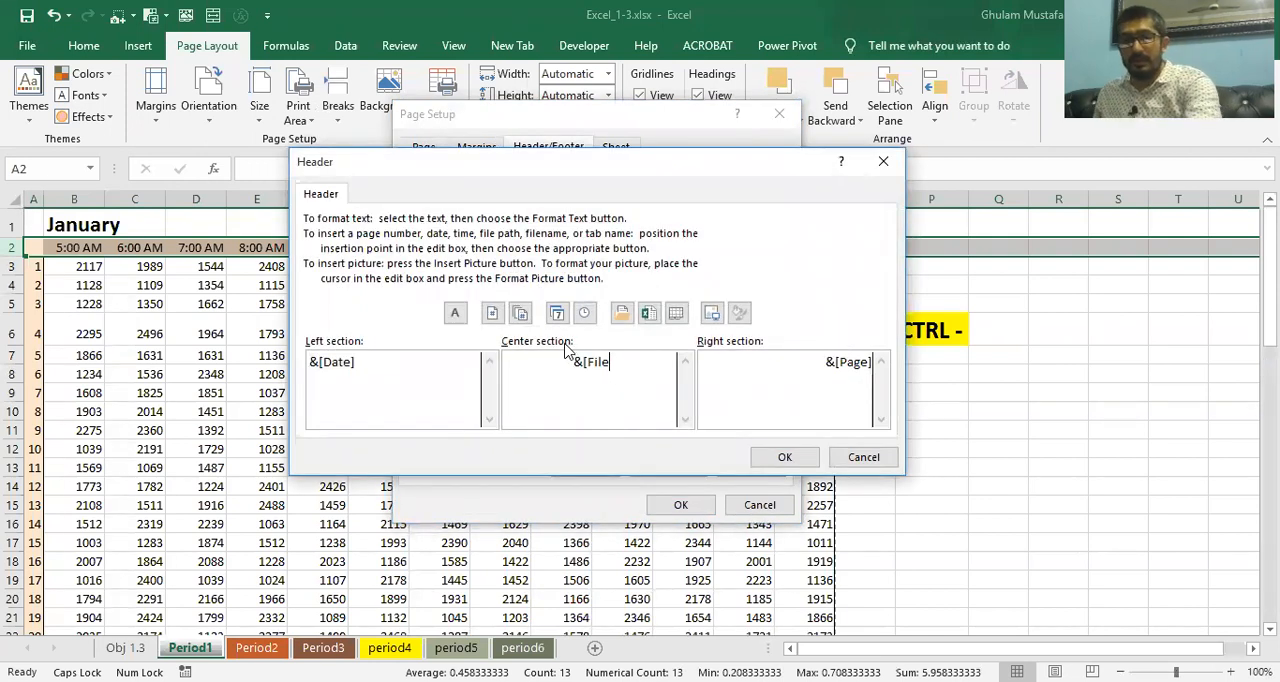
key(BackSpace)
key(BackSpace)
key(BackSpace)
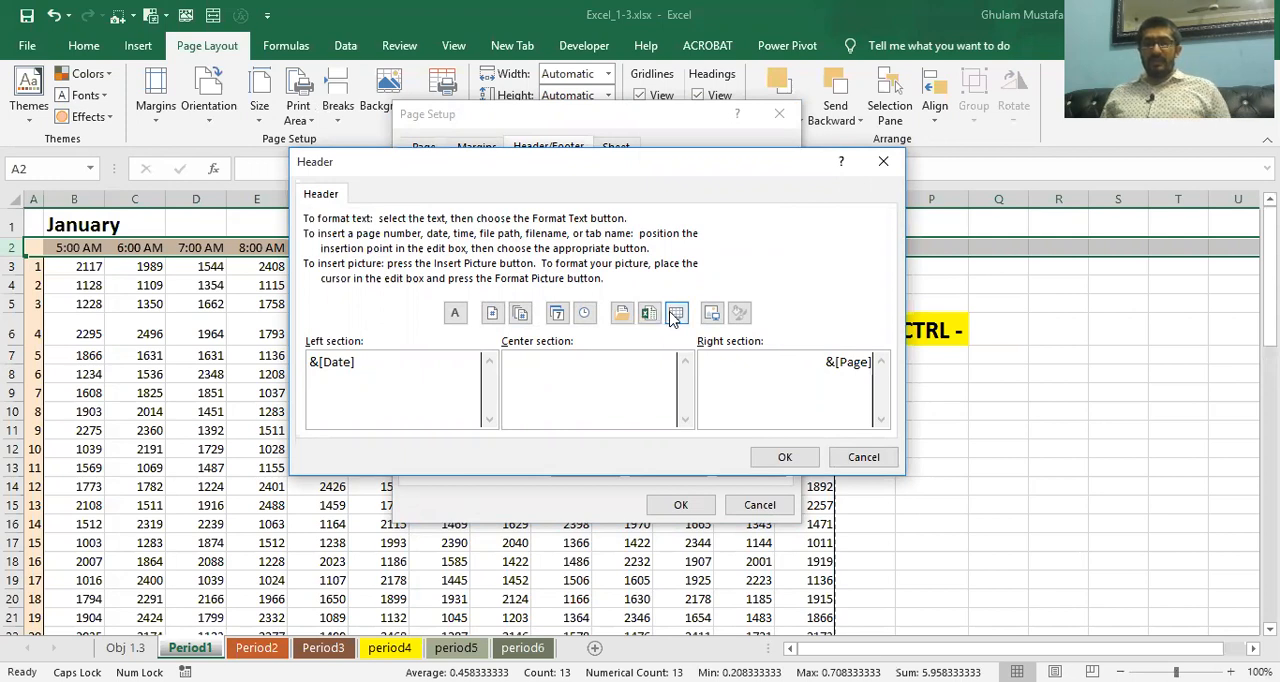
click(648, 315)
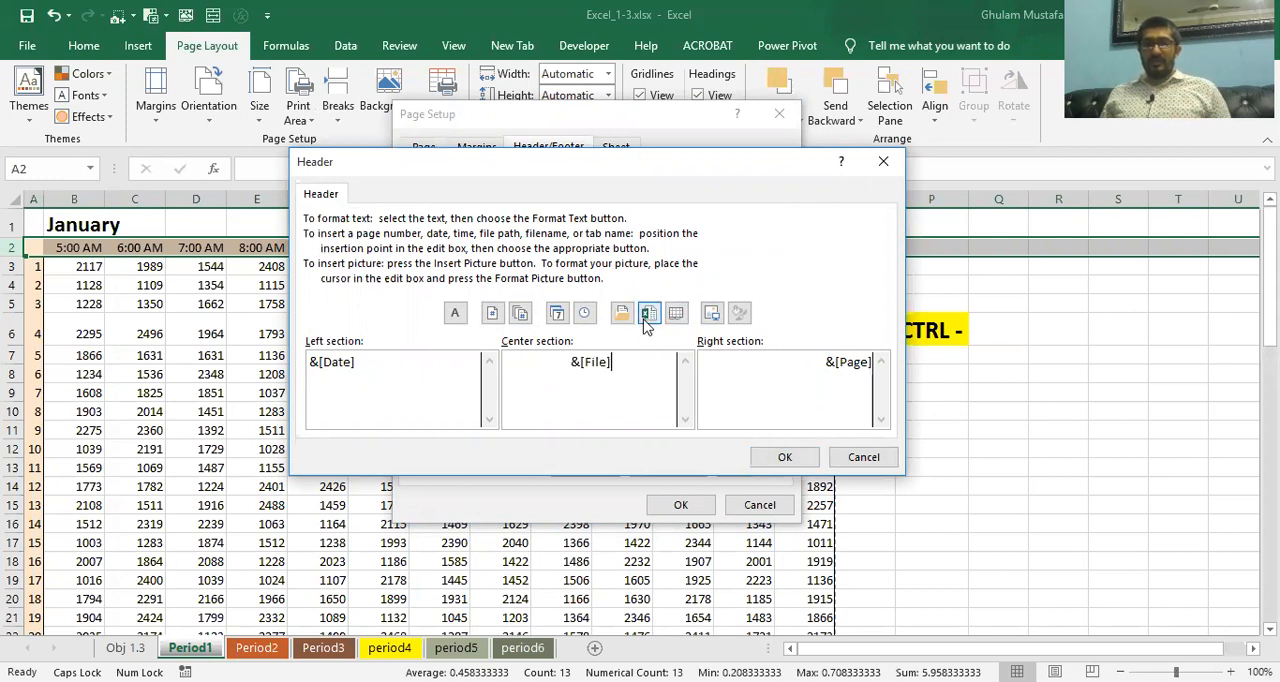
key(BackSpace)
key(BackSpace)
key(BackSpace)
key(BackSpace)
key(BackSpace)
key(BackSpace)
key(BackSpace)
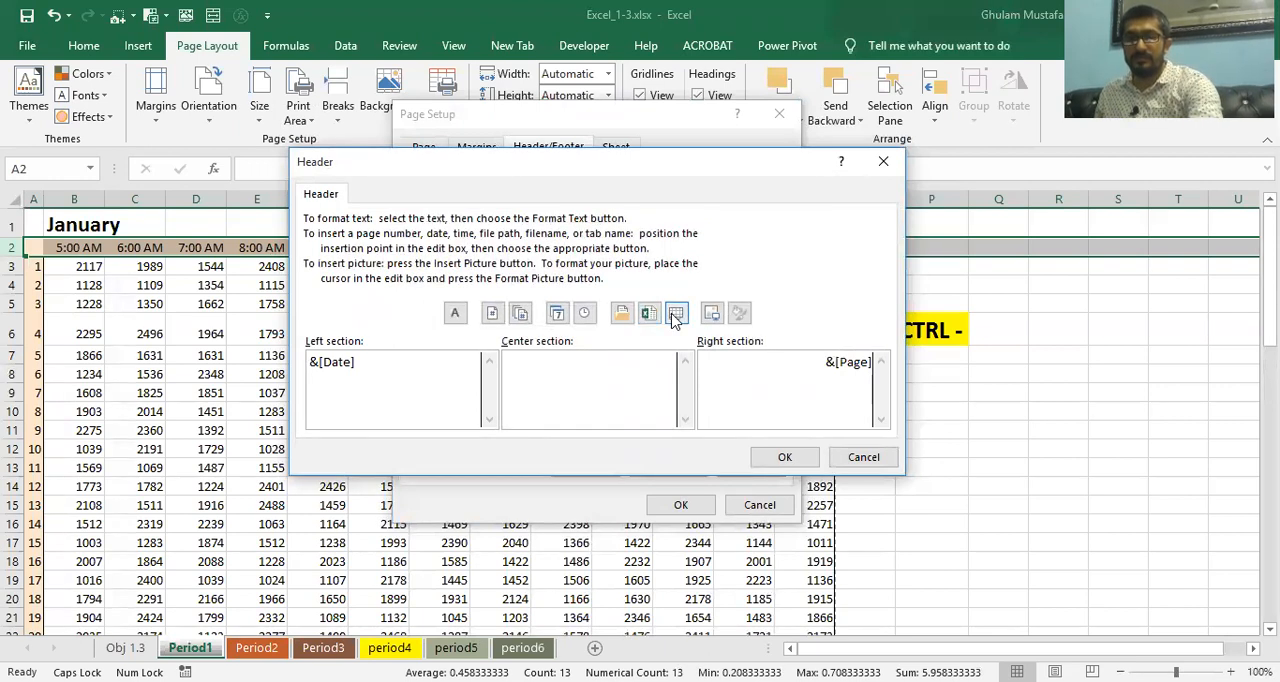
Insert the sheet name property in the header's center section and check the header in Period1's print preview
click(675, 314)
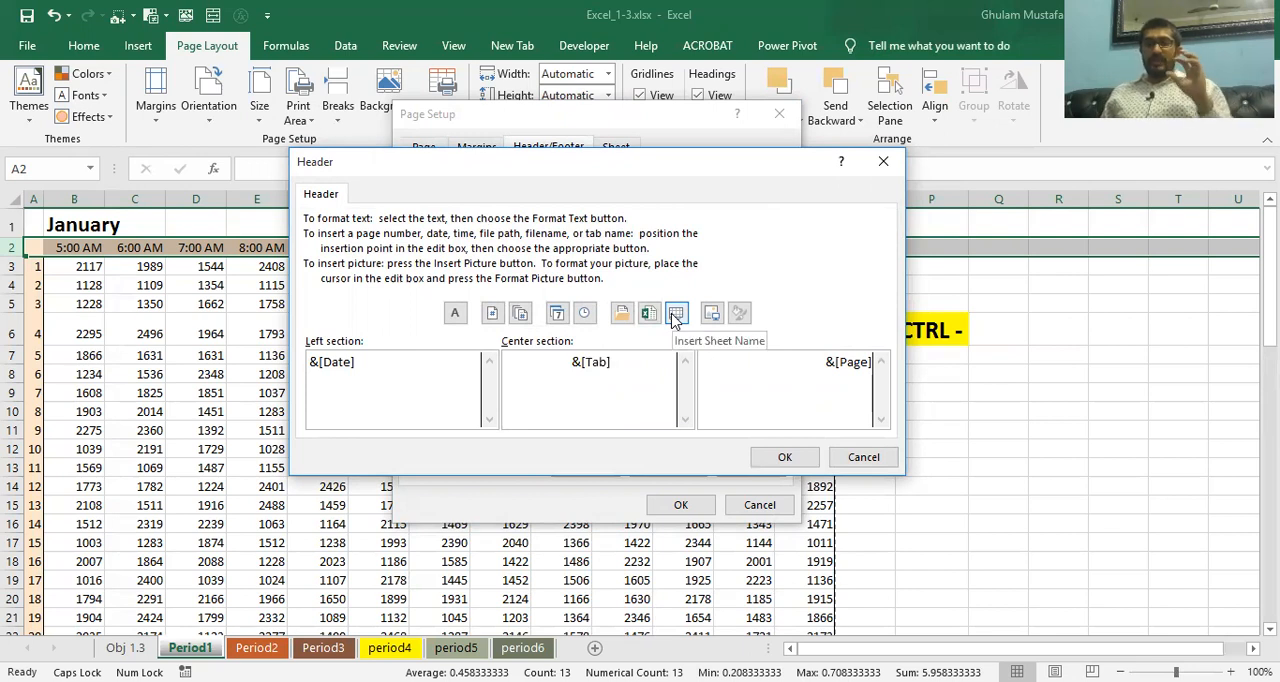
click(780, 457)
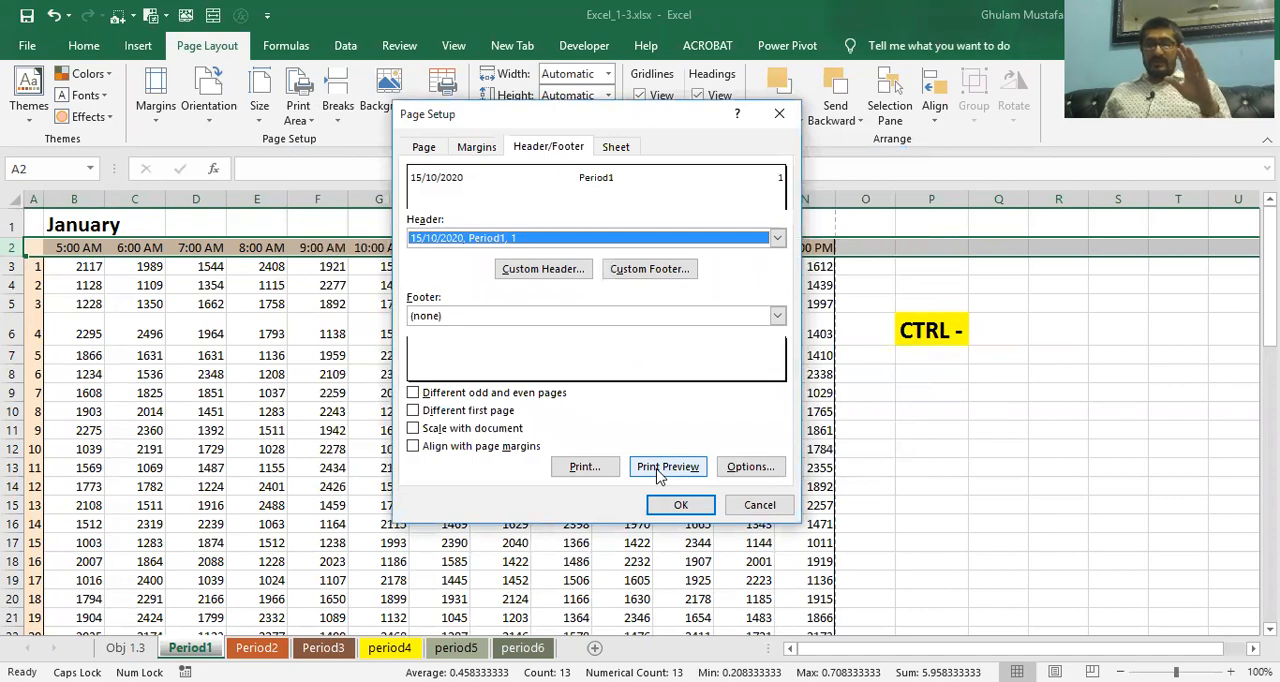
click(664, 470)
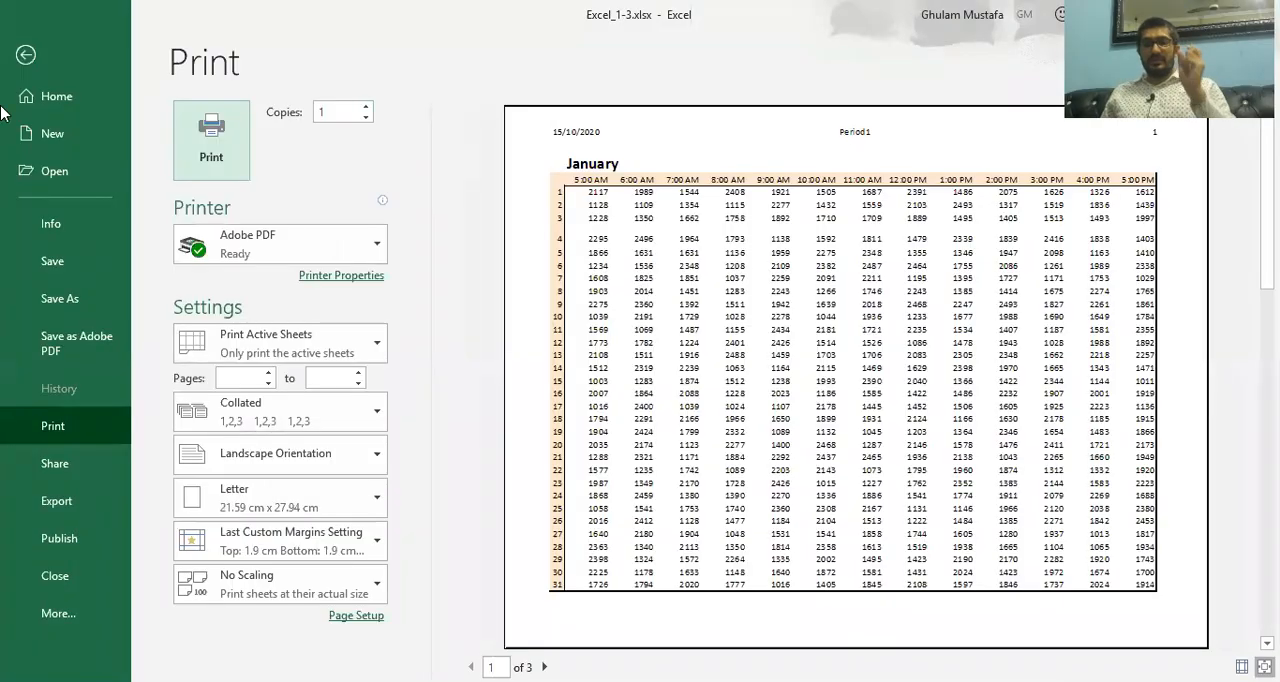
click(18, 70)
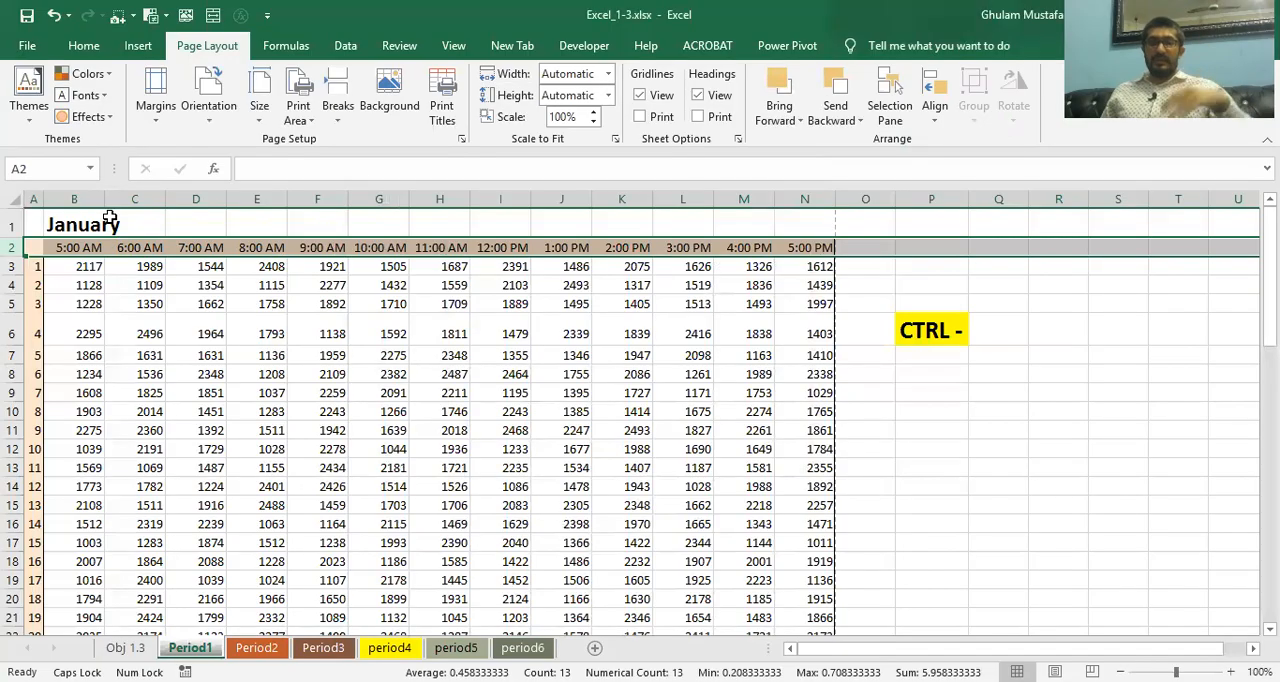
Read the Period2 column width tasks on the Obj 1.3 sheet and display the Period2 worksheet
click(125, 648)
scroll(170, 580, down, 1)
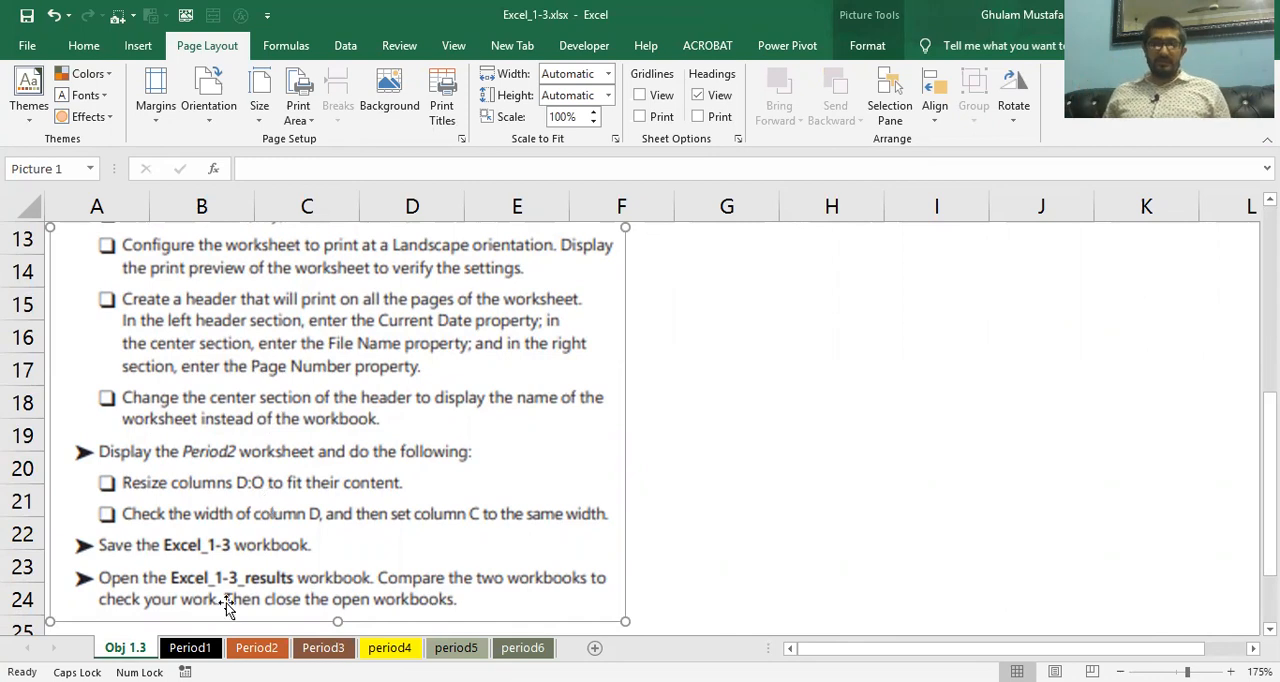
click(260, 649)
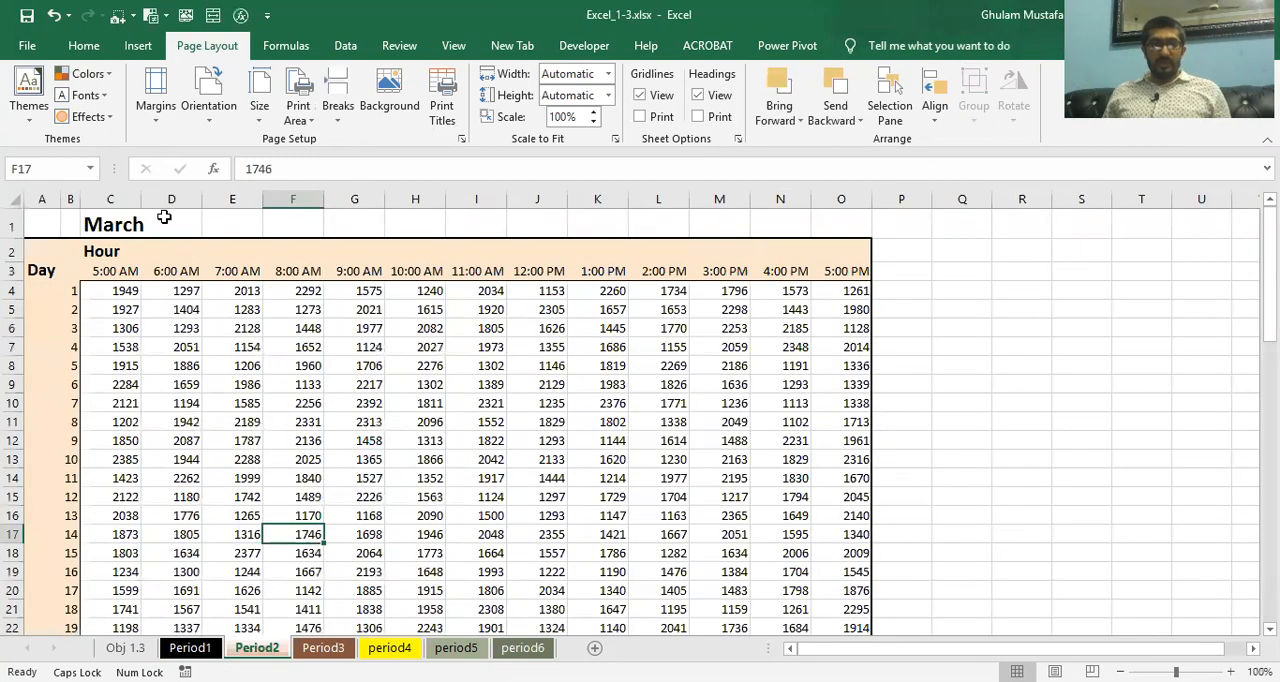
Resize columns D:O of the Period2 worksheet to fit their content
click(165, 197)
click(848, 198)
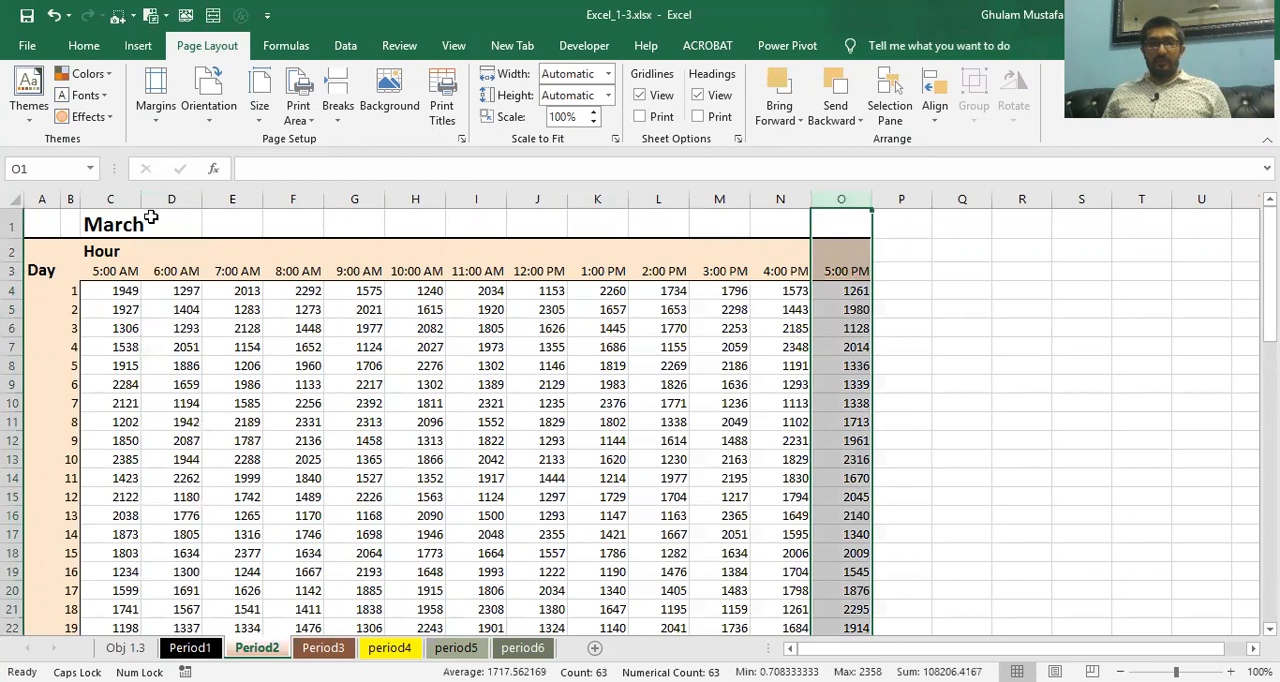
click(232, 199)
click(171, 199)
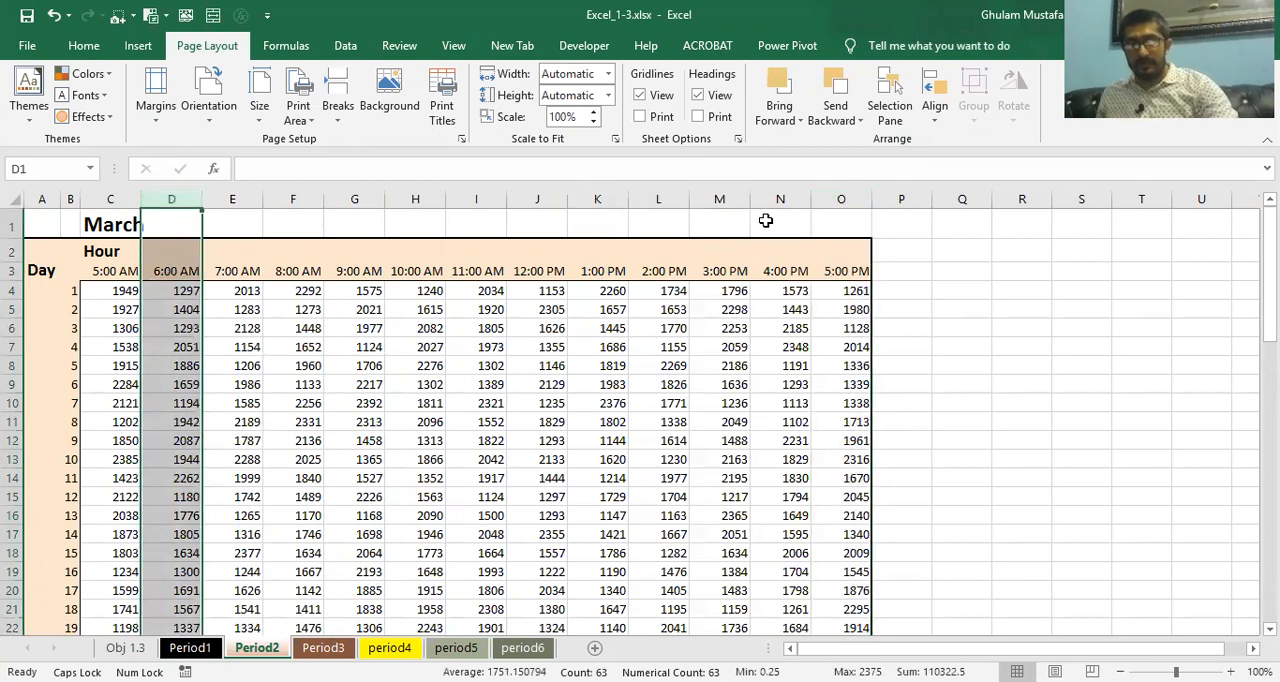
shift+click(839, 199)
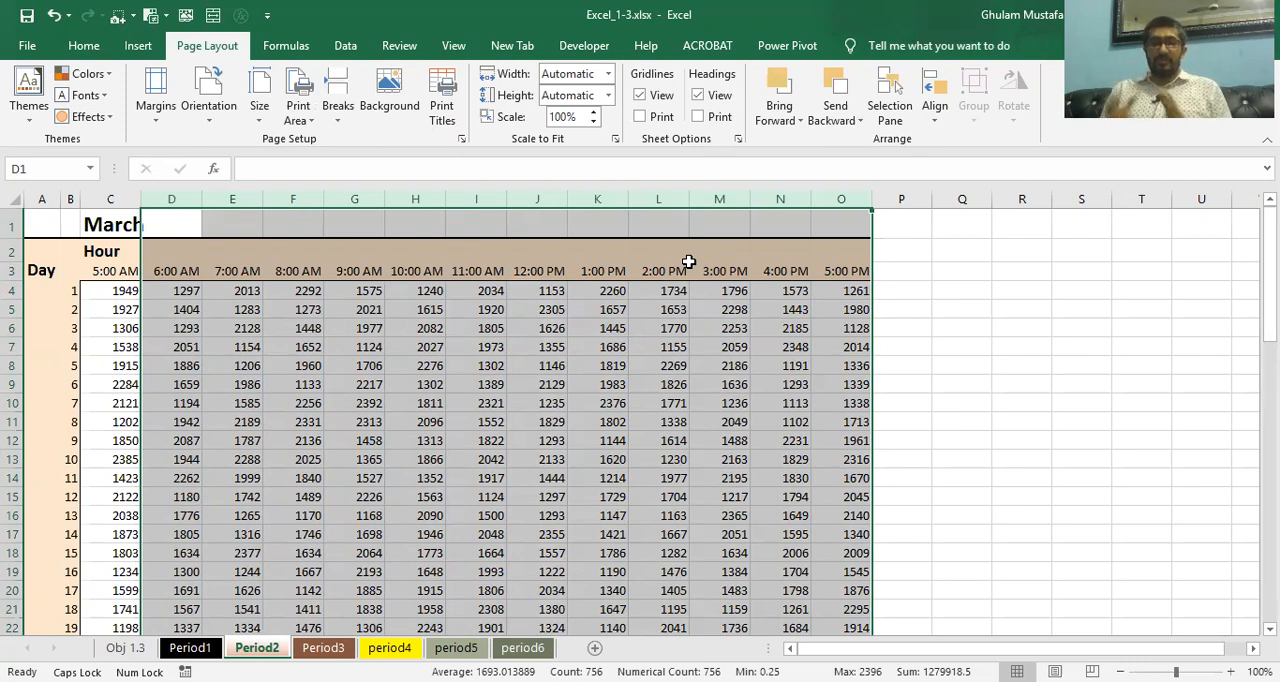
double_click(201, 198)
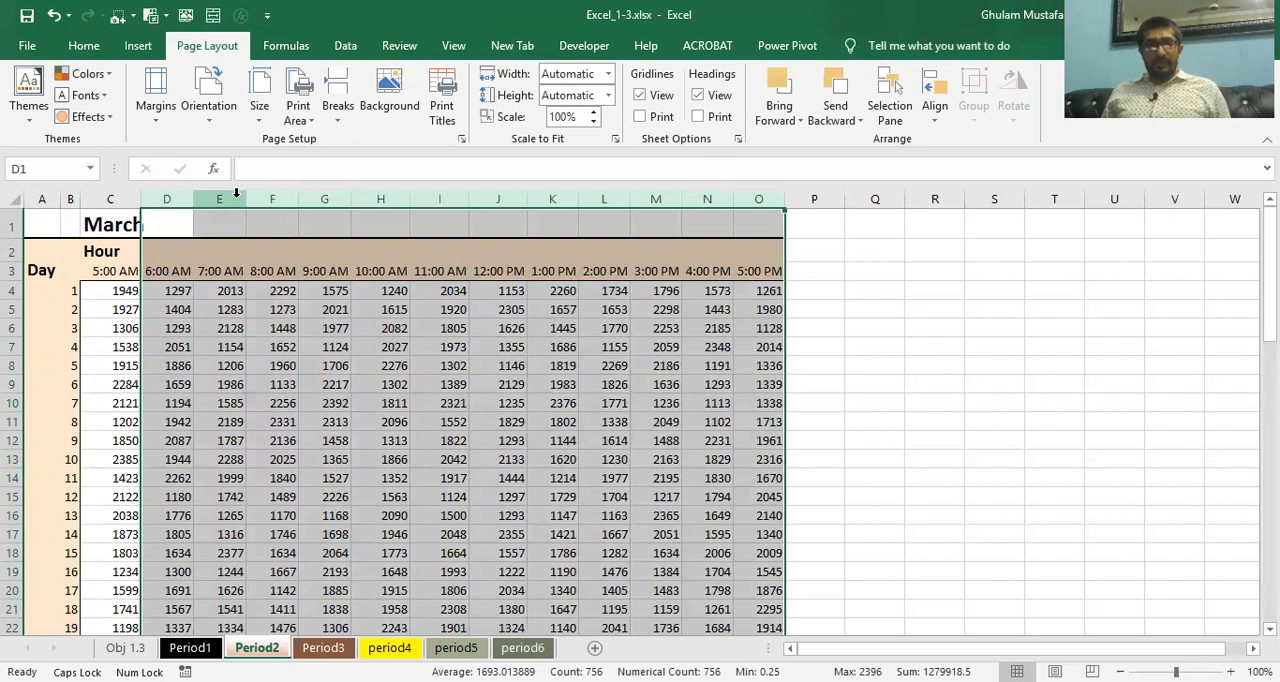
Try a column width of 20 for columns D:O of the Period2 worksheet, and undo the change
right_click(237, 193)
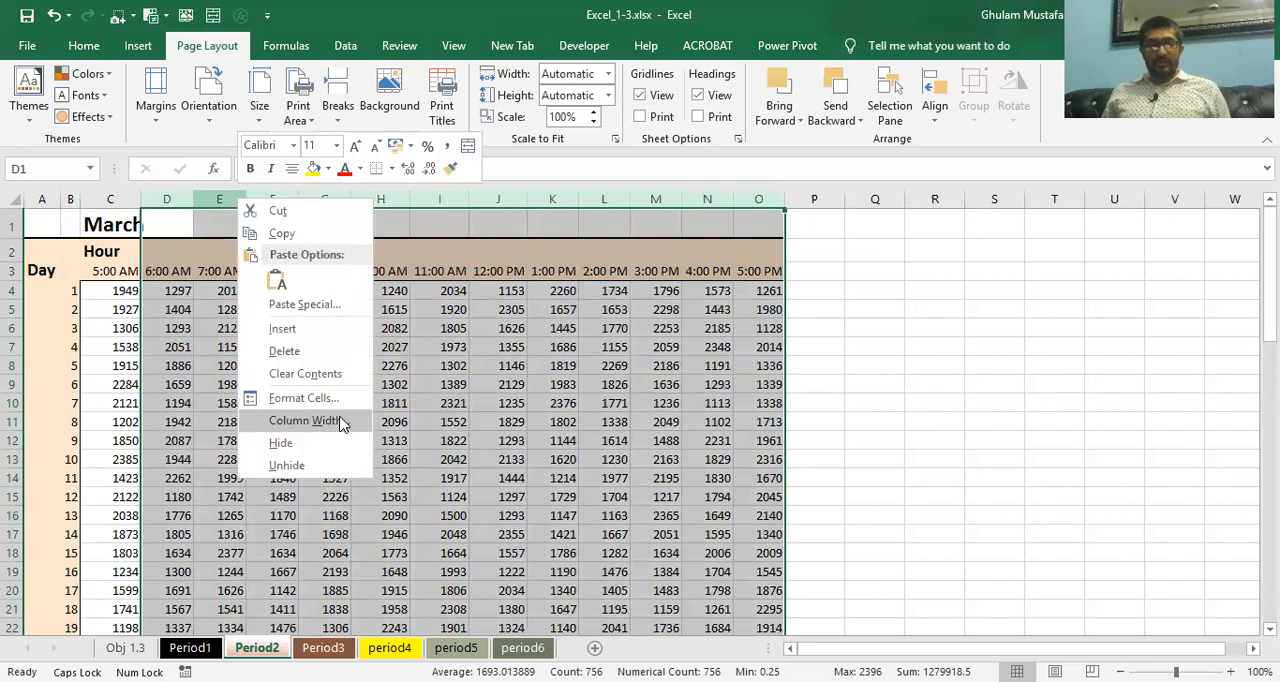
click(340, 421)
text(20)
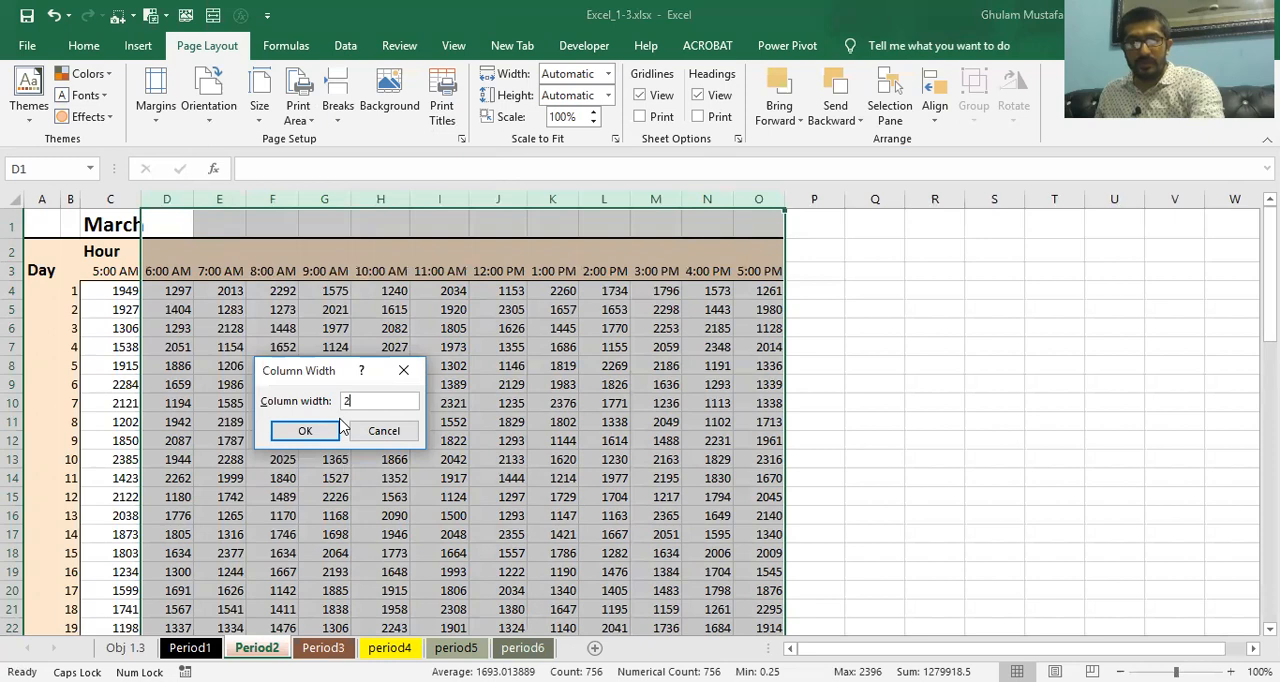
click(306, 431)
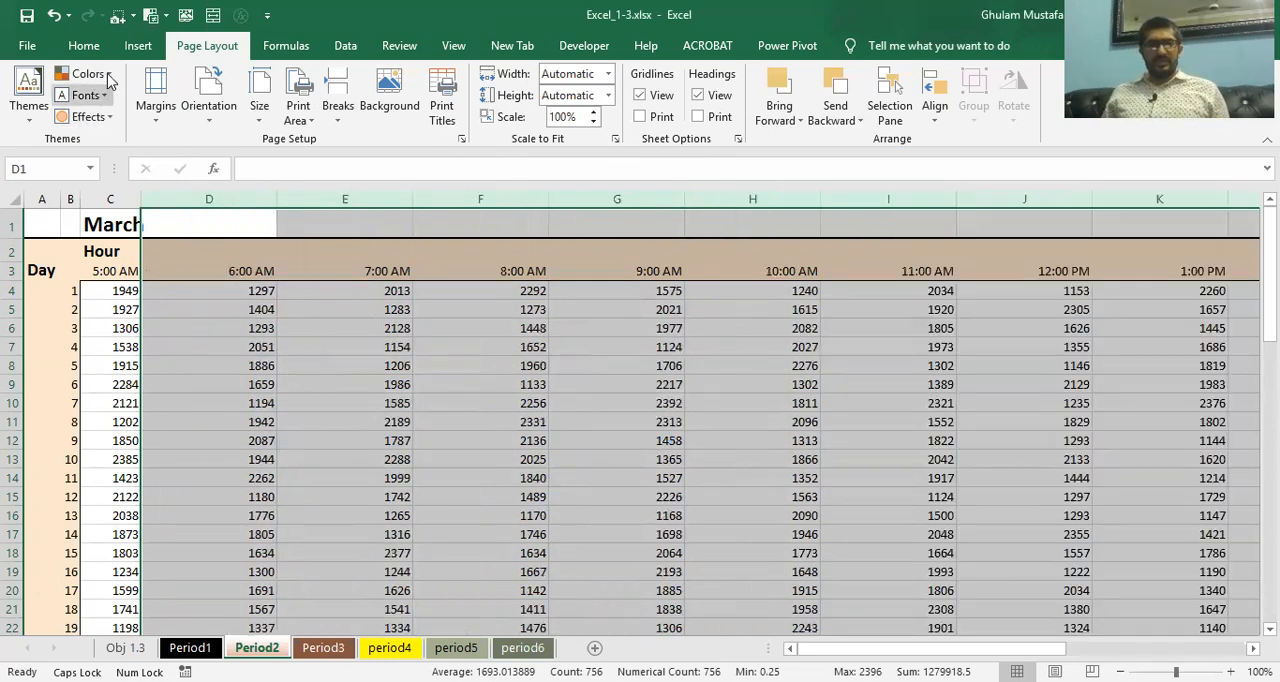
click(56, 14)
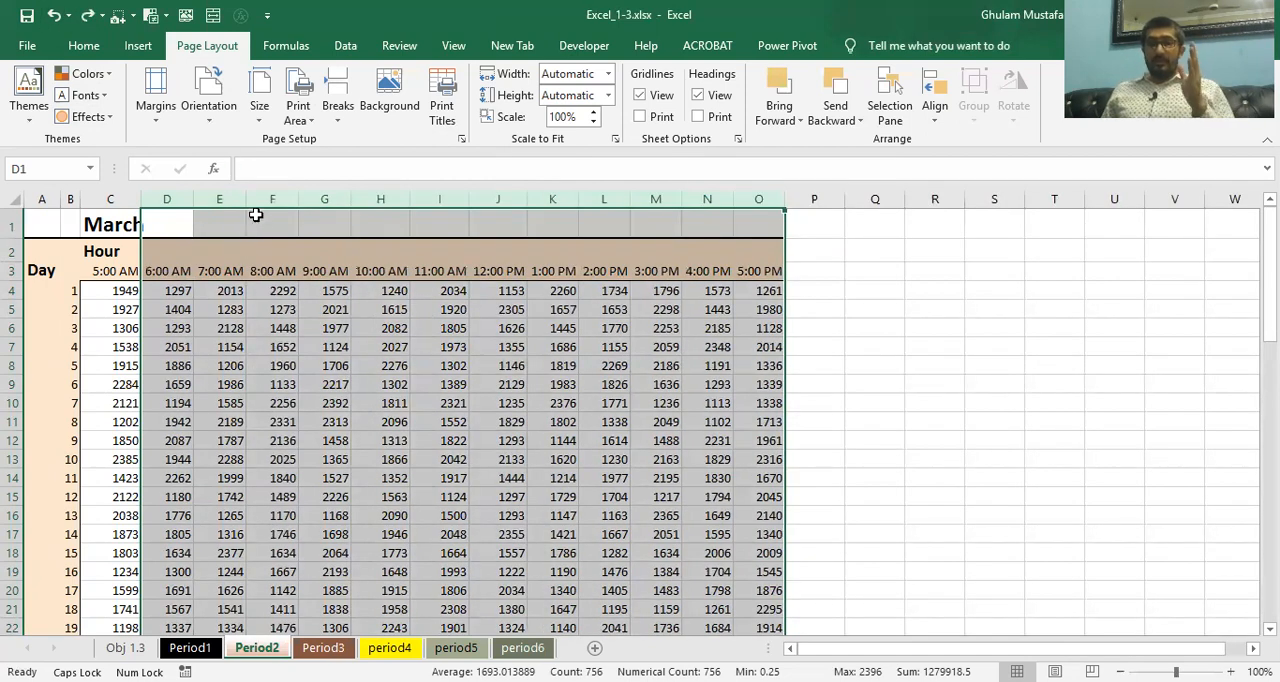
Try a column width of 15 for columns D:O through the cell size formatting options, and undo the change
click(84, 45)
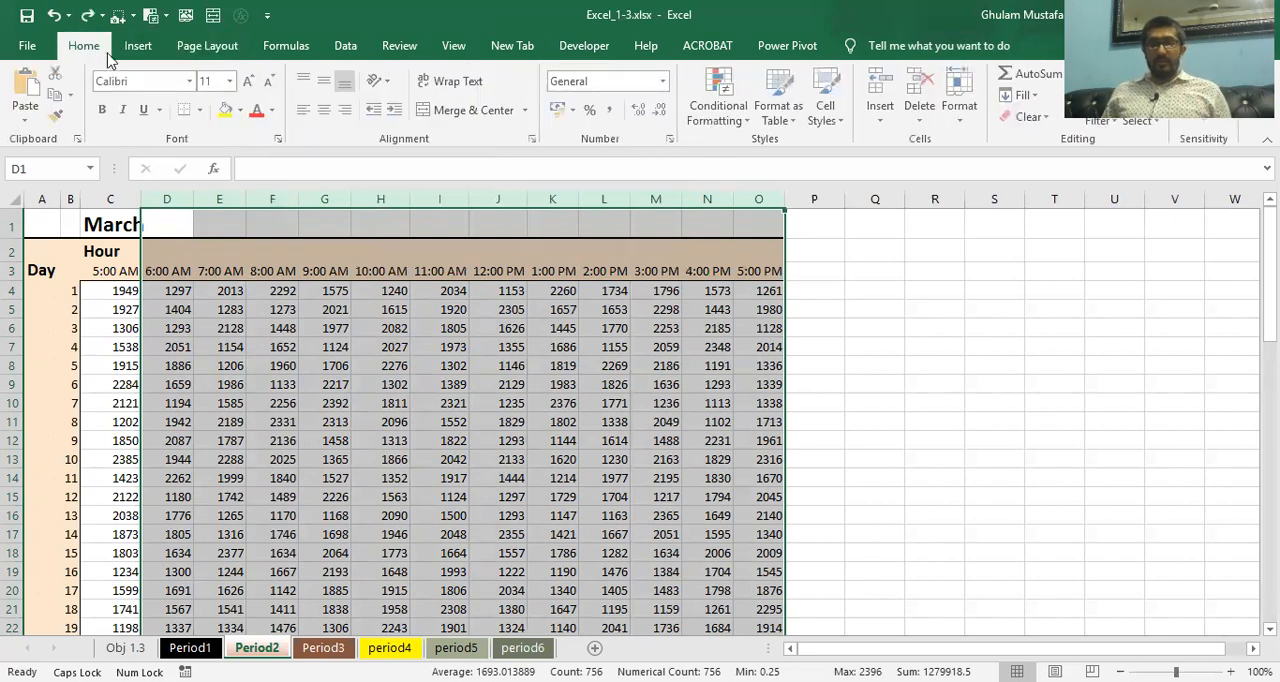
click(961, 100)
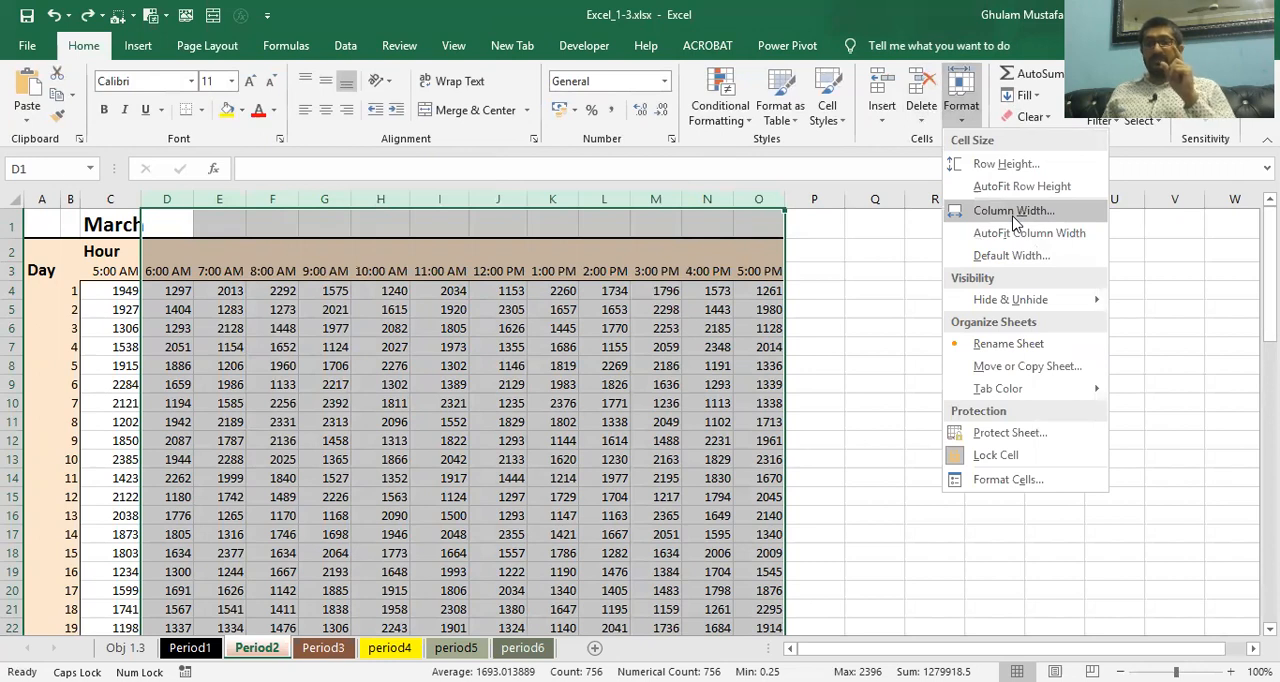
click(1014, 214)
text(15)
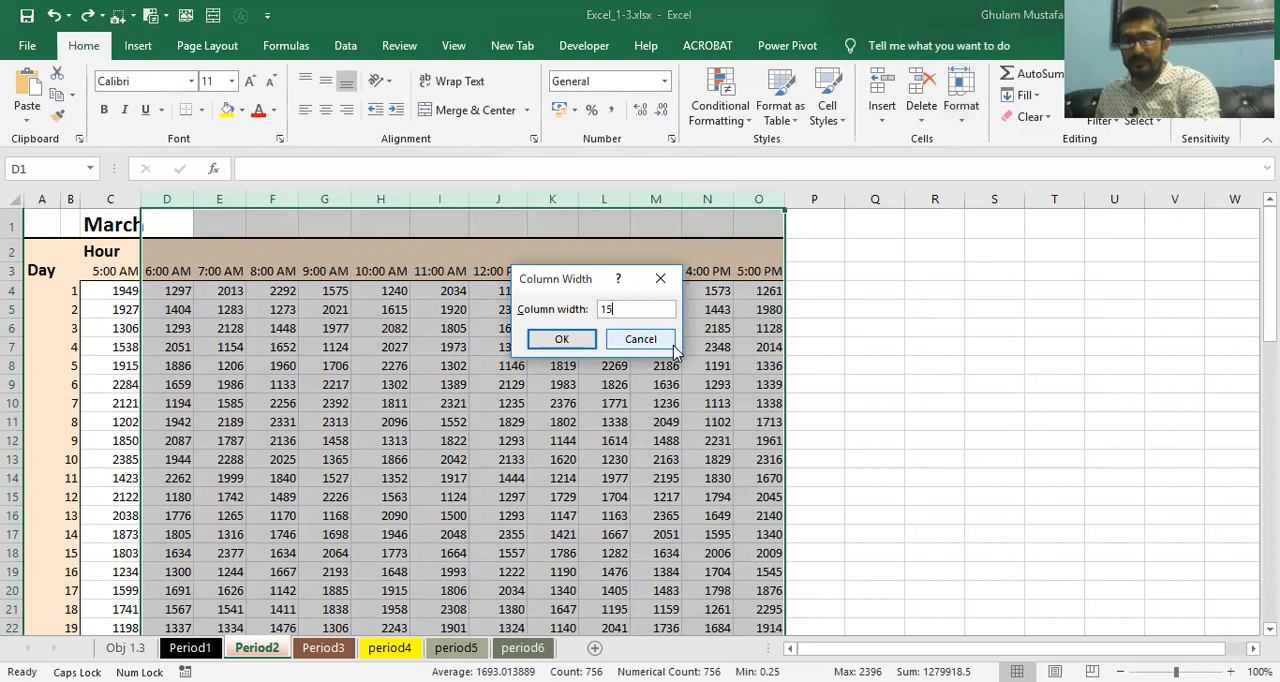
click(563, 340)
click(53, 15)
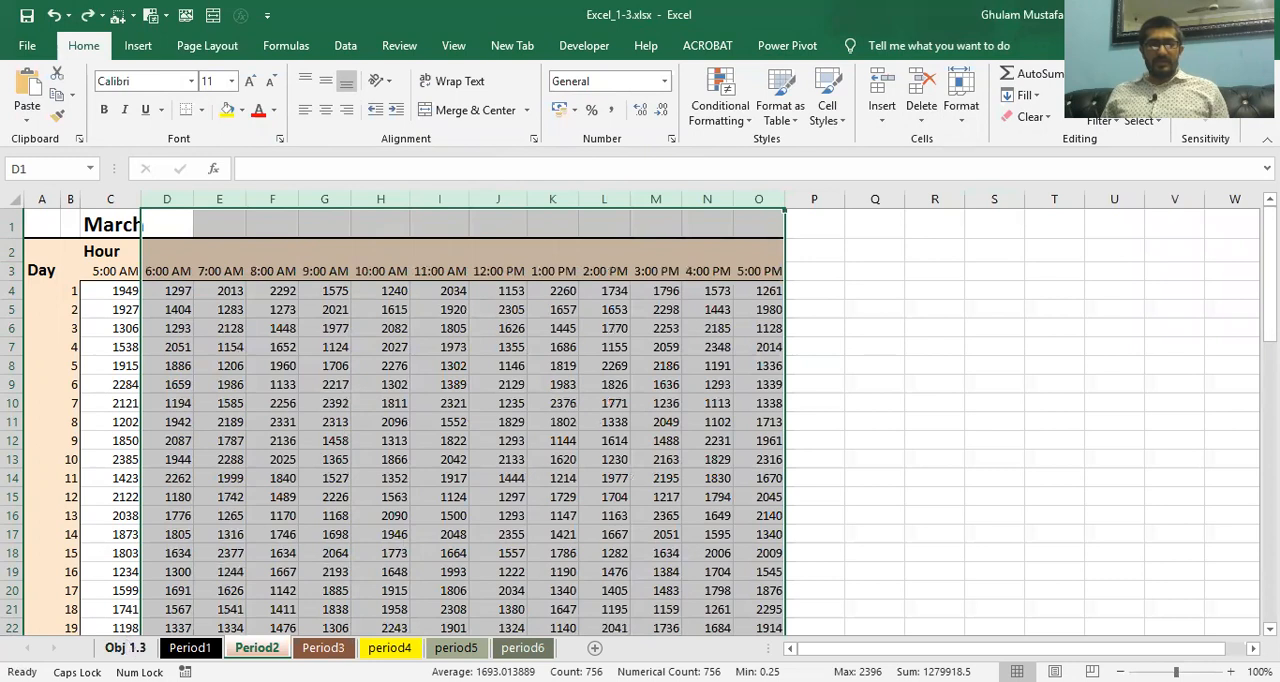
Read the column C width task on the Obj 1.3 sheet and check the width of column D on Period2
click(125, 648)
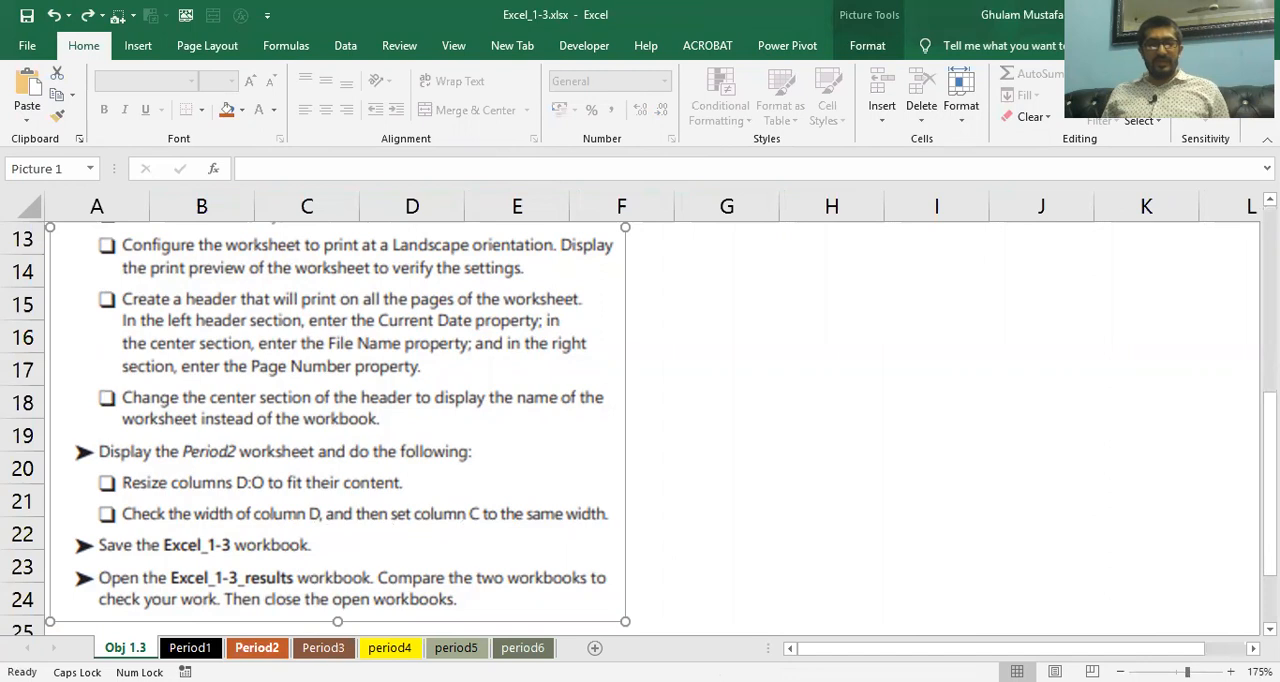
click(250, 648)
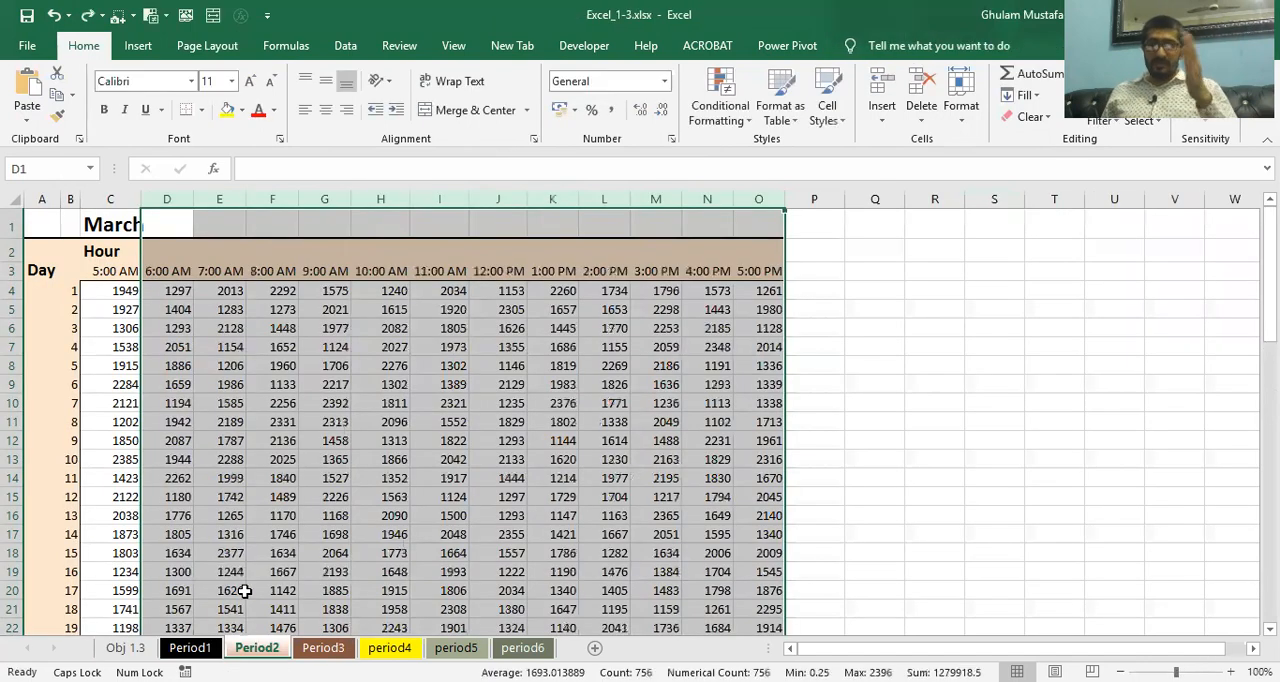
click(175, 244)
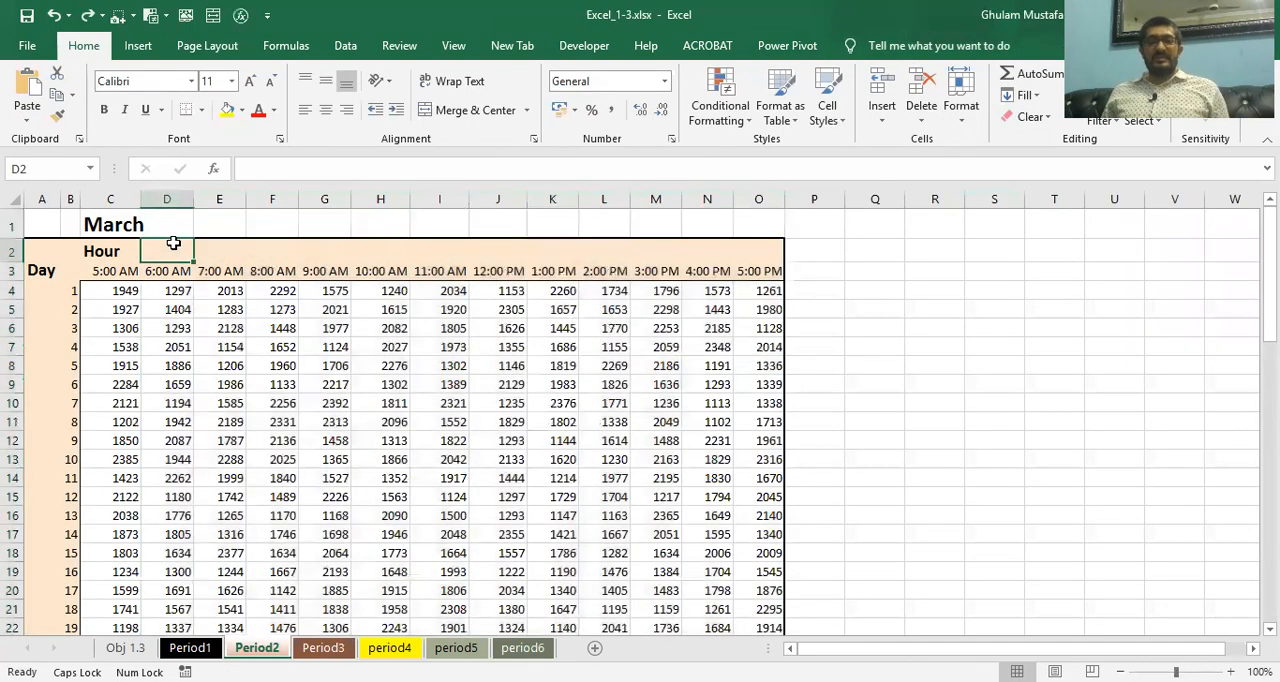
drag(190, 199, 190, 199)
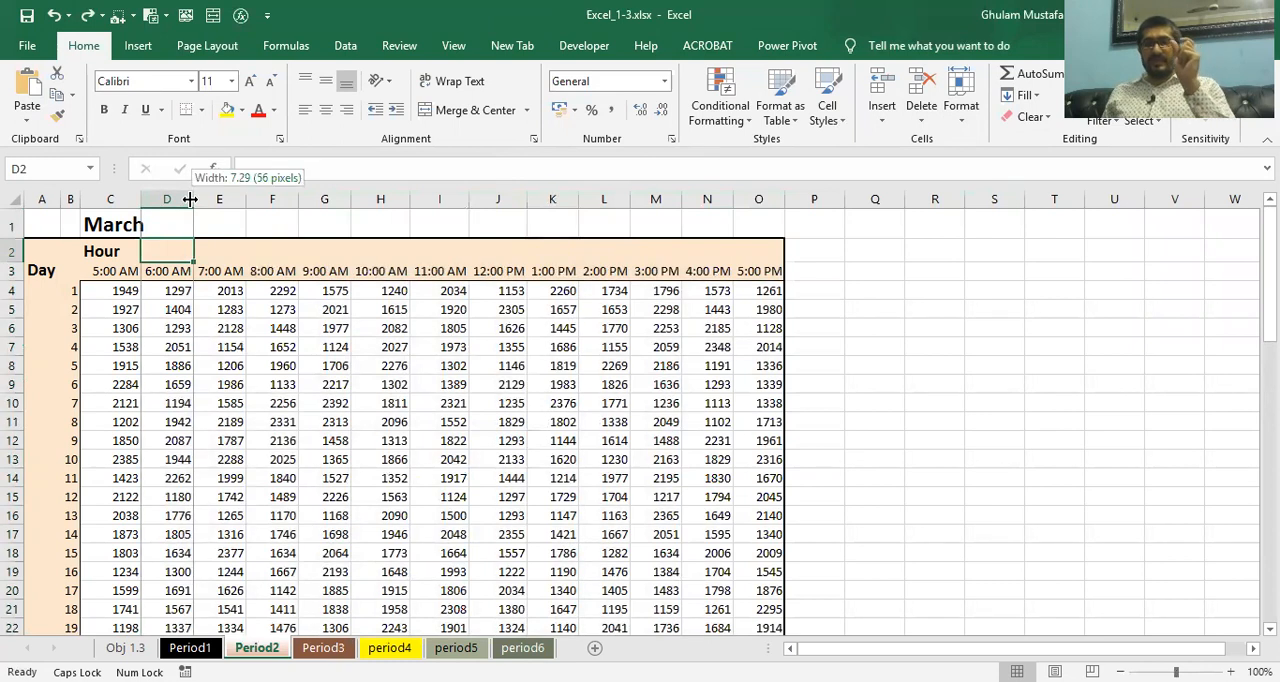
drag(190, 199, 190, 199)
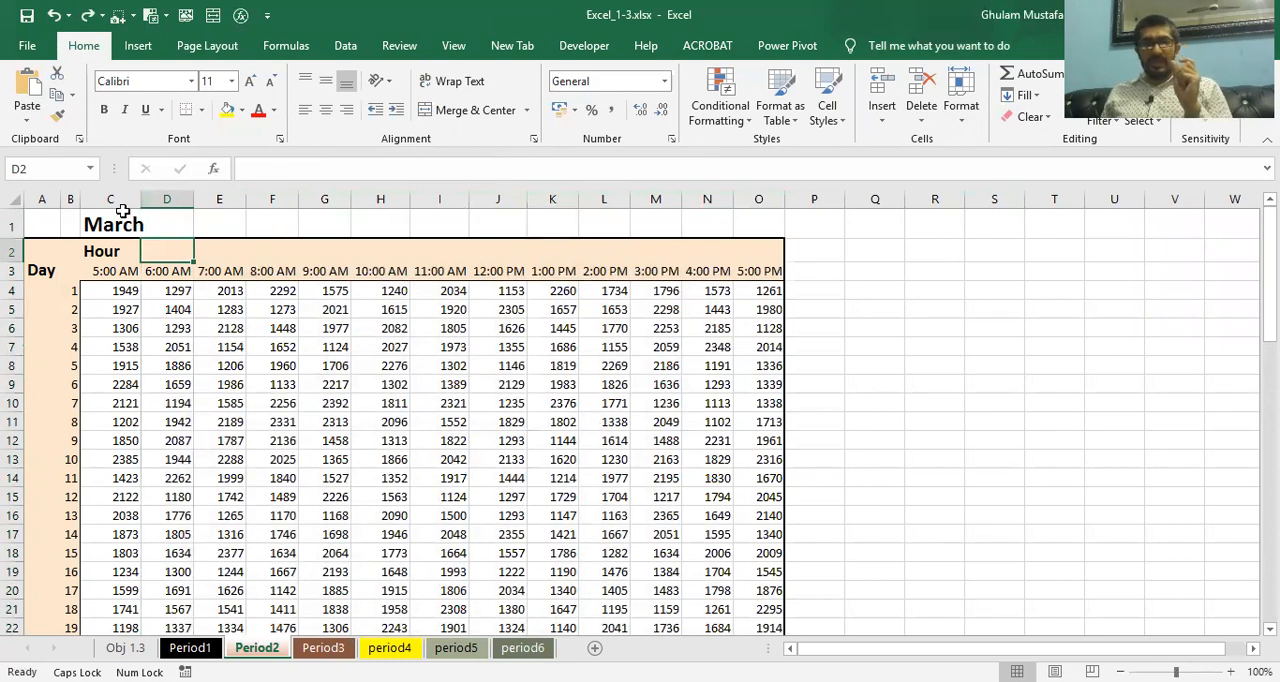
Set the width of column C on the Period2 worksheet to 7.29
click(130, 199)
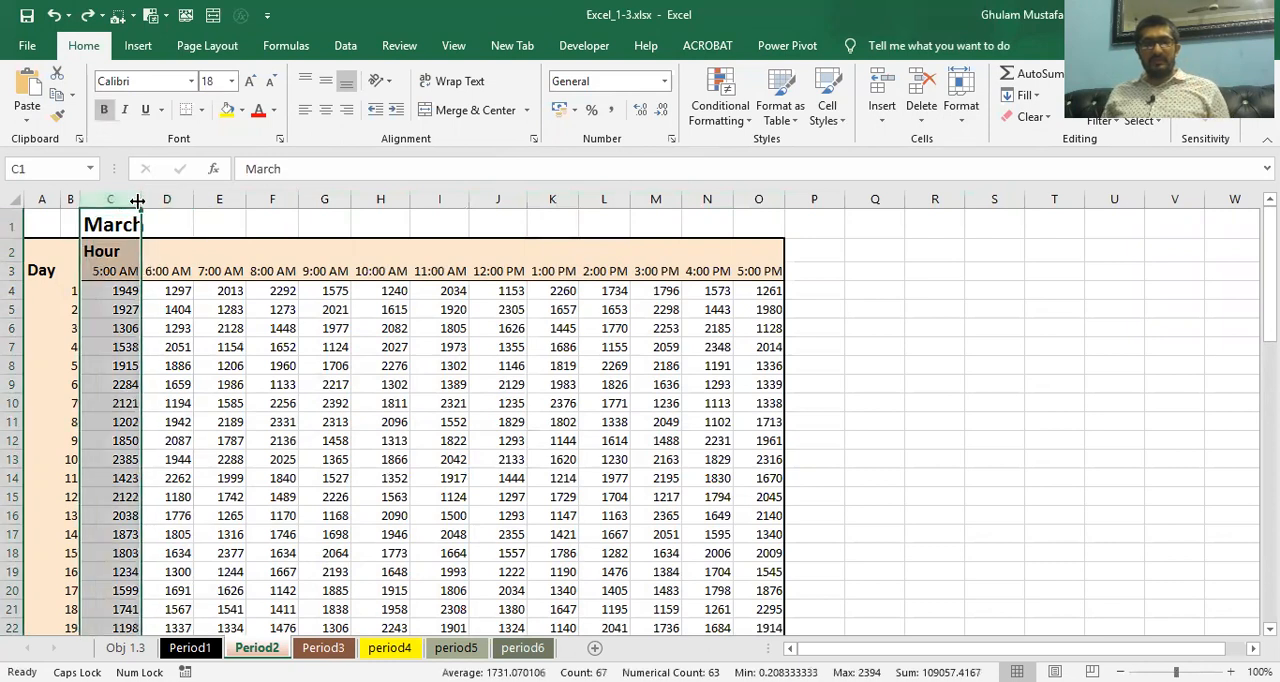
drag(138, 201, 138, 201)
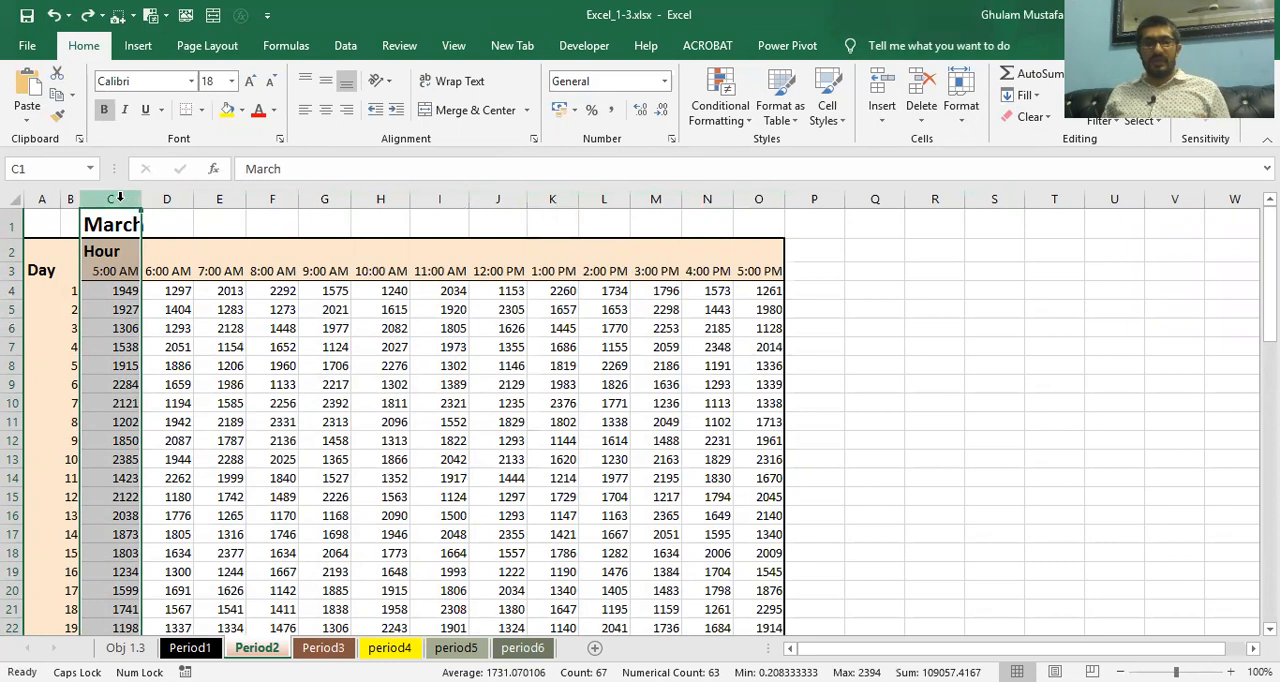
right_click(120, 198)
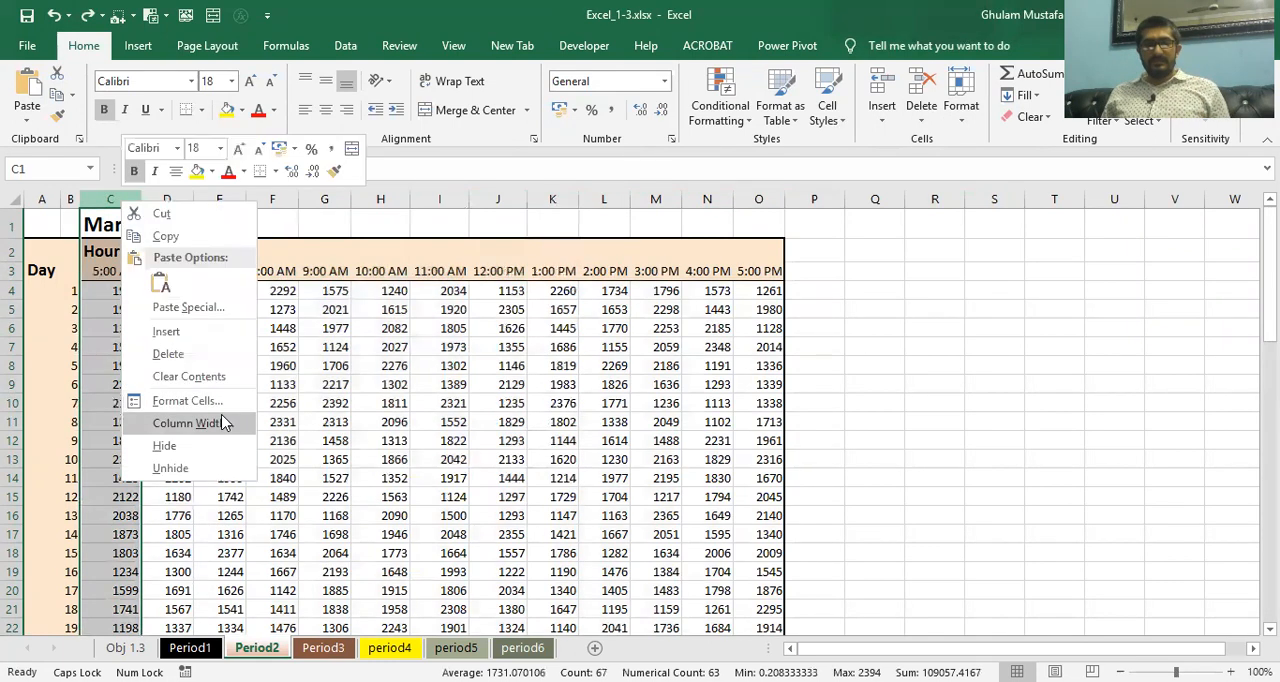
click(222, 421)
text(7.29)
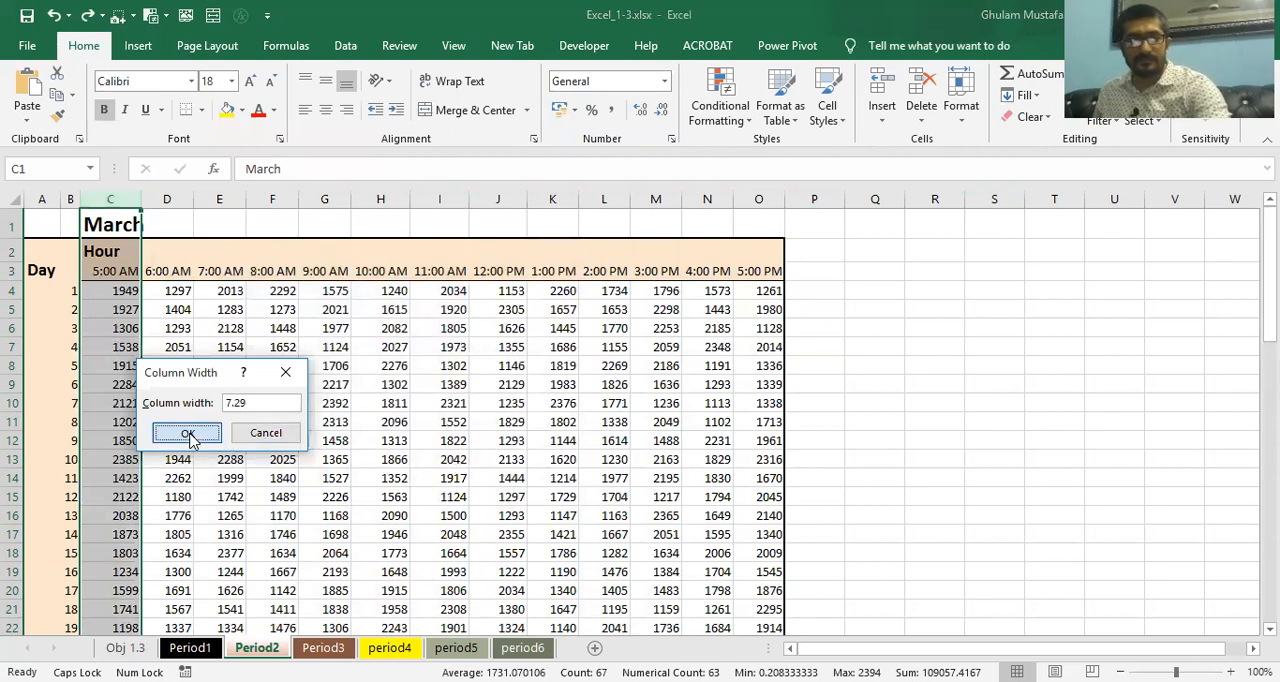
click(186, 433)
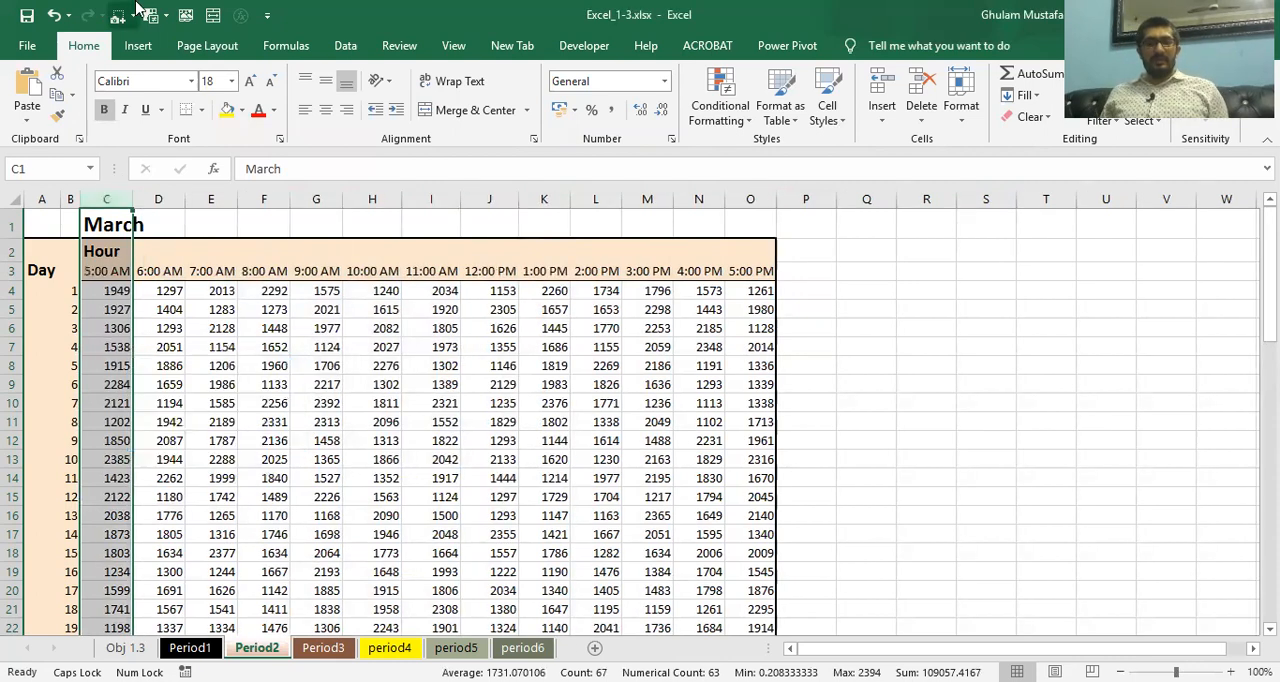
Check column C's width in the Column Width dialog without changing it
click(961, 105)
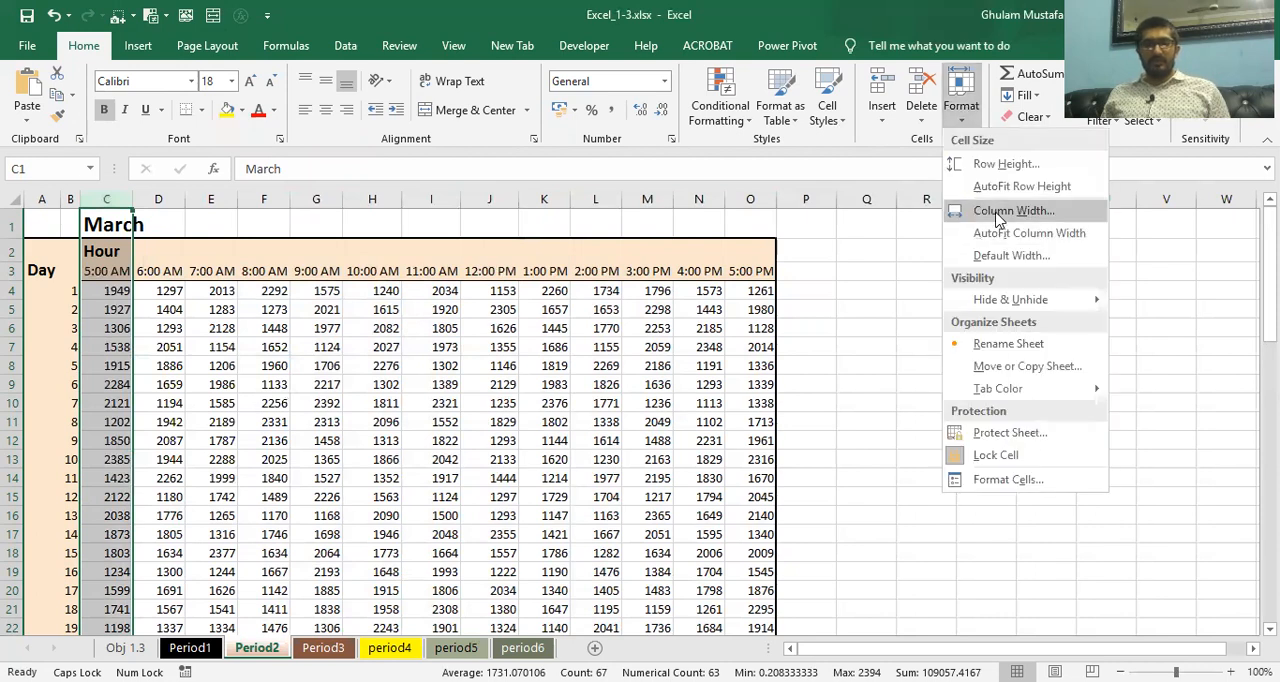
click(997, 216)
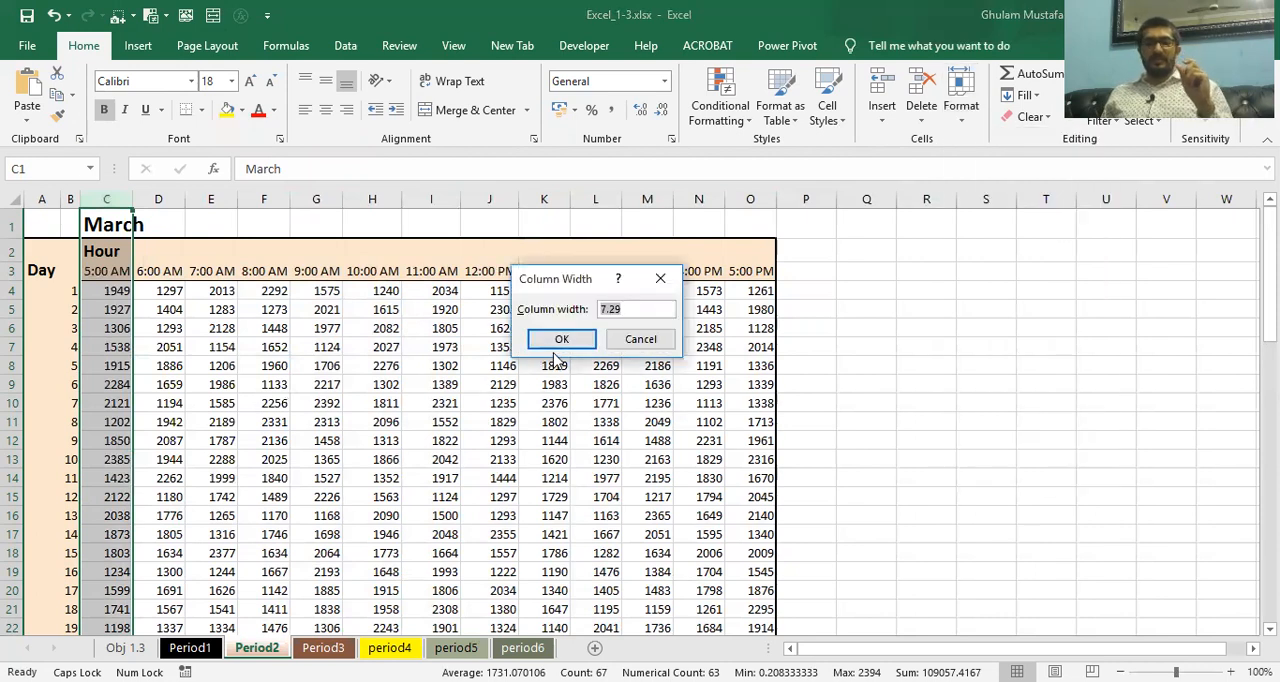
click(558, 340)
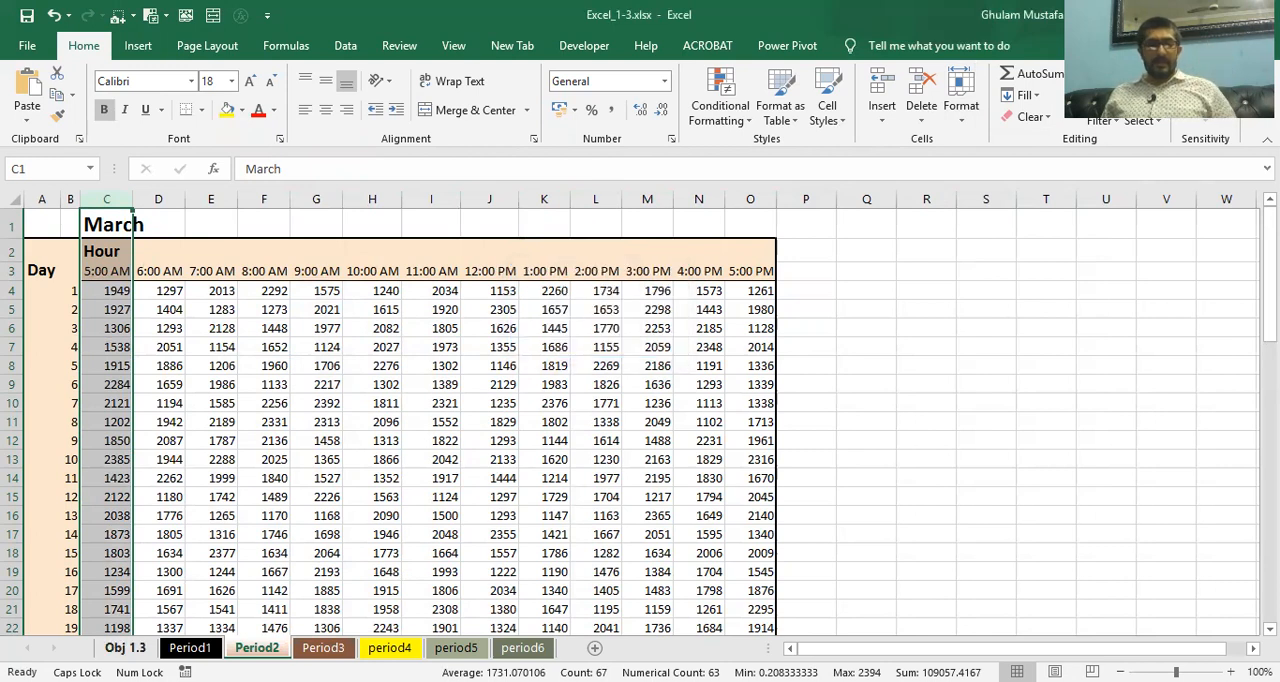
Read the remaining practice tasks on the Obj 1.3 sheet and return to the start of the list
click(148, 647)
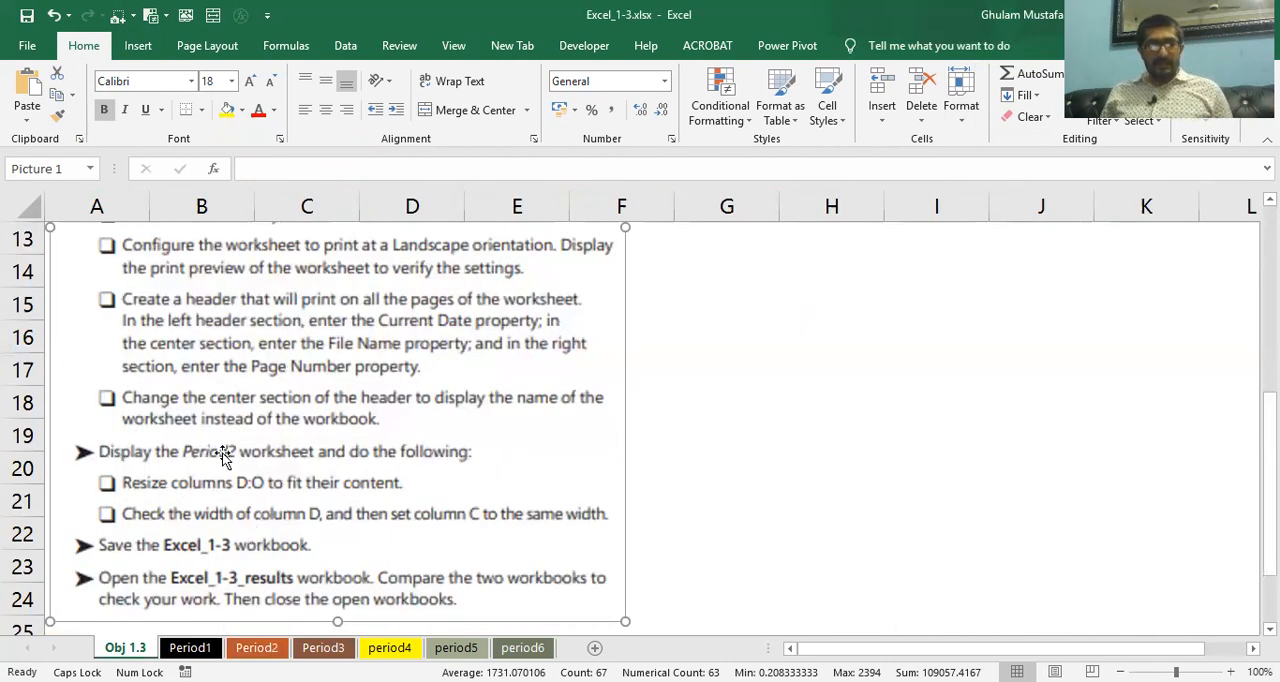
scroll(222, 455, down, 1)
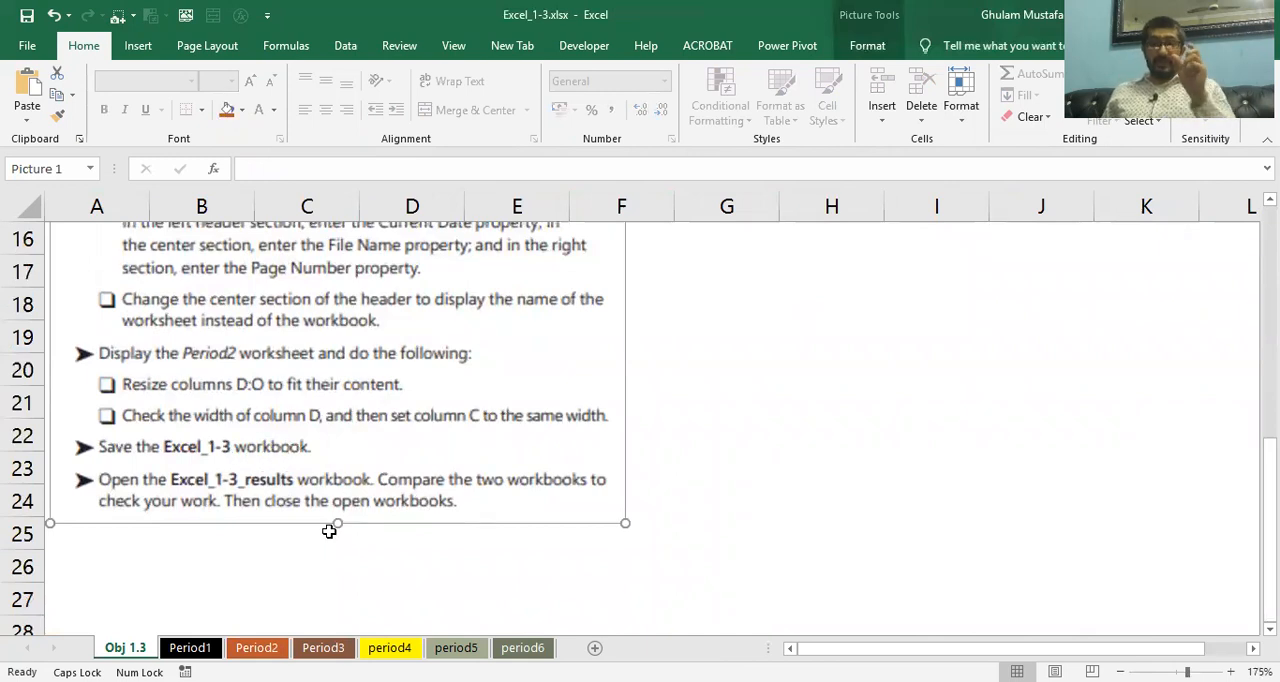
scroll(287, 482, up, 1)
scroll(287, 482, up, 5)
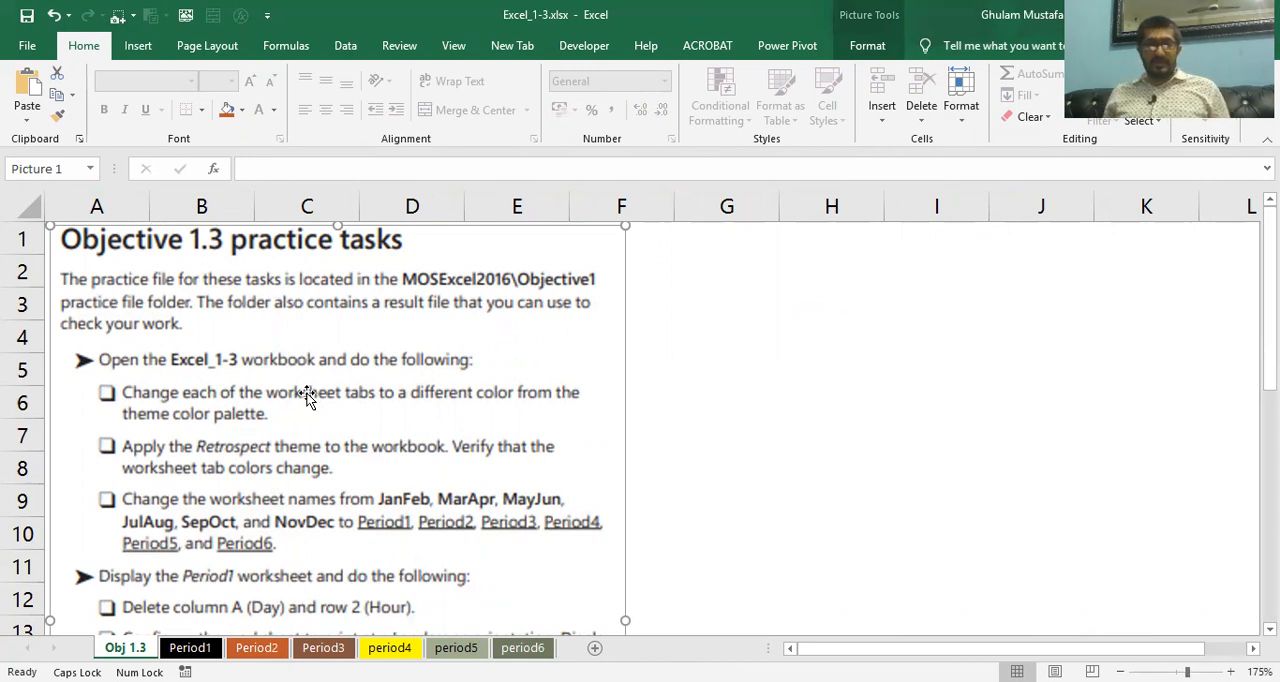
Review the tab color choices for the Period1 and Obj 1.3 worksheets without applying any
right_click(195, 650)
mouse_move(305, 560)
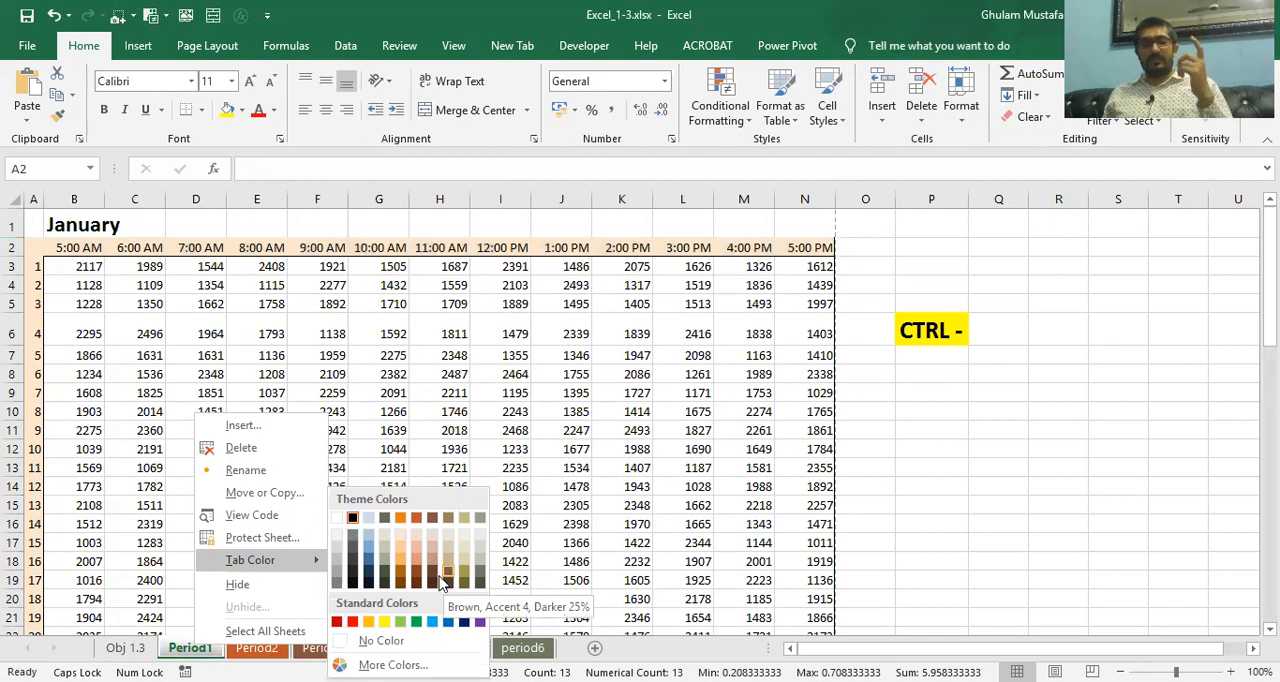
click(125, 648)
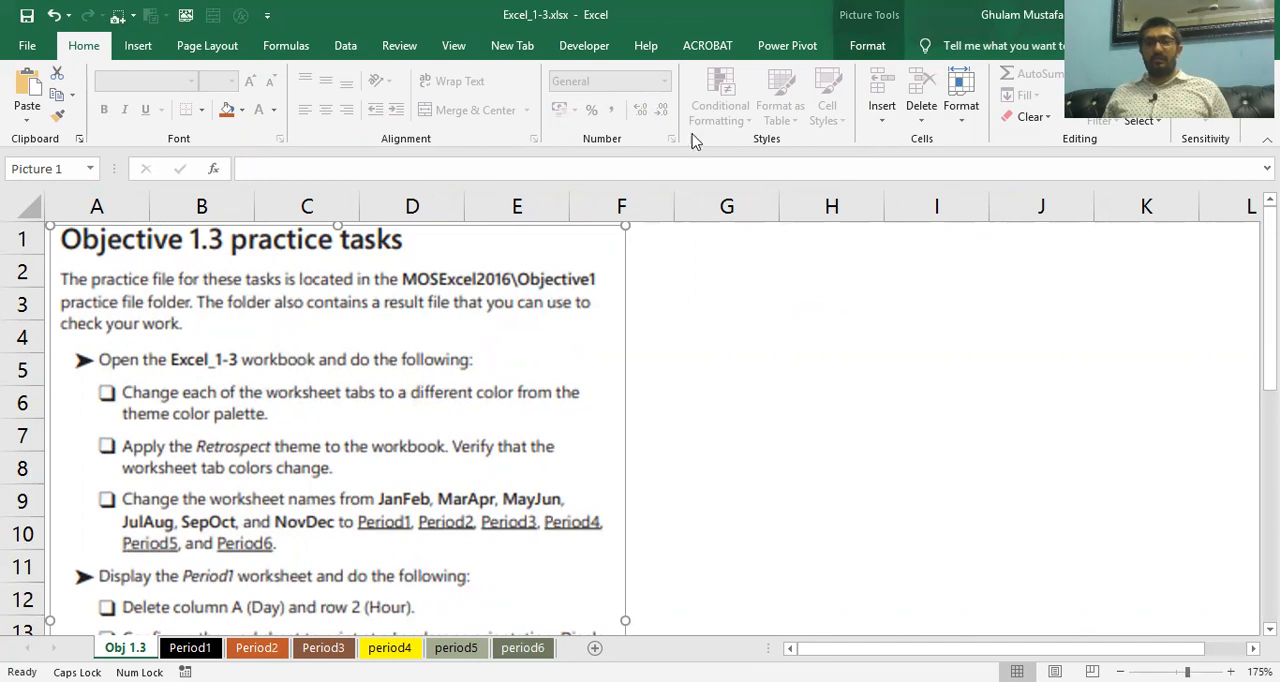
click(955, 110)
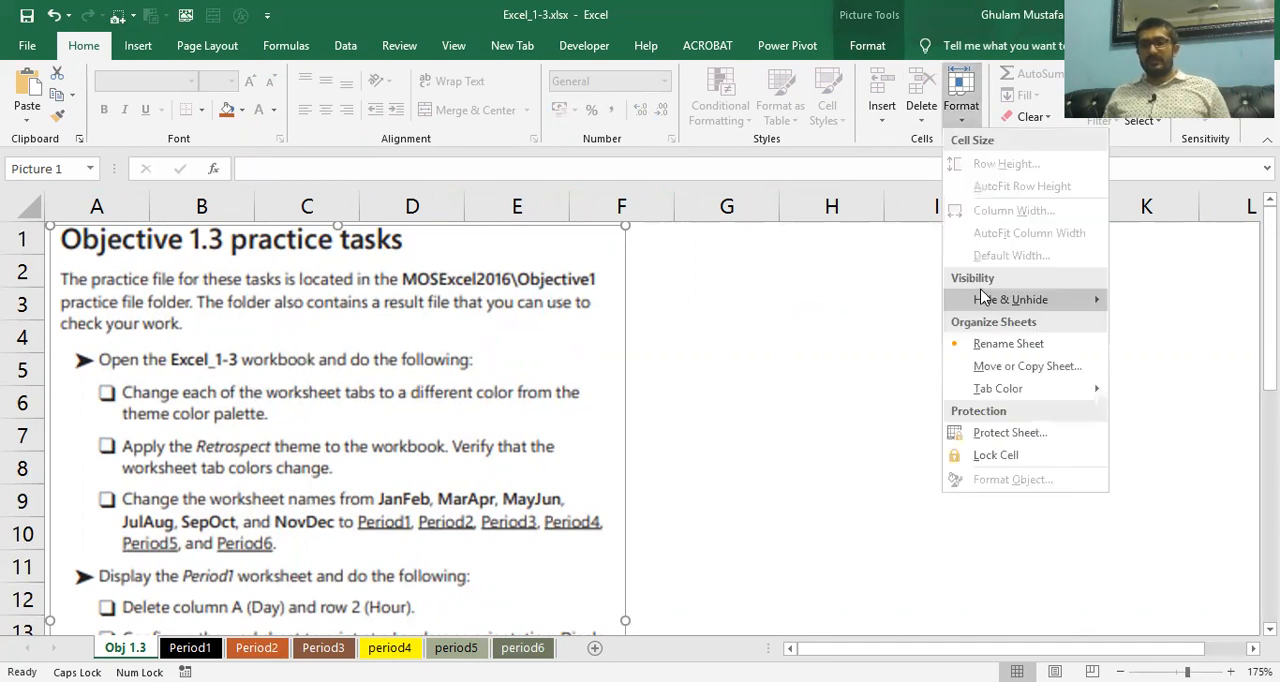
click(979, 396)
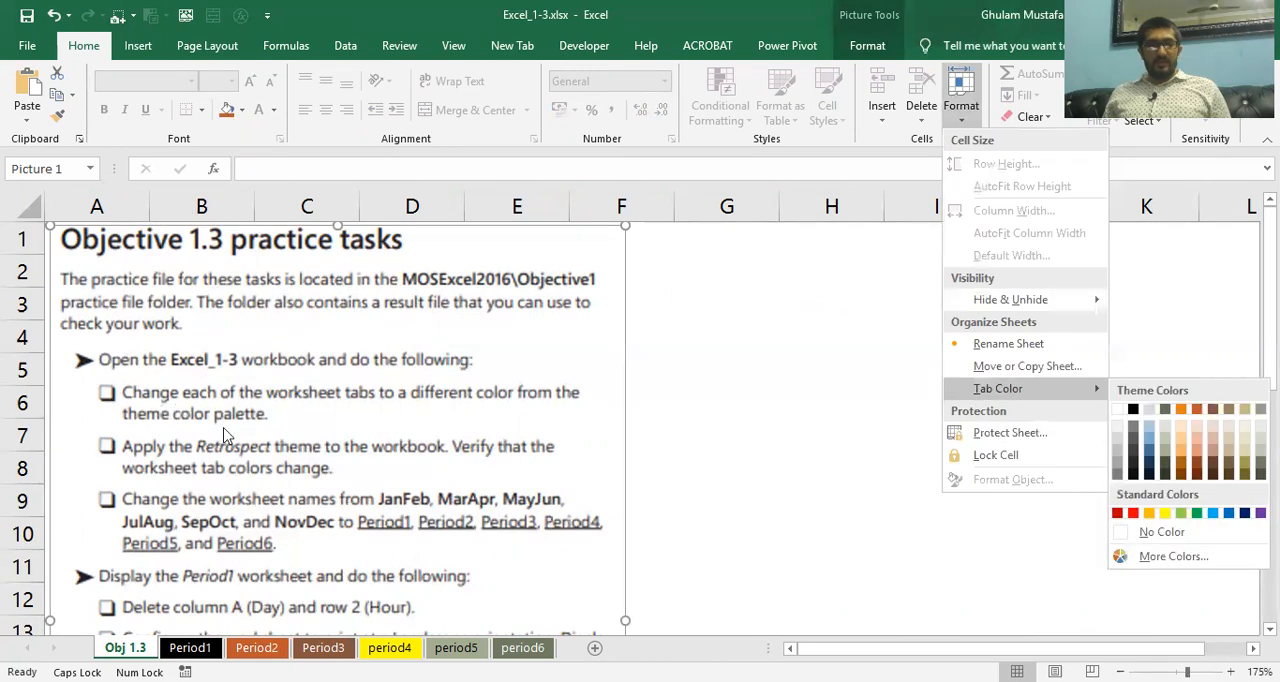
Review the gallery of workbook themes, including Retrospect, and close it without applying one
click(208, 50)
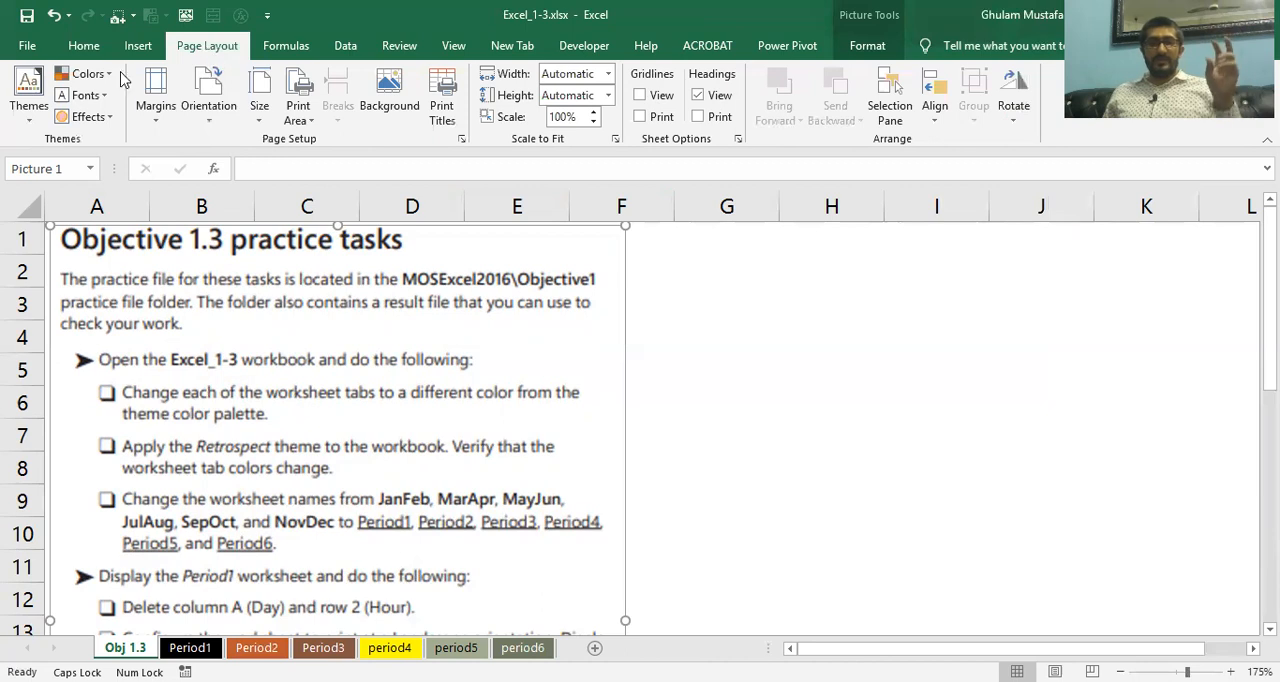
click(36, 123)
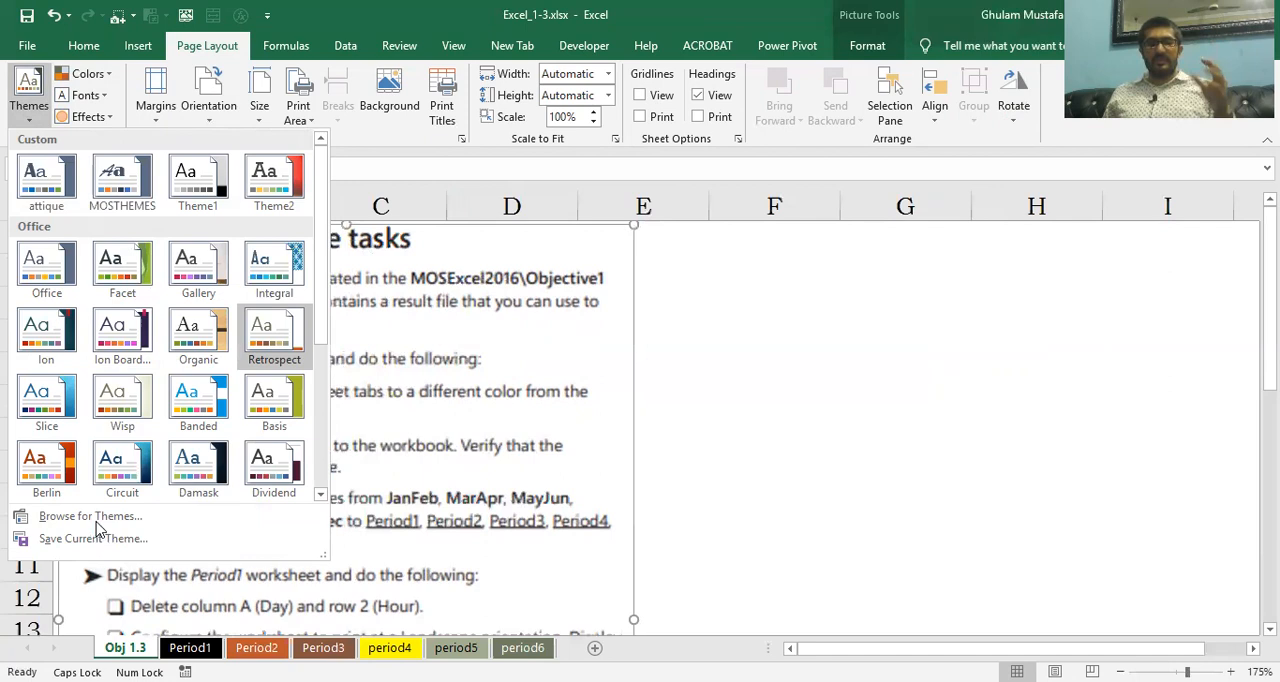
click(438, 418)
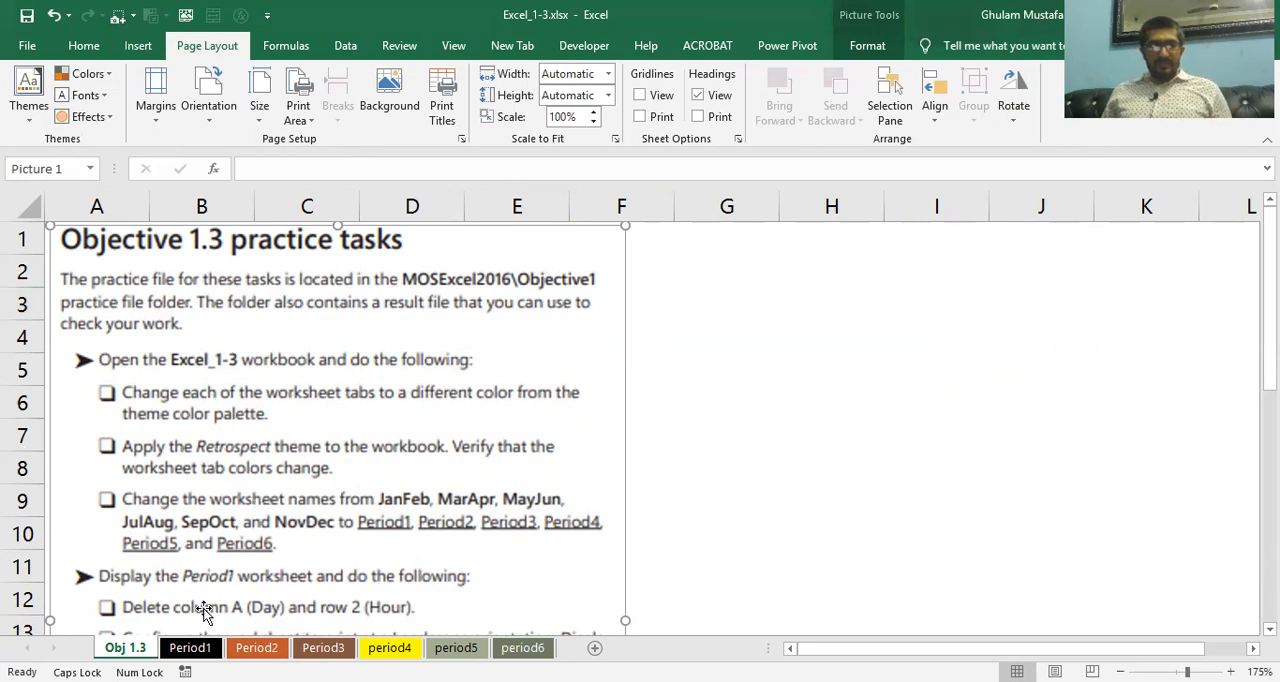
Look through the Period1, Period2 and Period3 worksheets and review the Format commands for cells and sheets
click(190, 648)
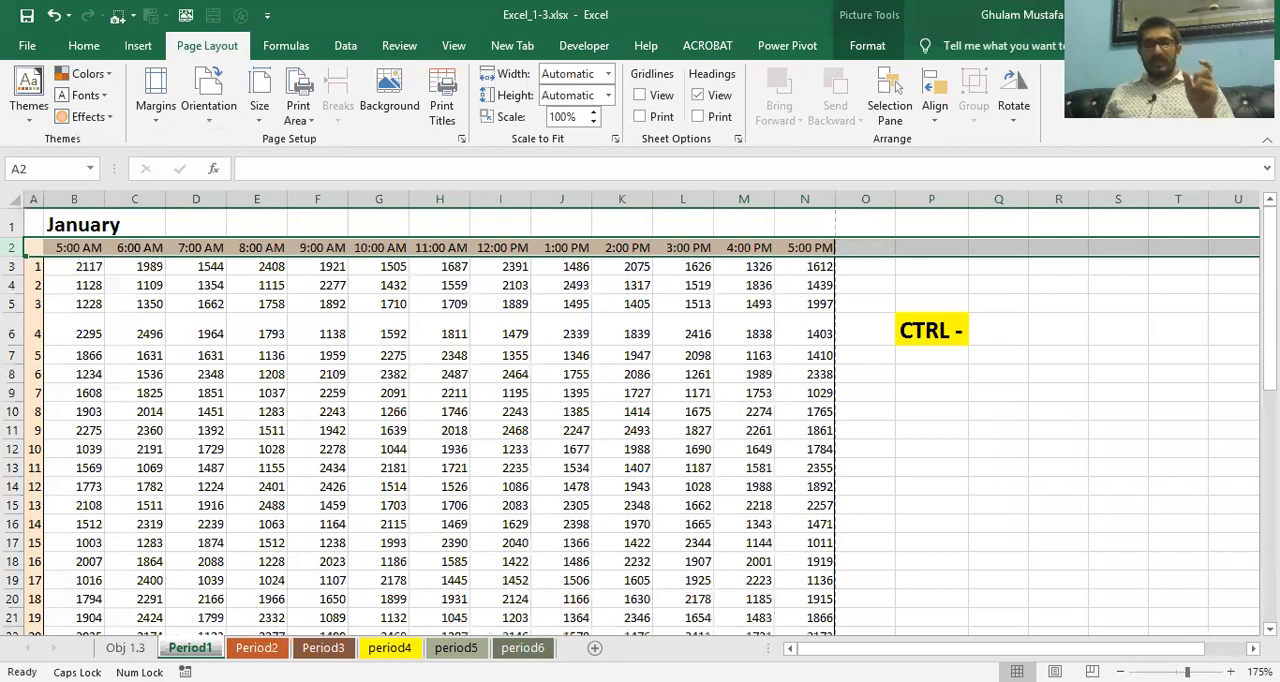
key(ctrl+Page_Down)
key(ctrl+Page_Down)
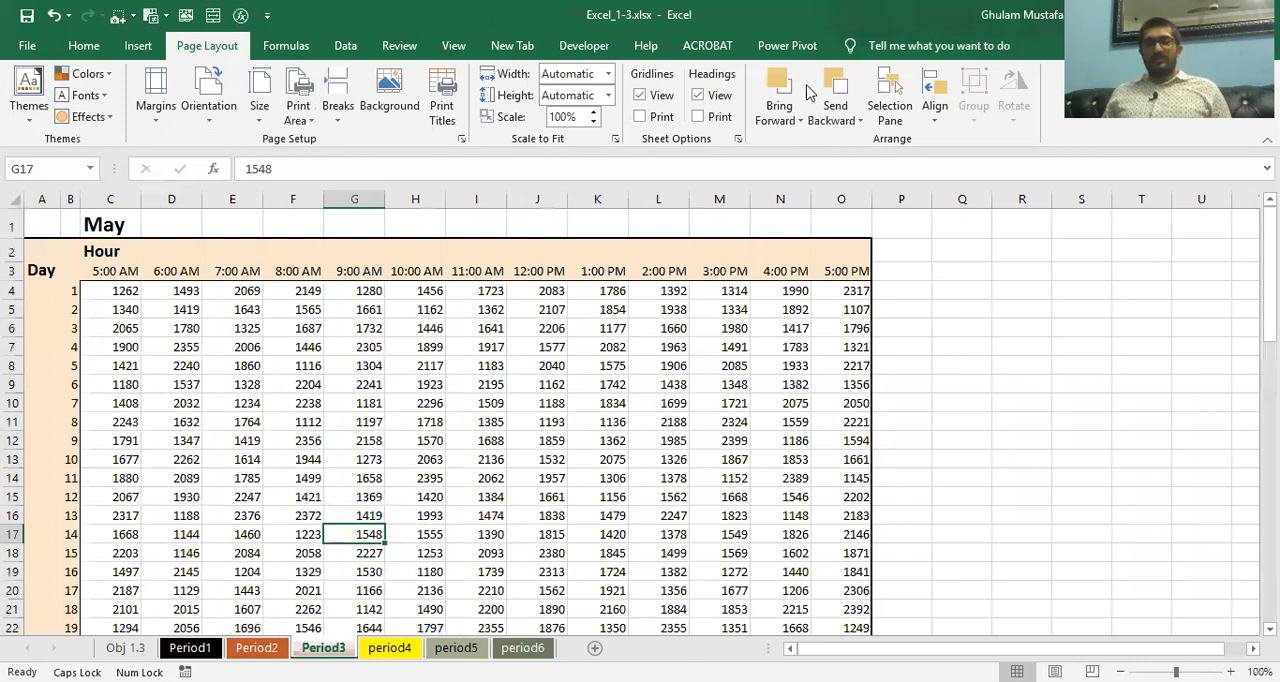
click(70, 48)
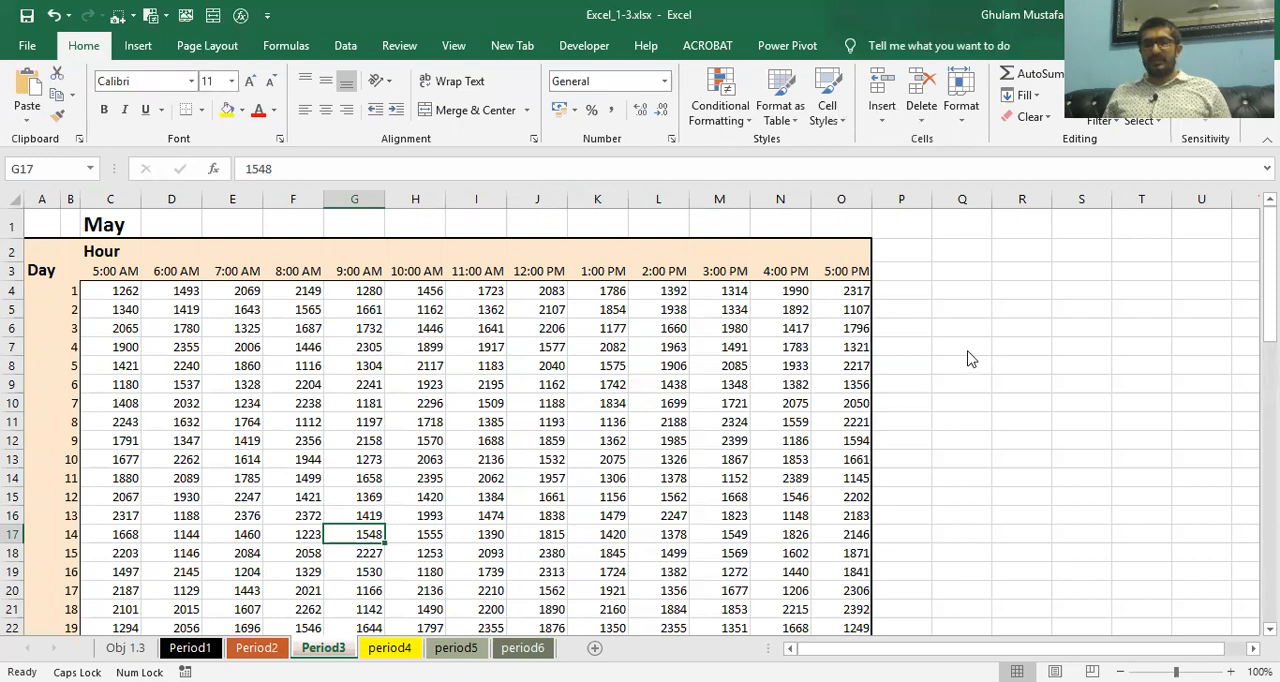
click(961, 110)
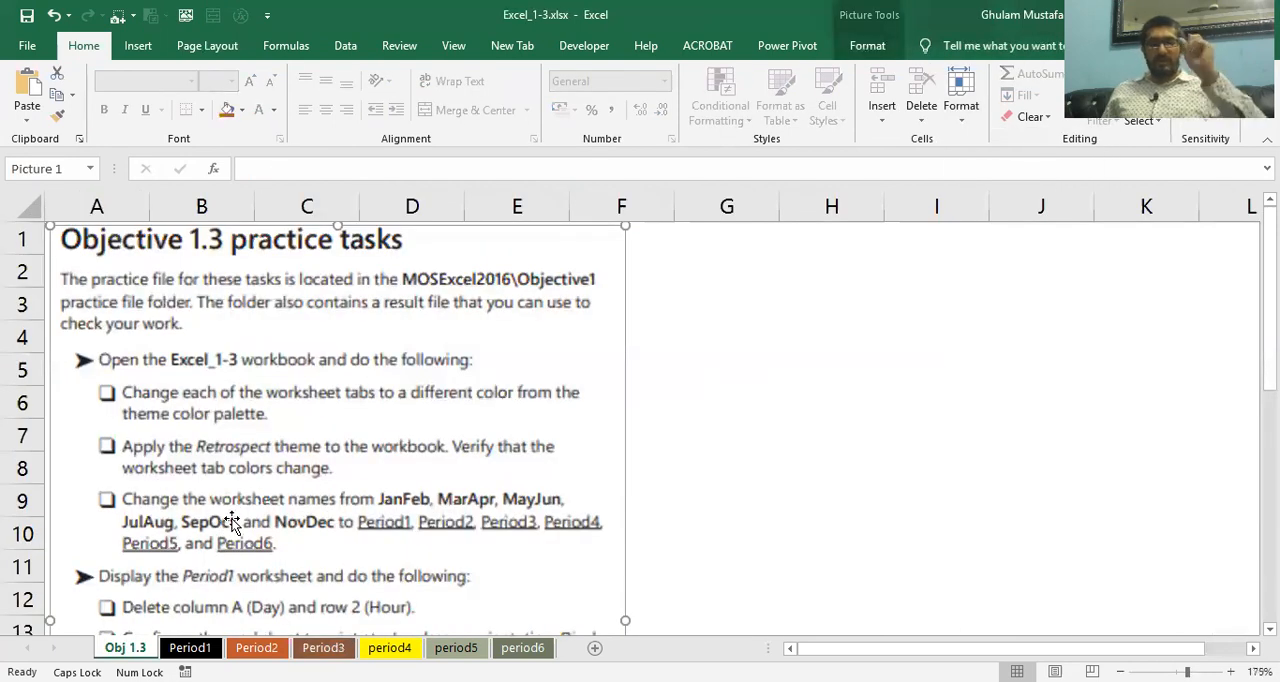
Review Period1's page header settings and print preview, and return to the final tasks on the Obj 1.3 sheet
scroll(231, 522, down, 2)
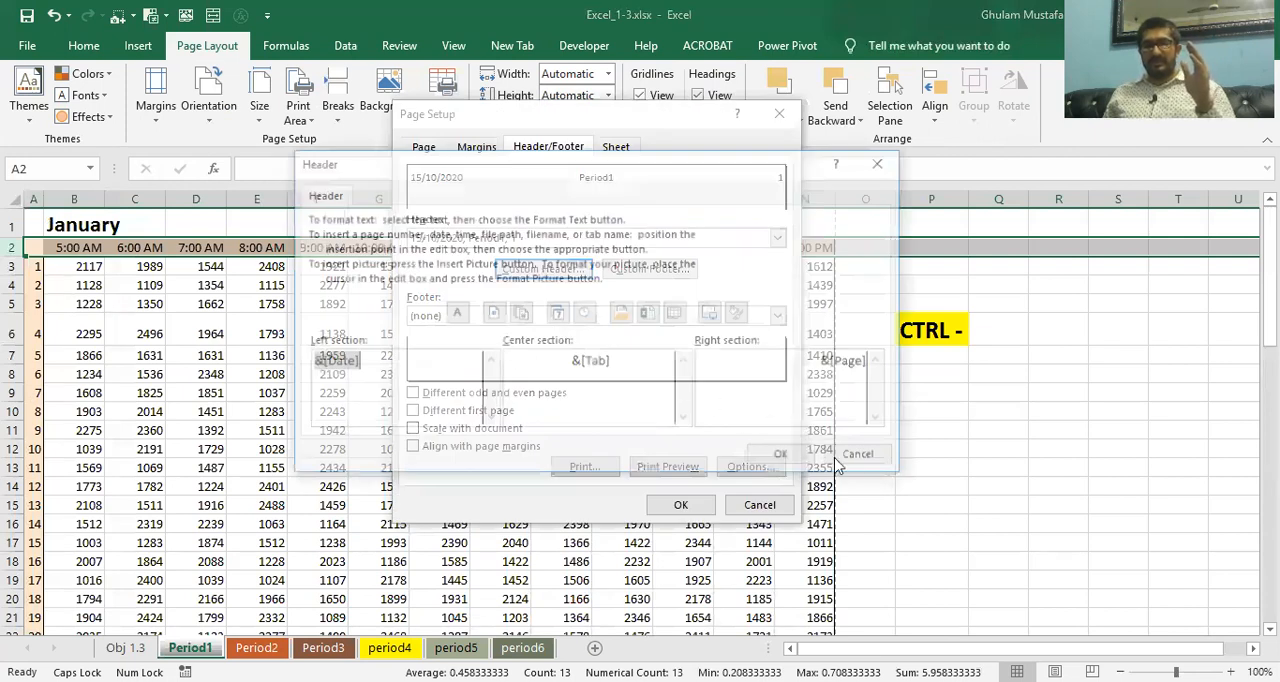
click(425, 147)
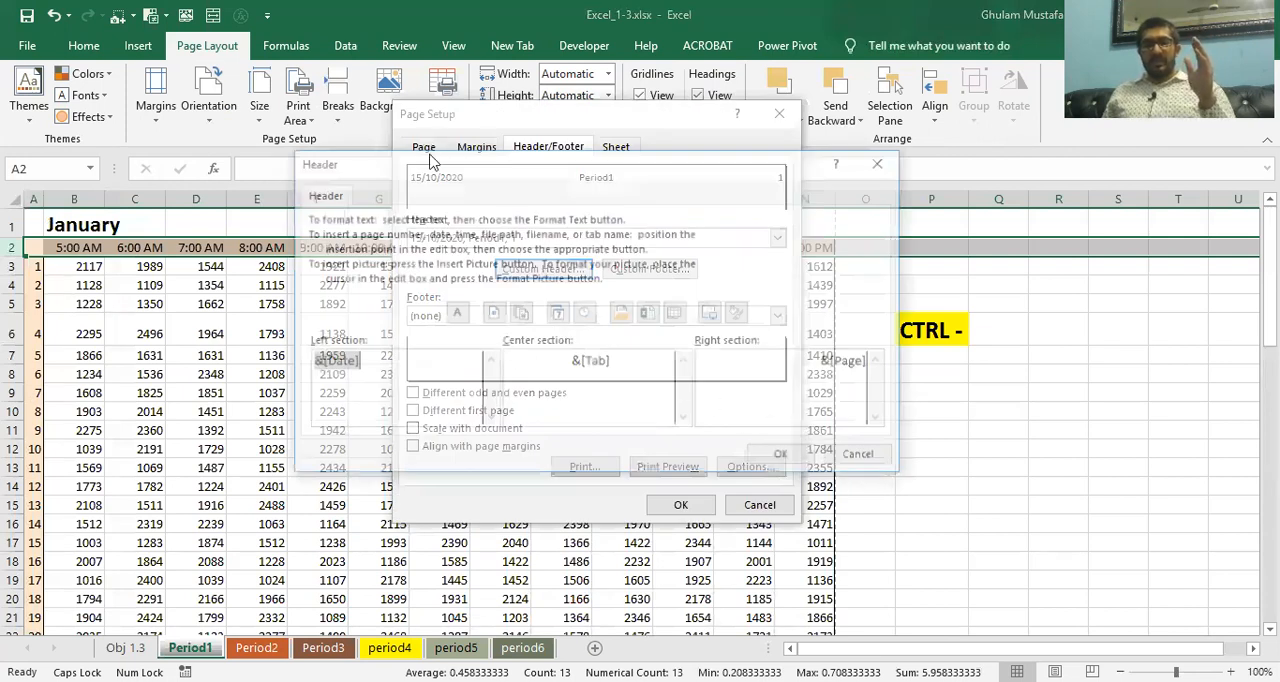
click(675, 463)
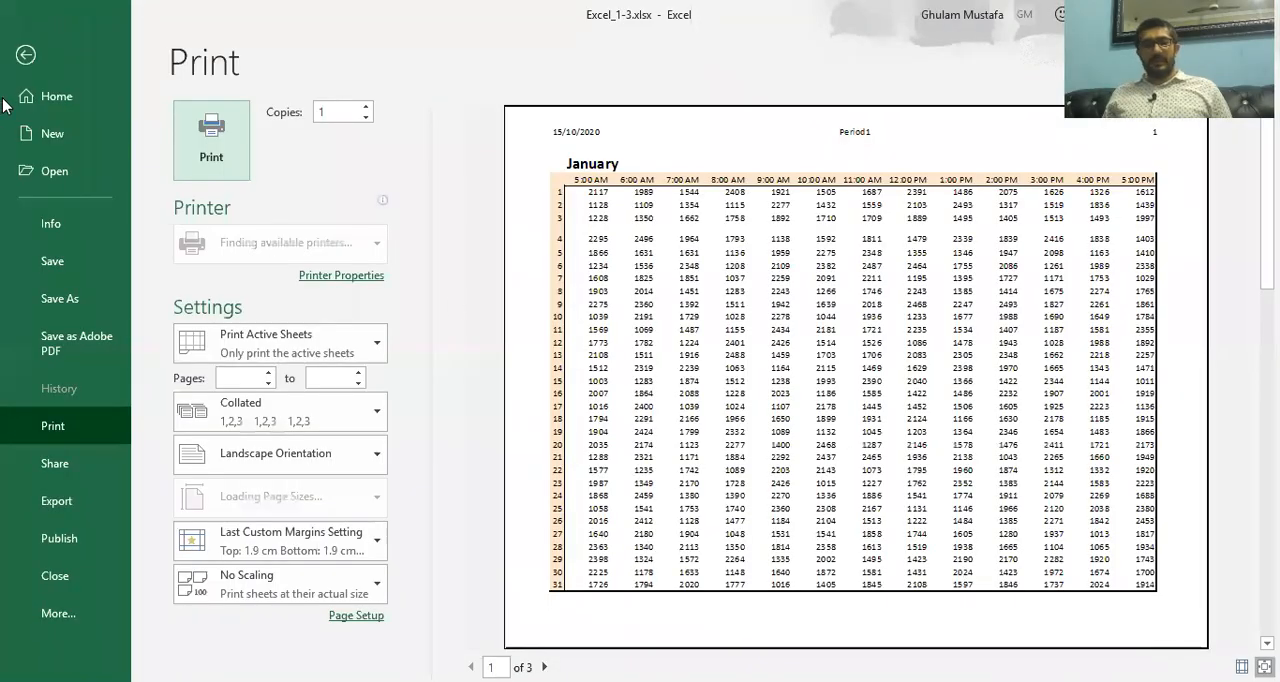
click(26, 56)
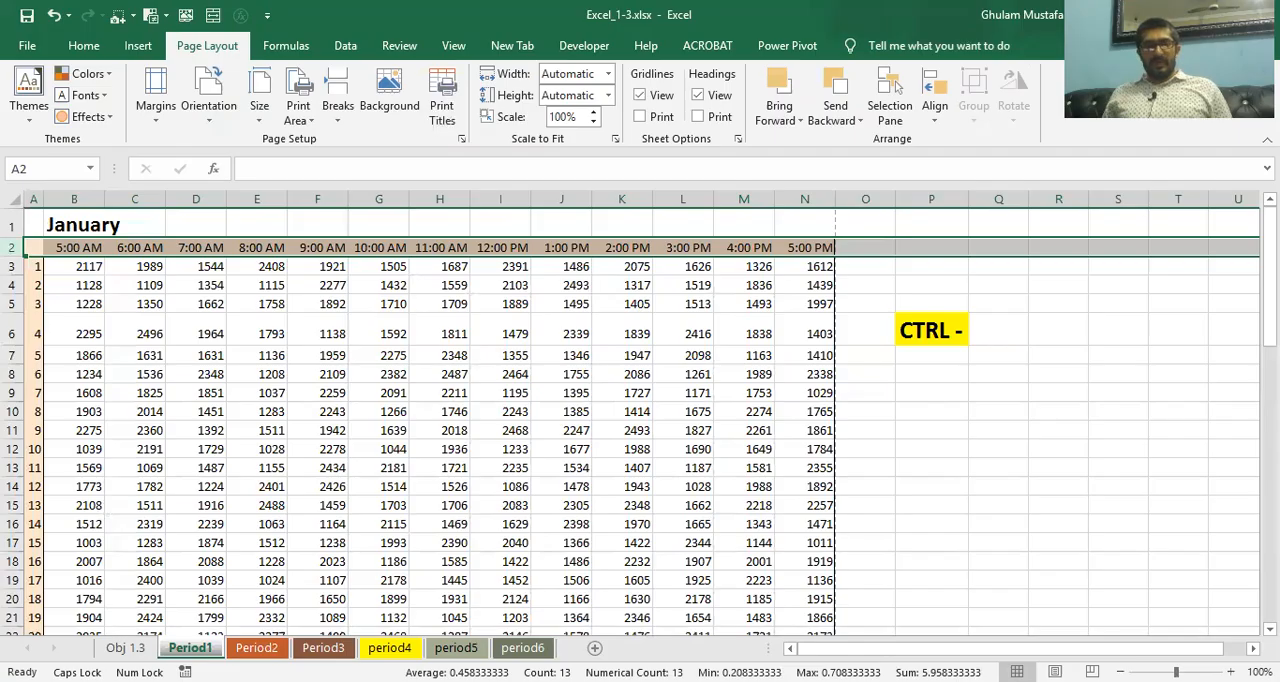
key(ctrl+Page_Up)
scroll(206, 505, down, 2)
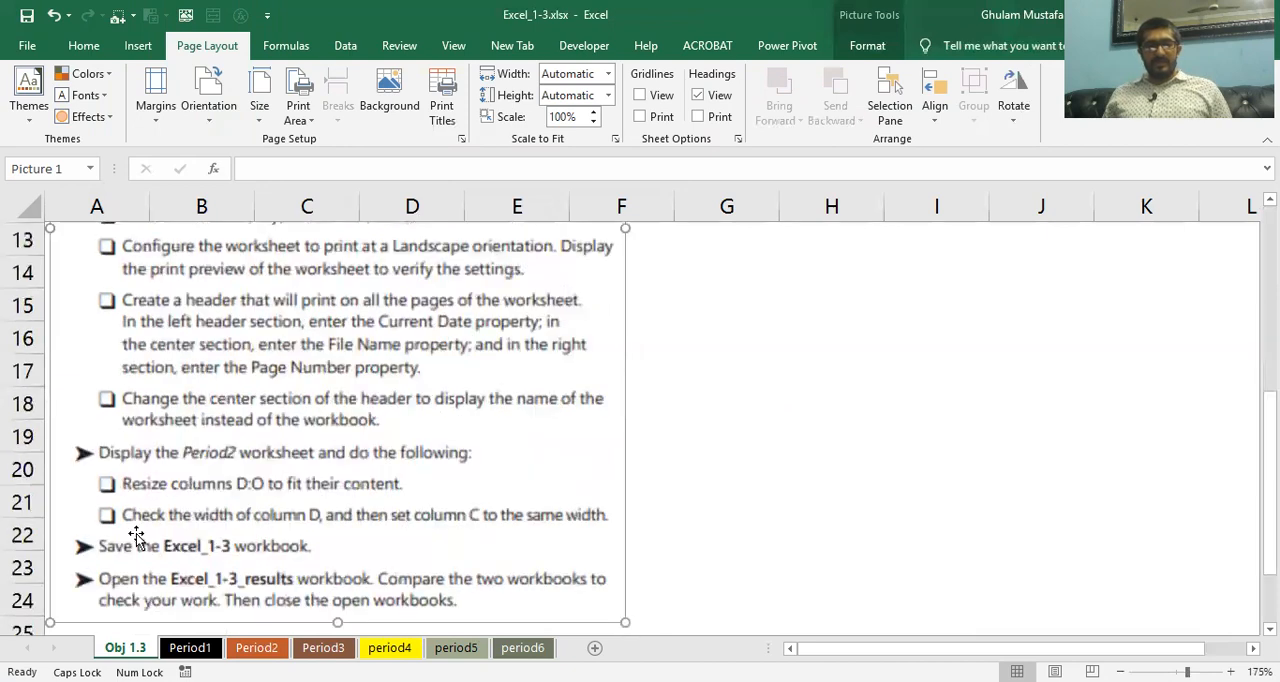